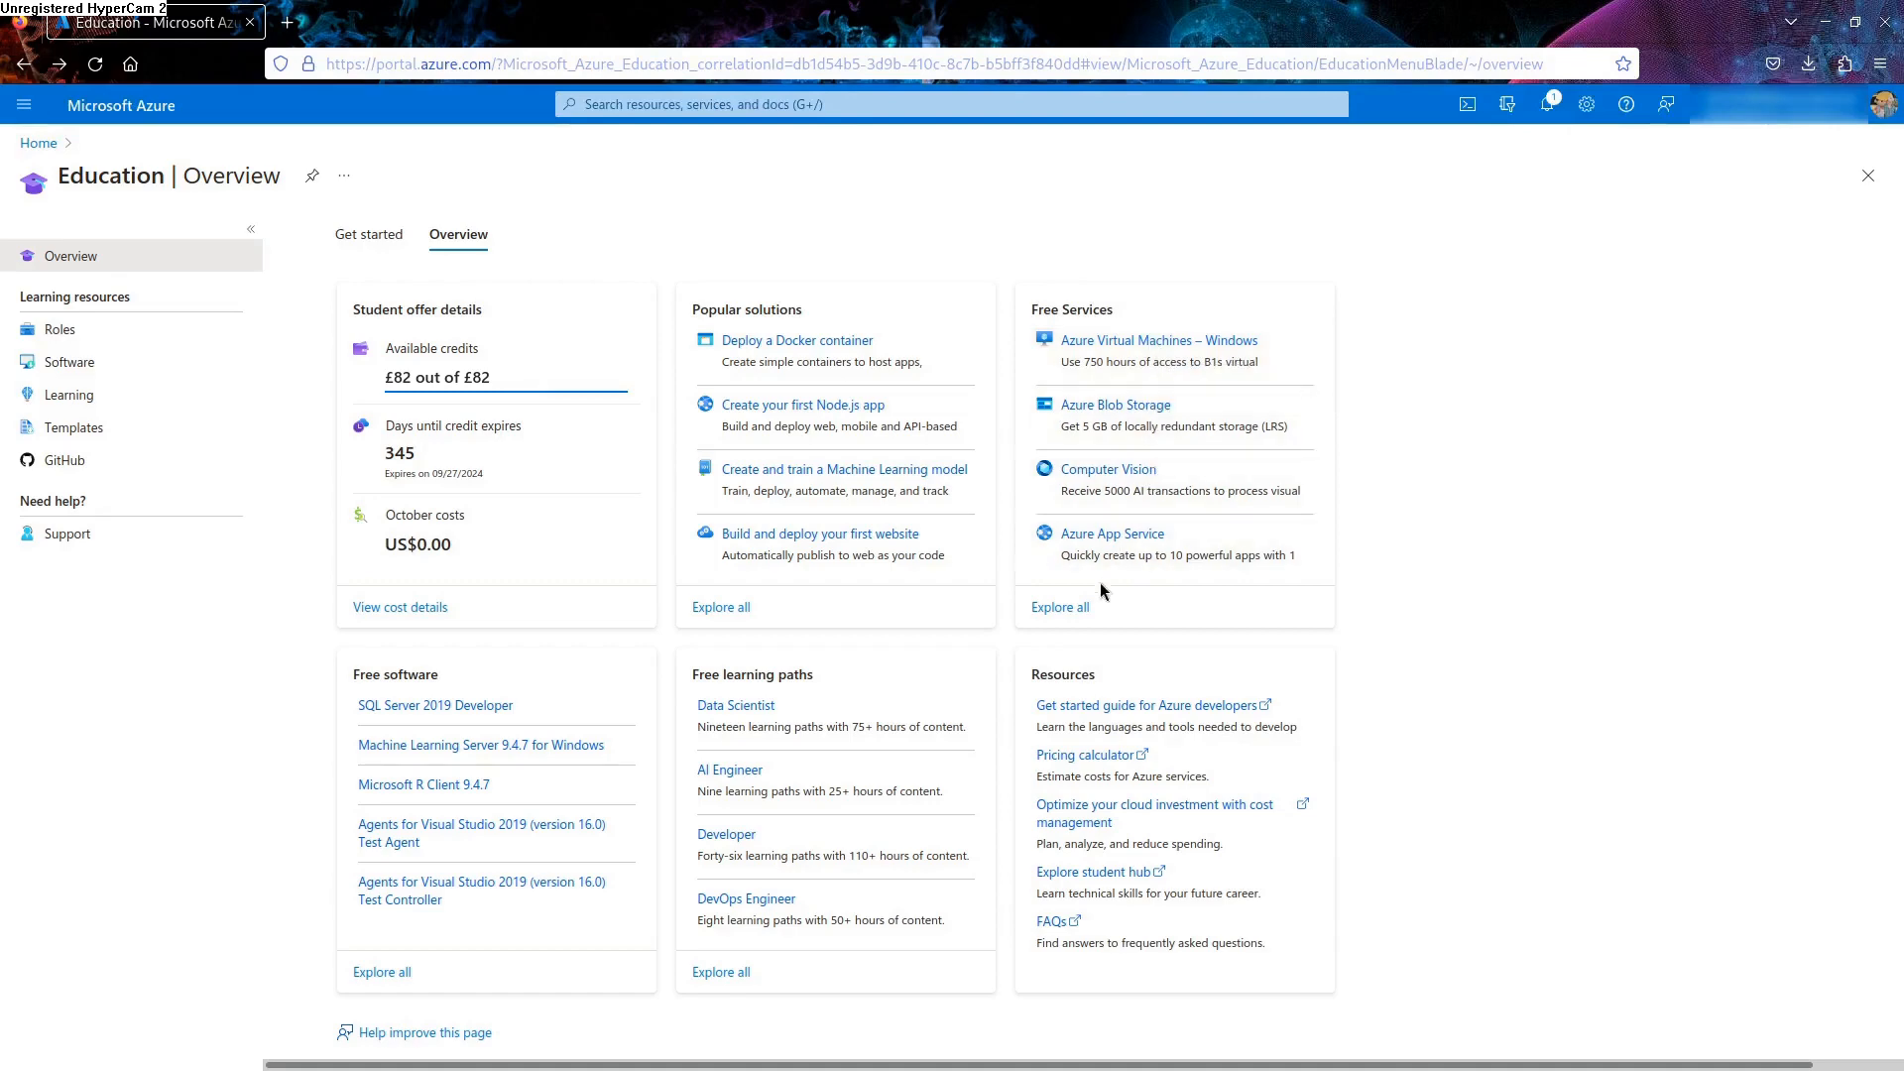
Start creating the free Linux Virtual Machine from all free services, with a new resource group named ad
click(1085, 605)
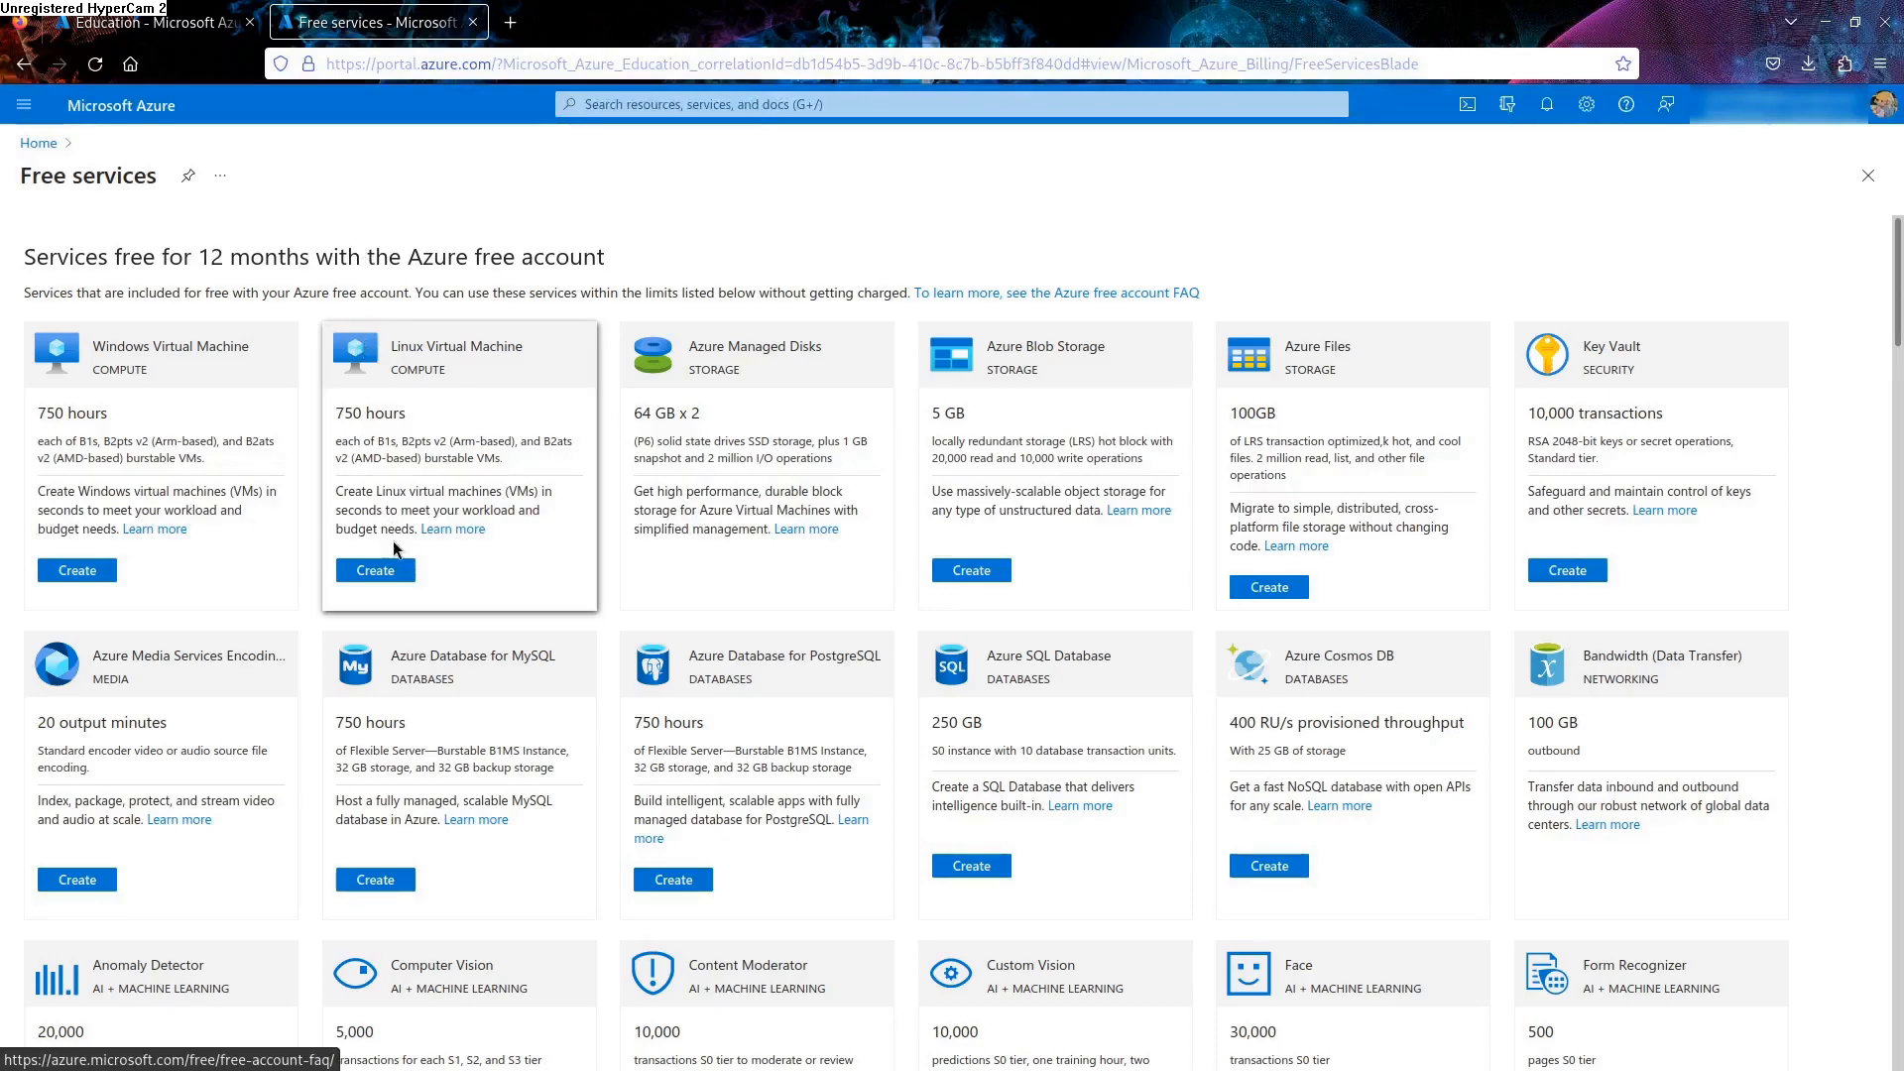
click(390, 572)
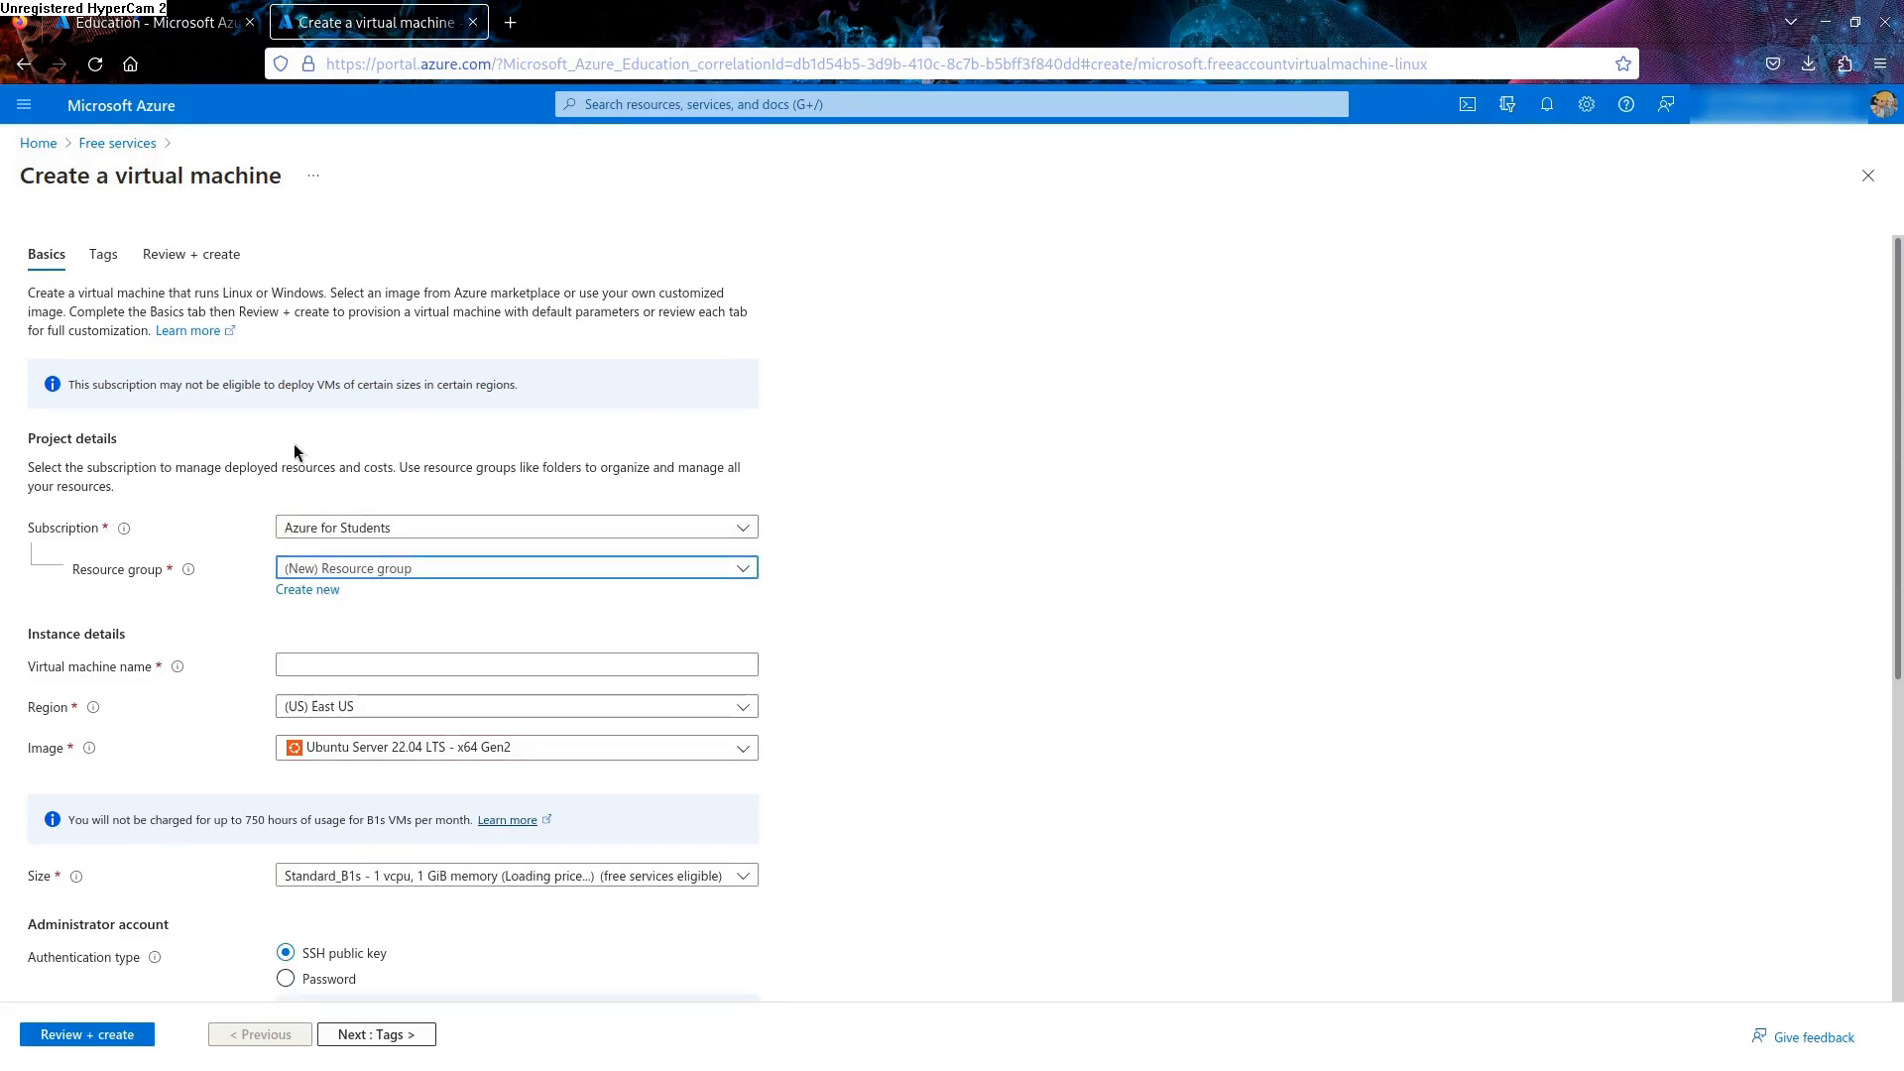
click(308, 591)
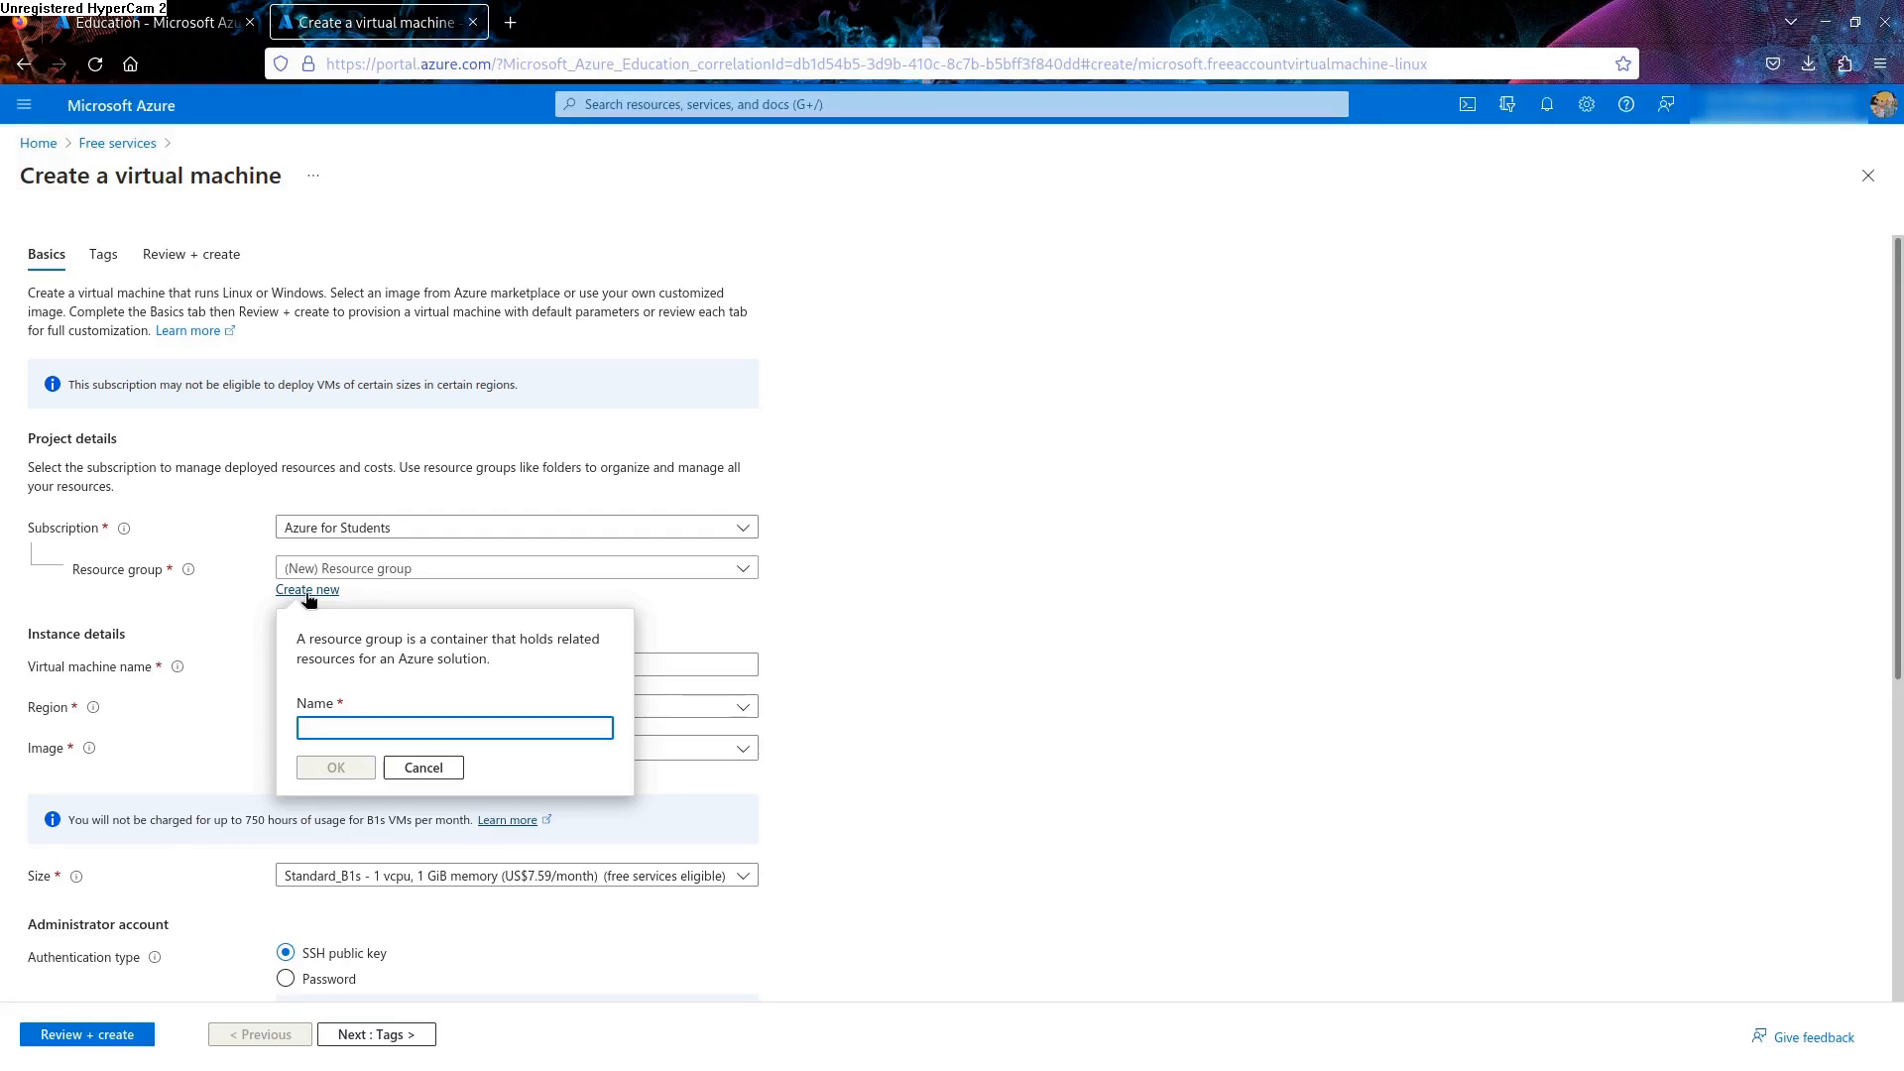
text(ad)
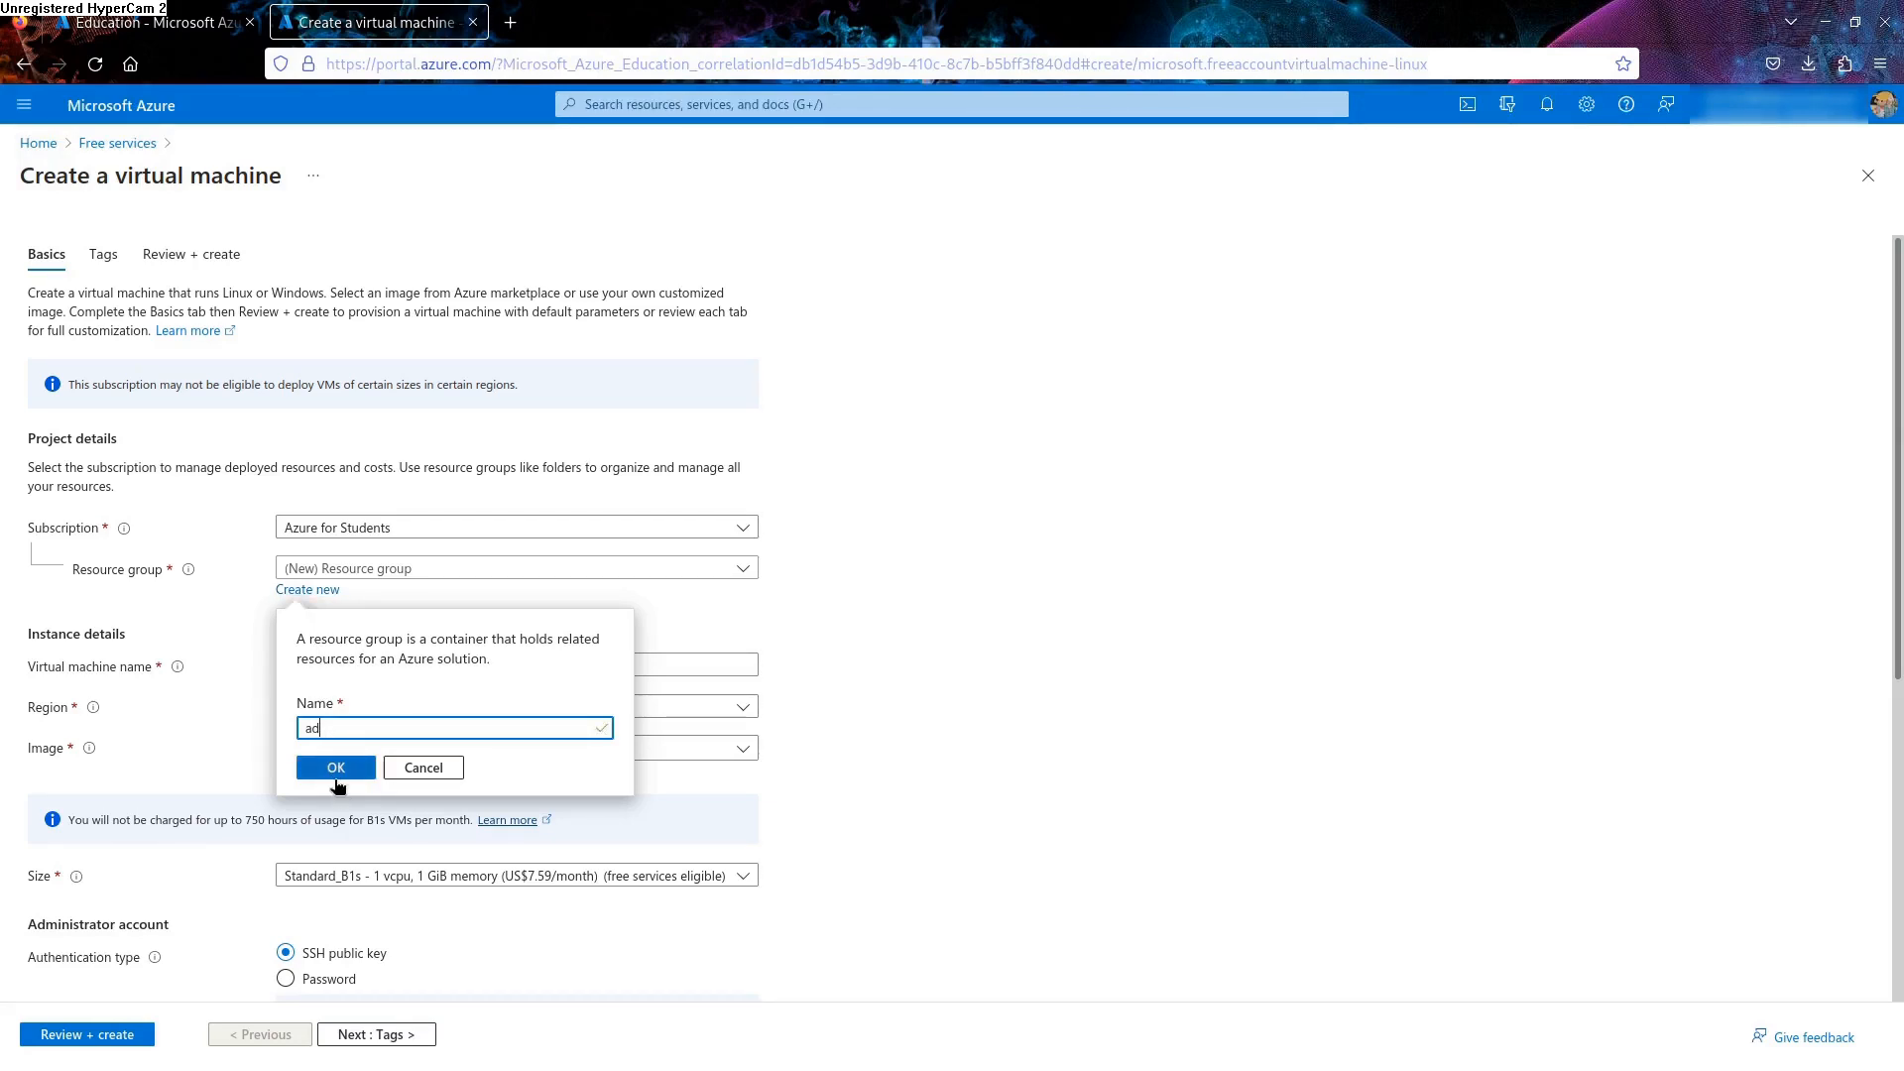
click(337, 770)
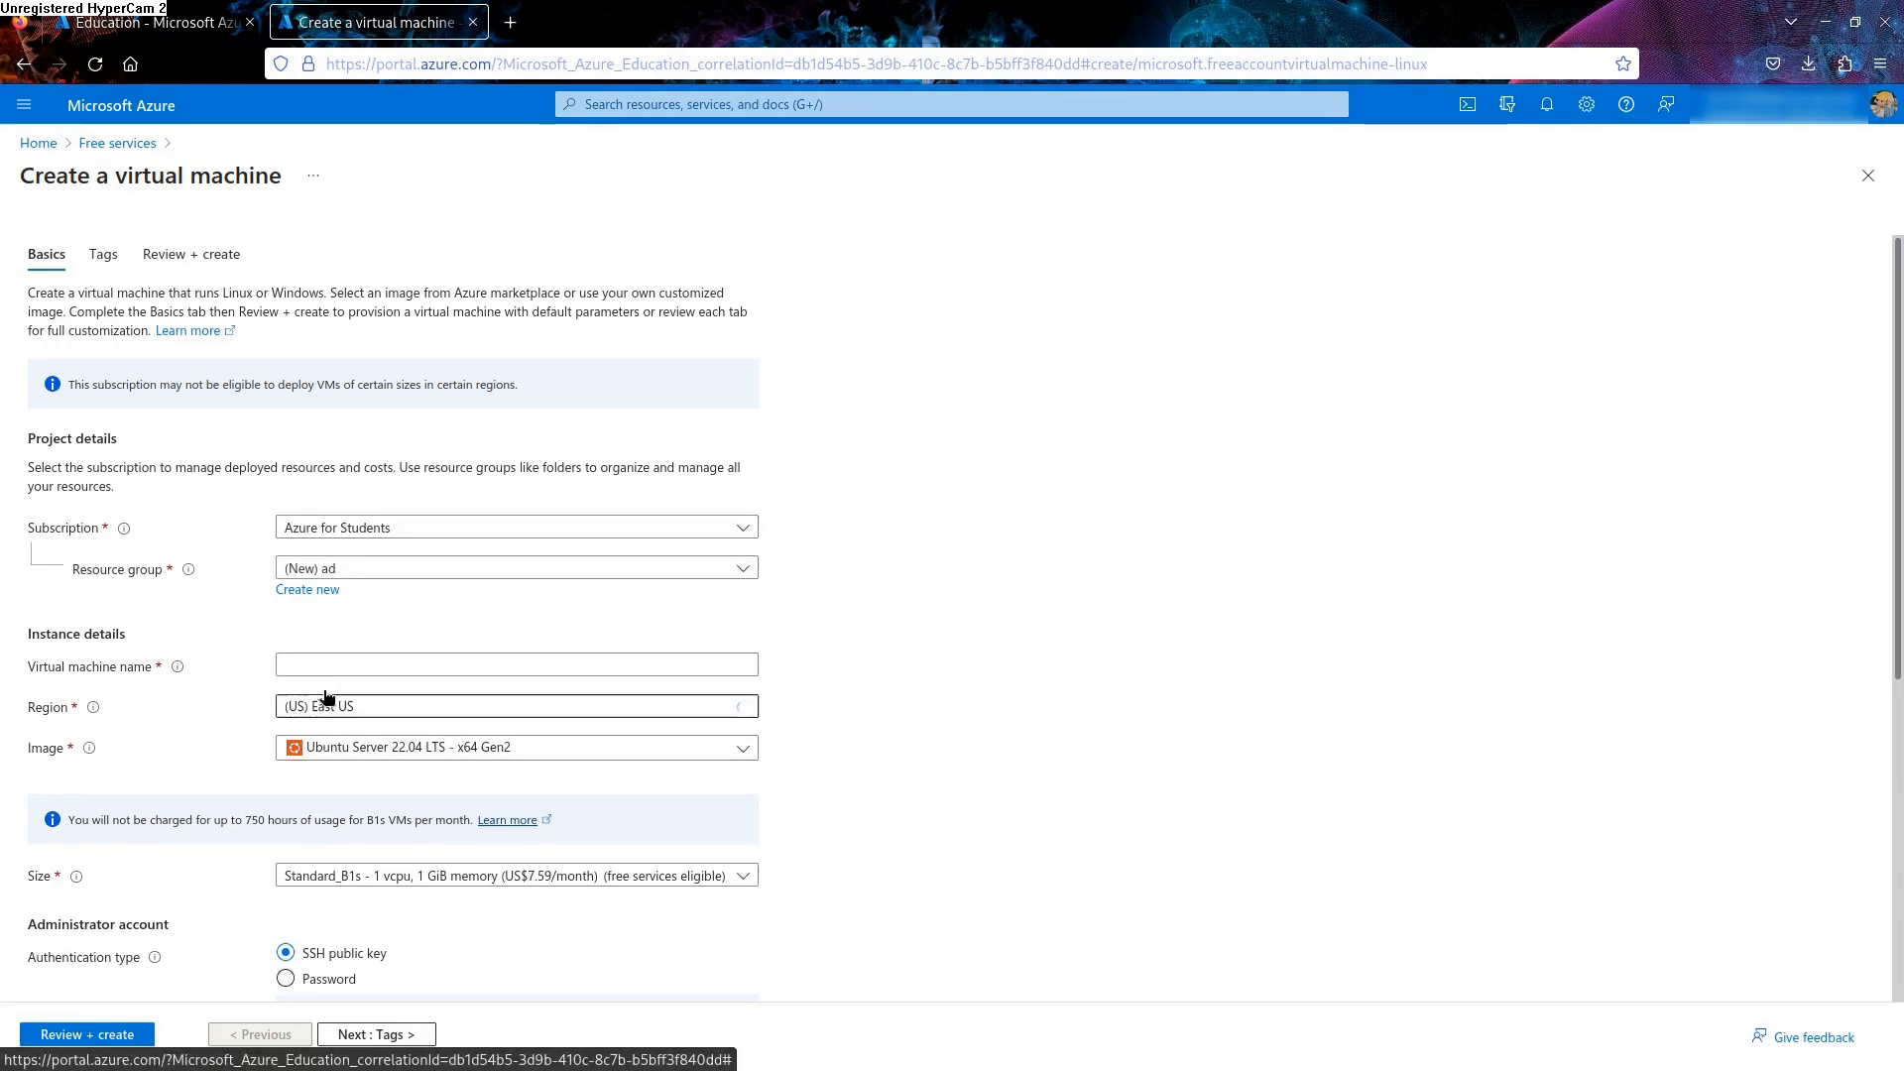
Name the virtual machine idk, set its region to (Europe) West Europe and its image to Debian-11 - x64 Gen2
click(308, 658)
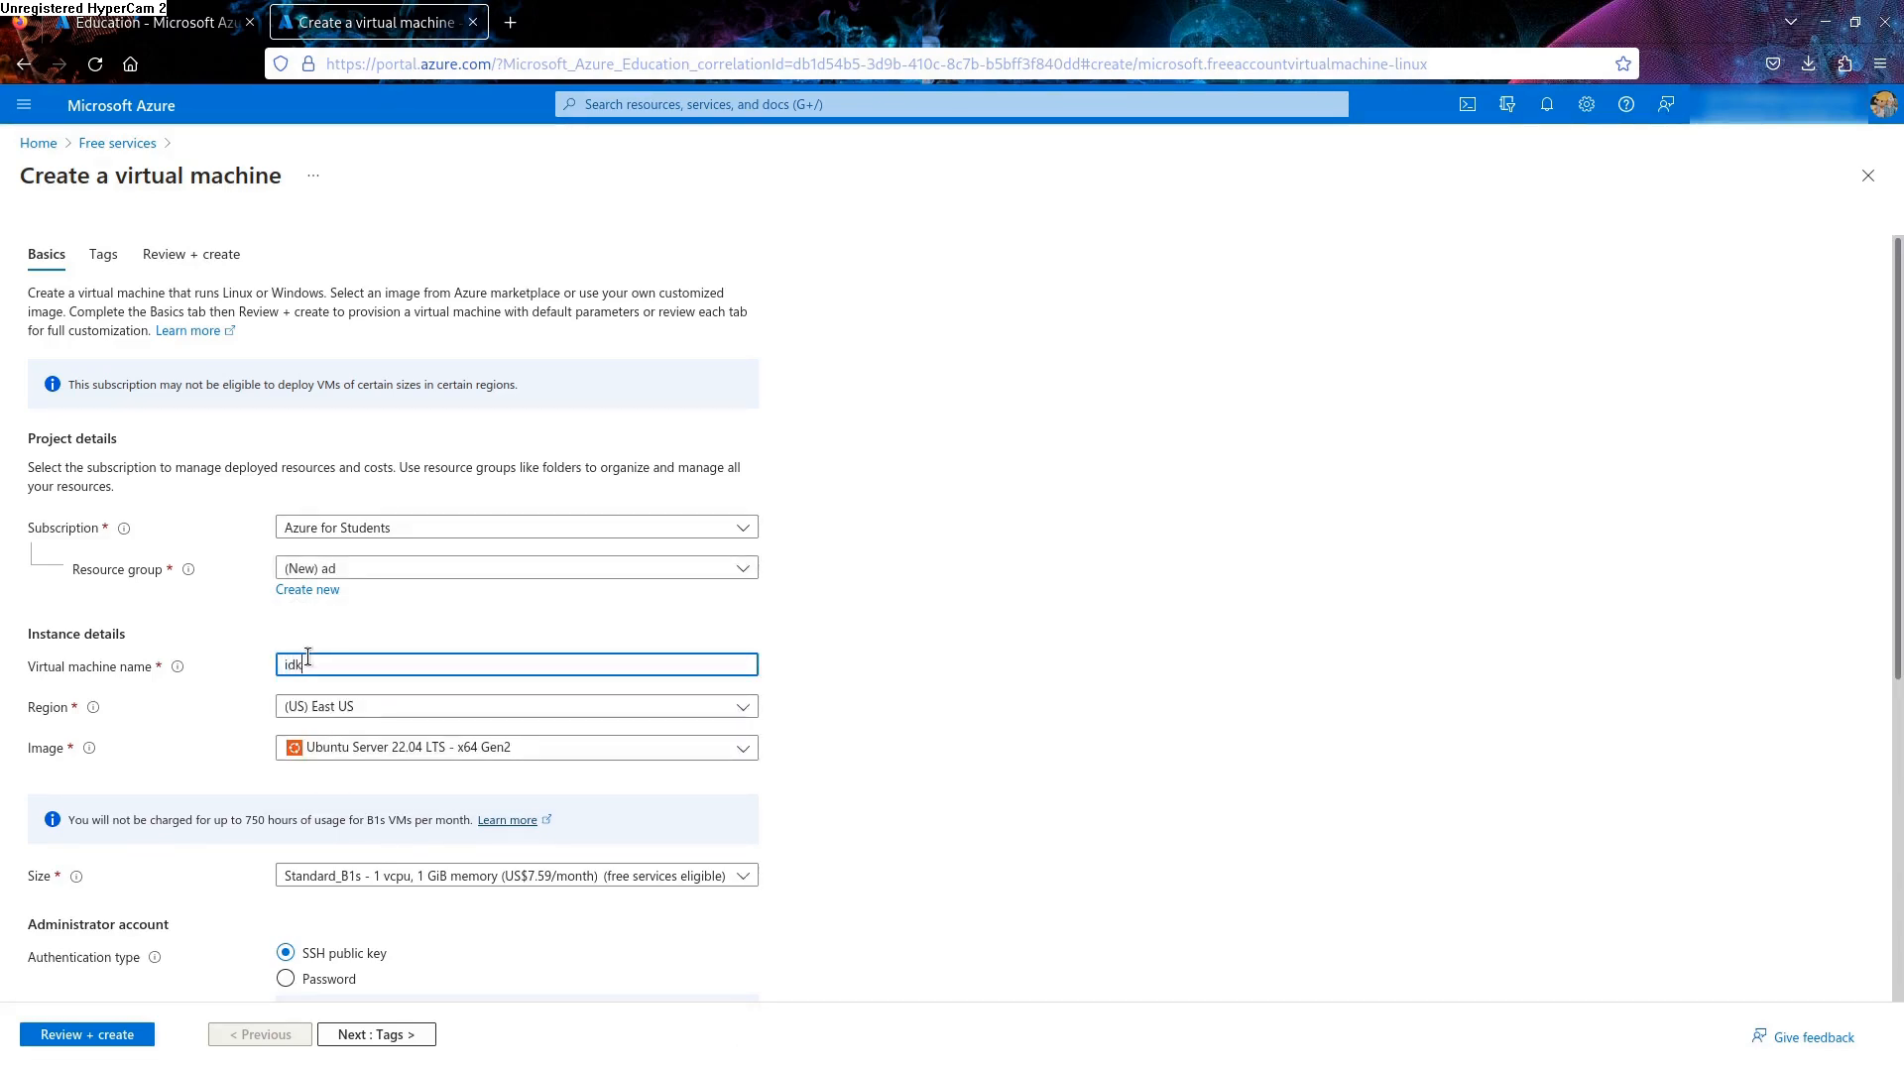
click(320, 706)
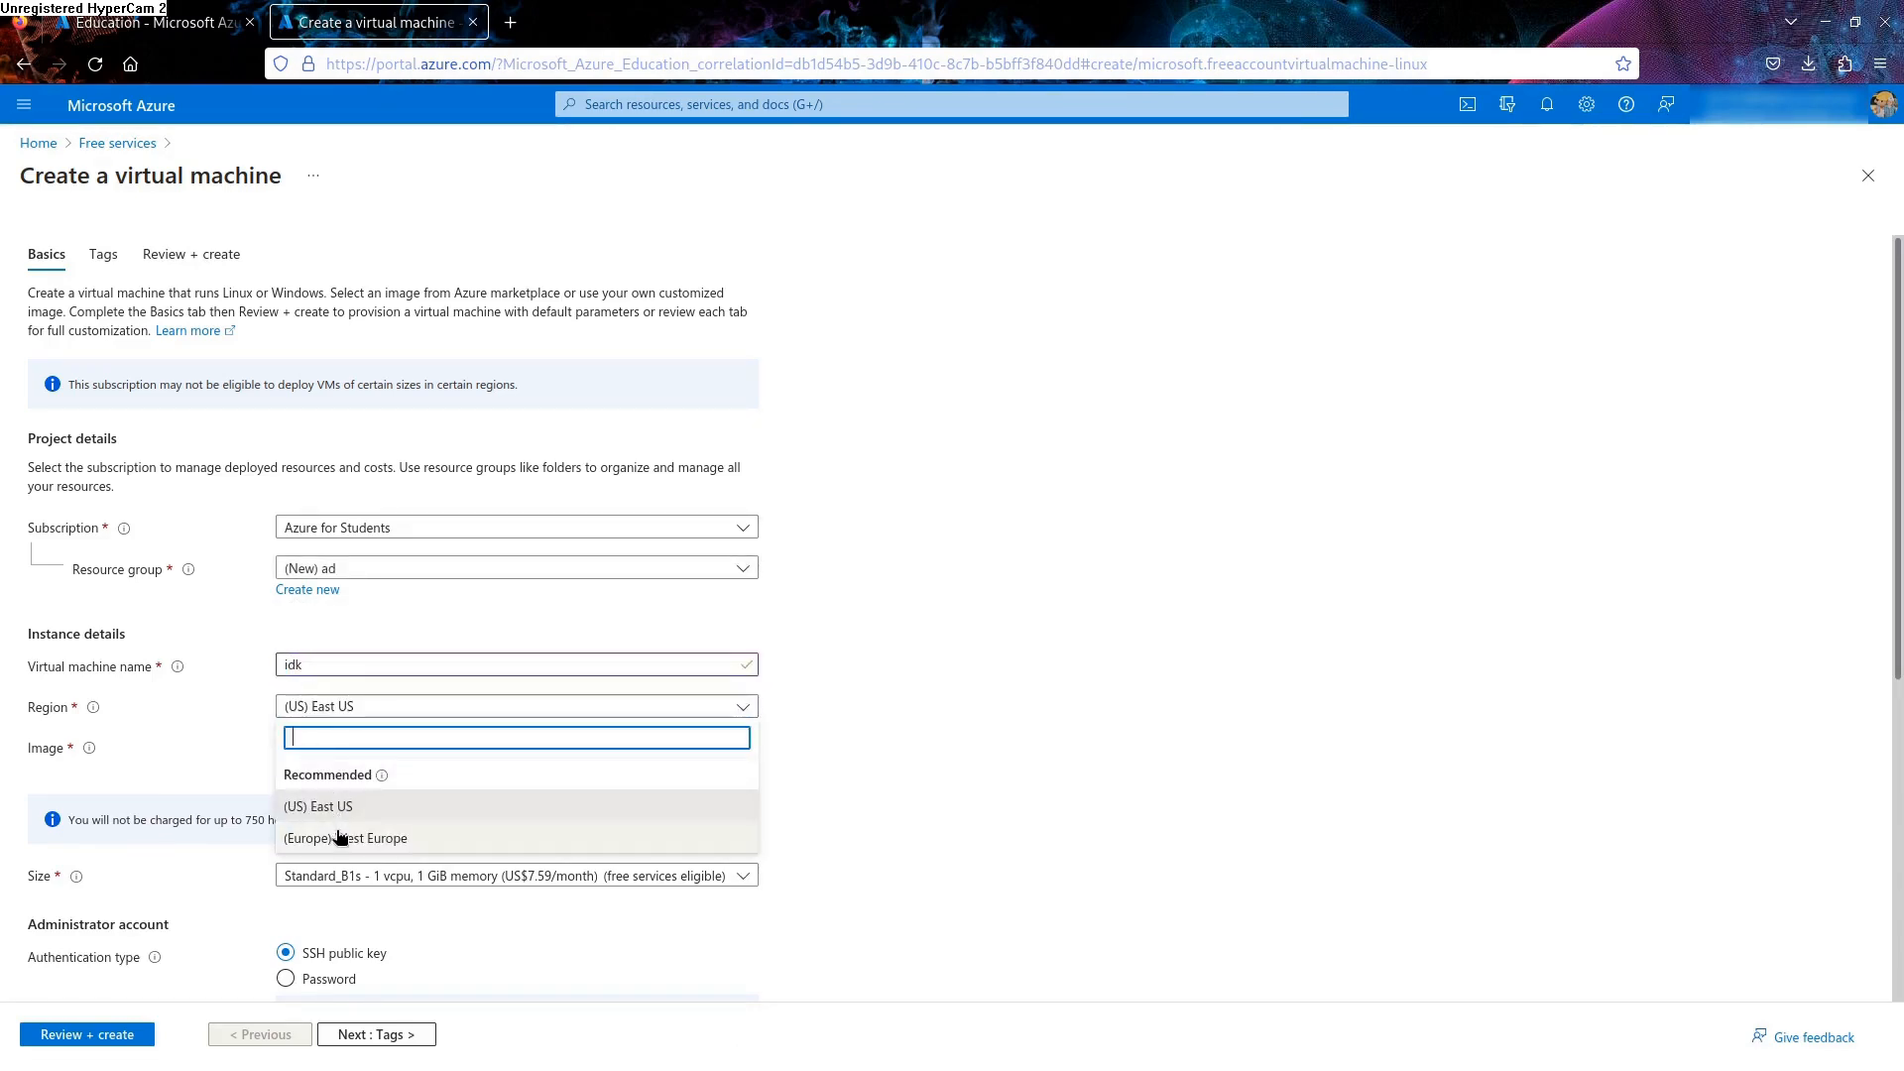
click(340, 838)
click(340, 752)
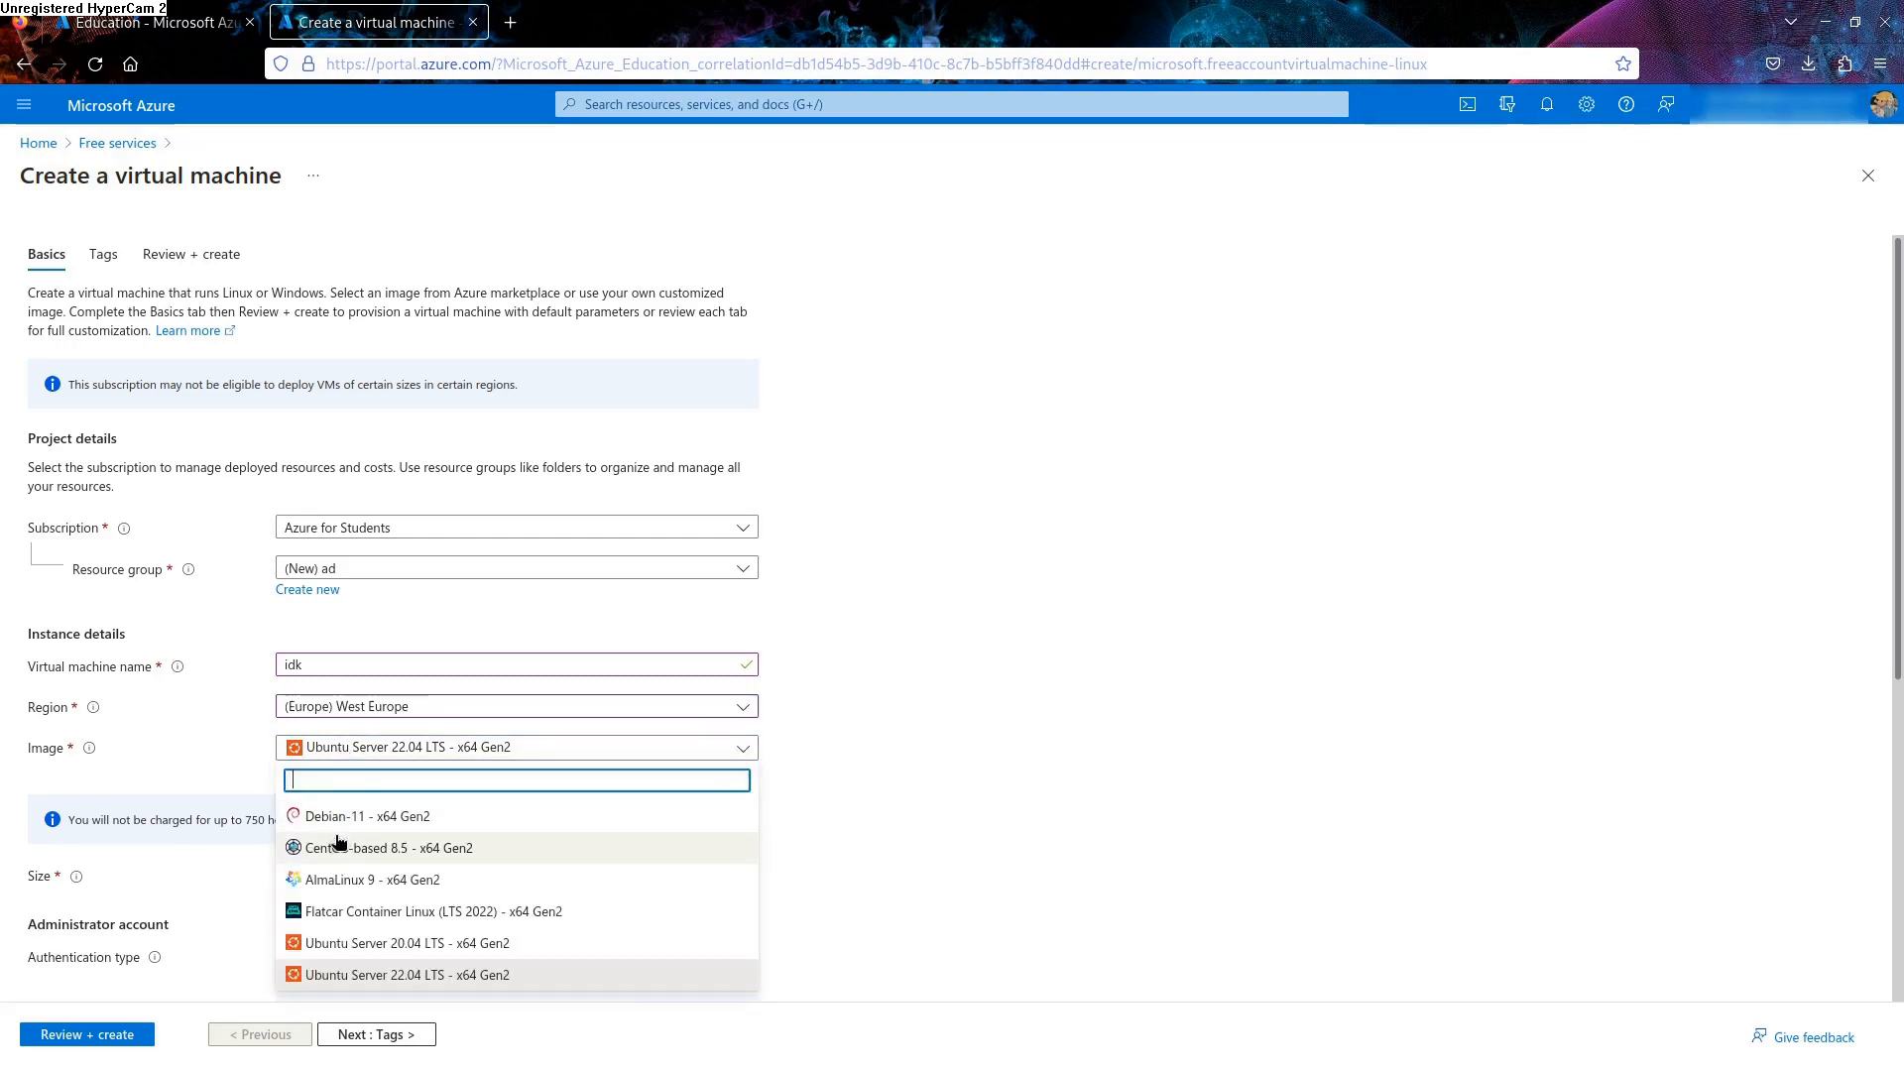
click(336, 830)
Add HTTP (80) and HTTPS (443) to the allowed public inbound ports alongside SSH (22)
scroll(336, 833, down, 2)
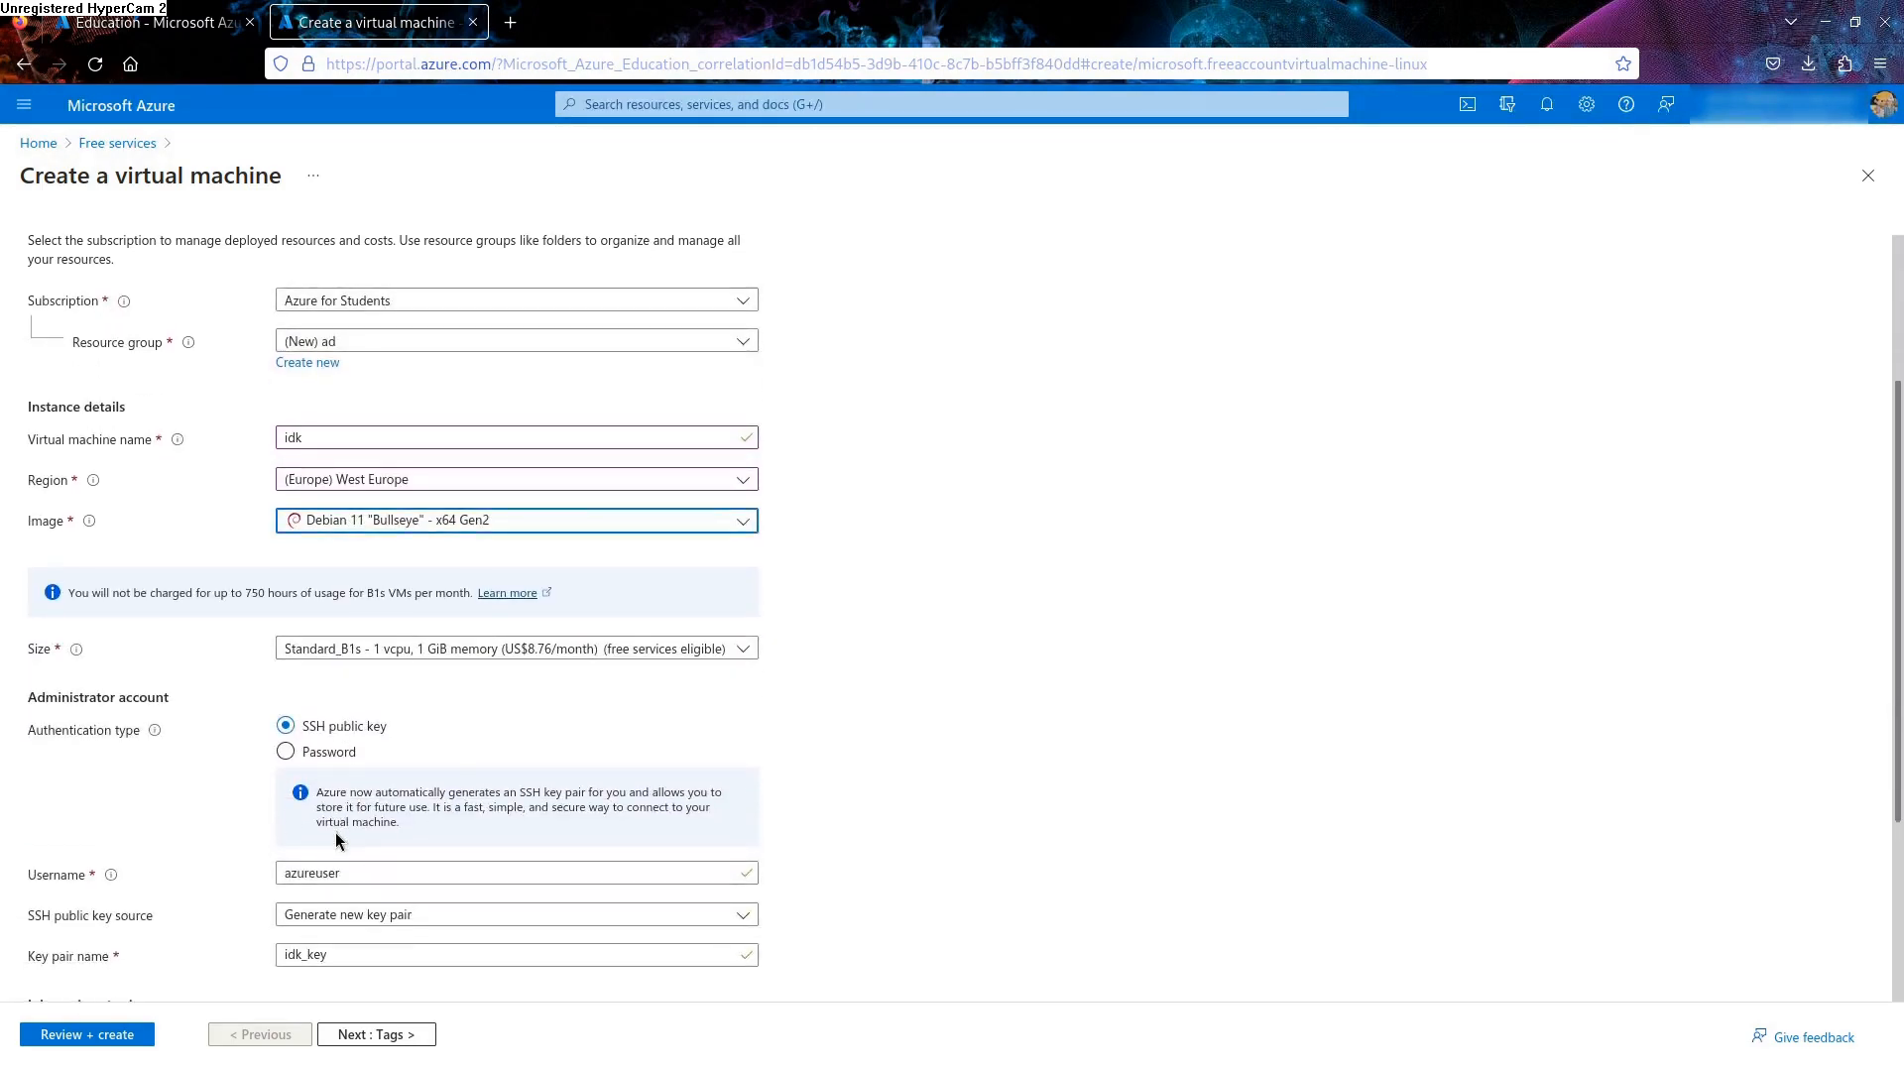
scroll(336, 841, down, 2)
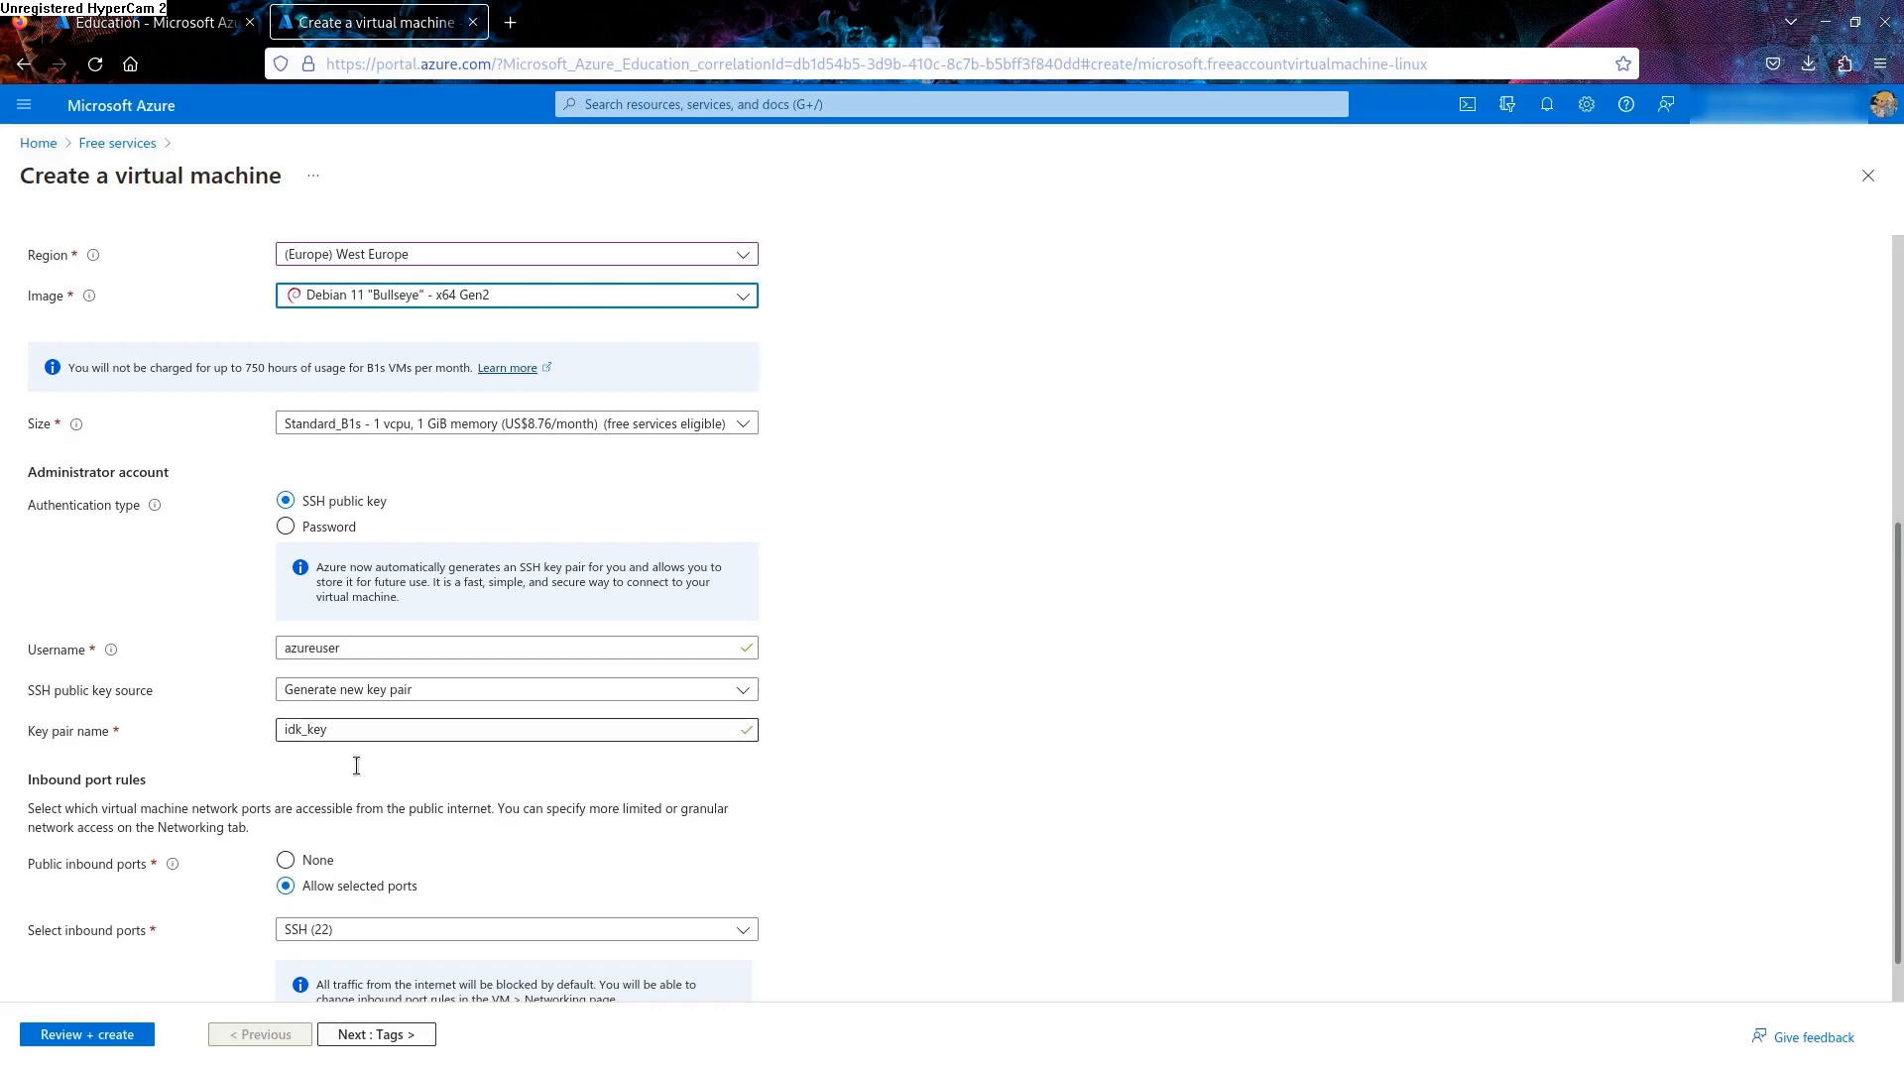
scroll(369, 831, down, 1)
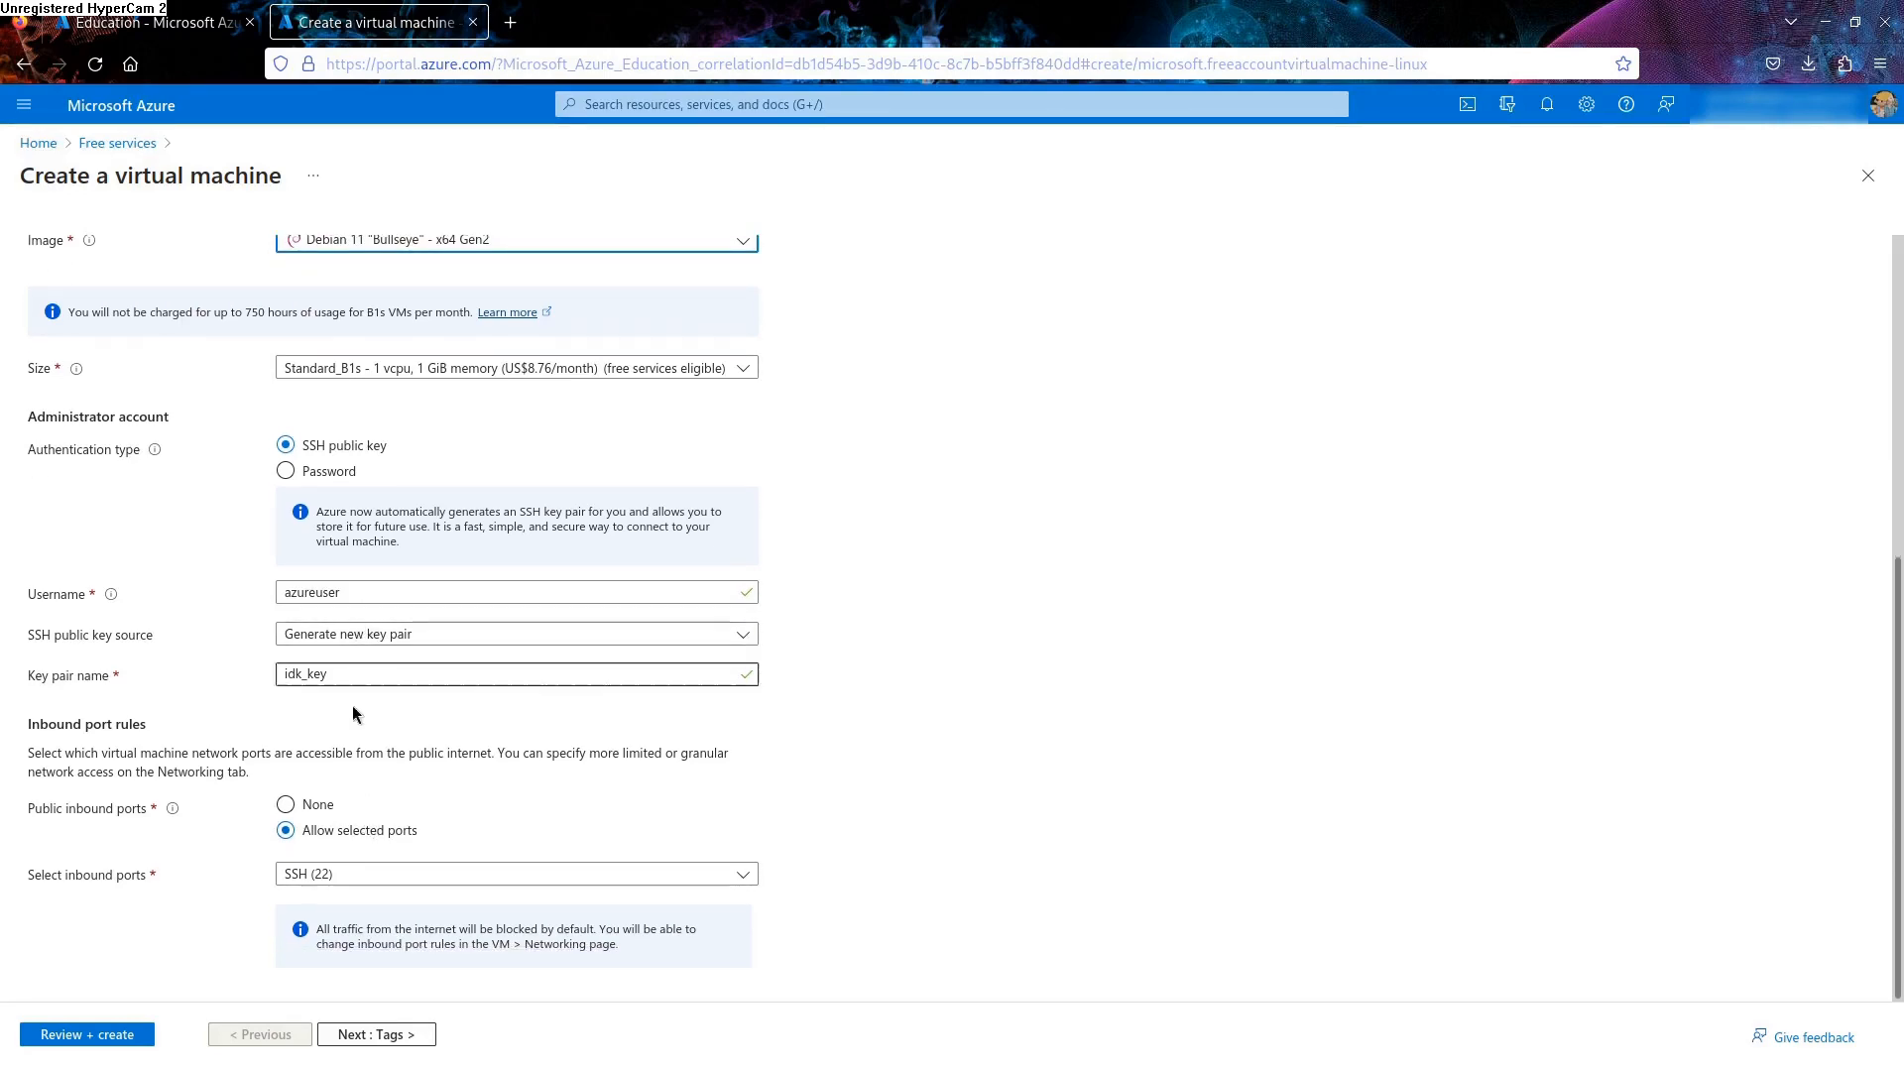
click(346, 878)
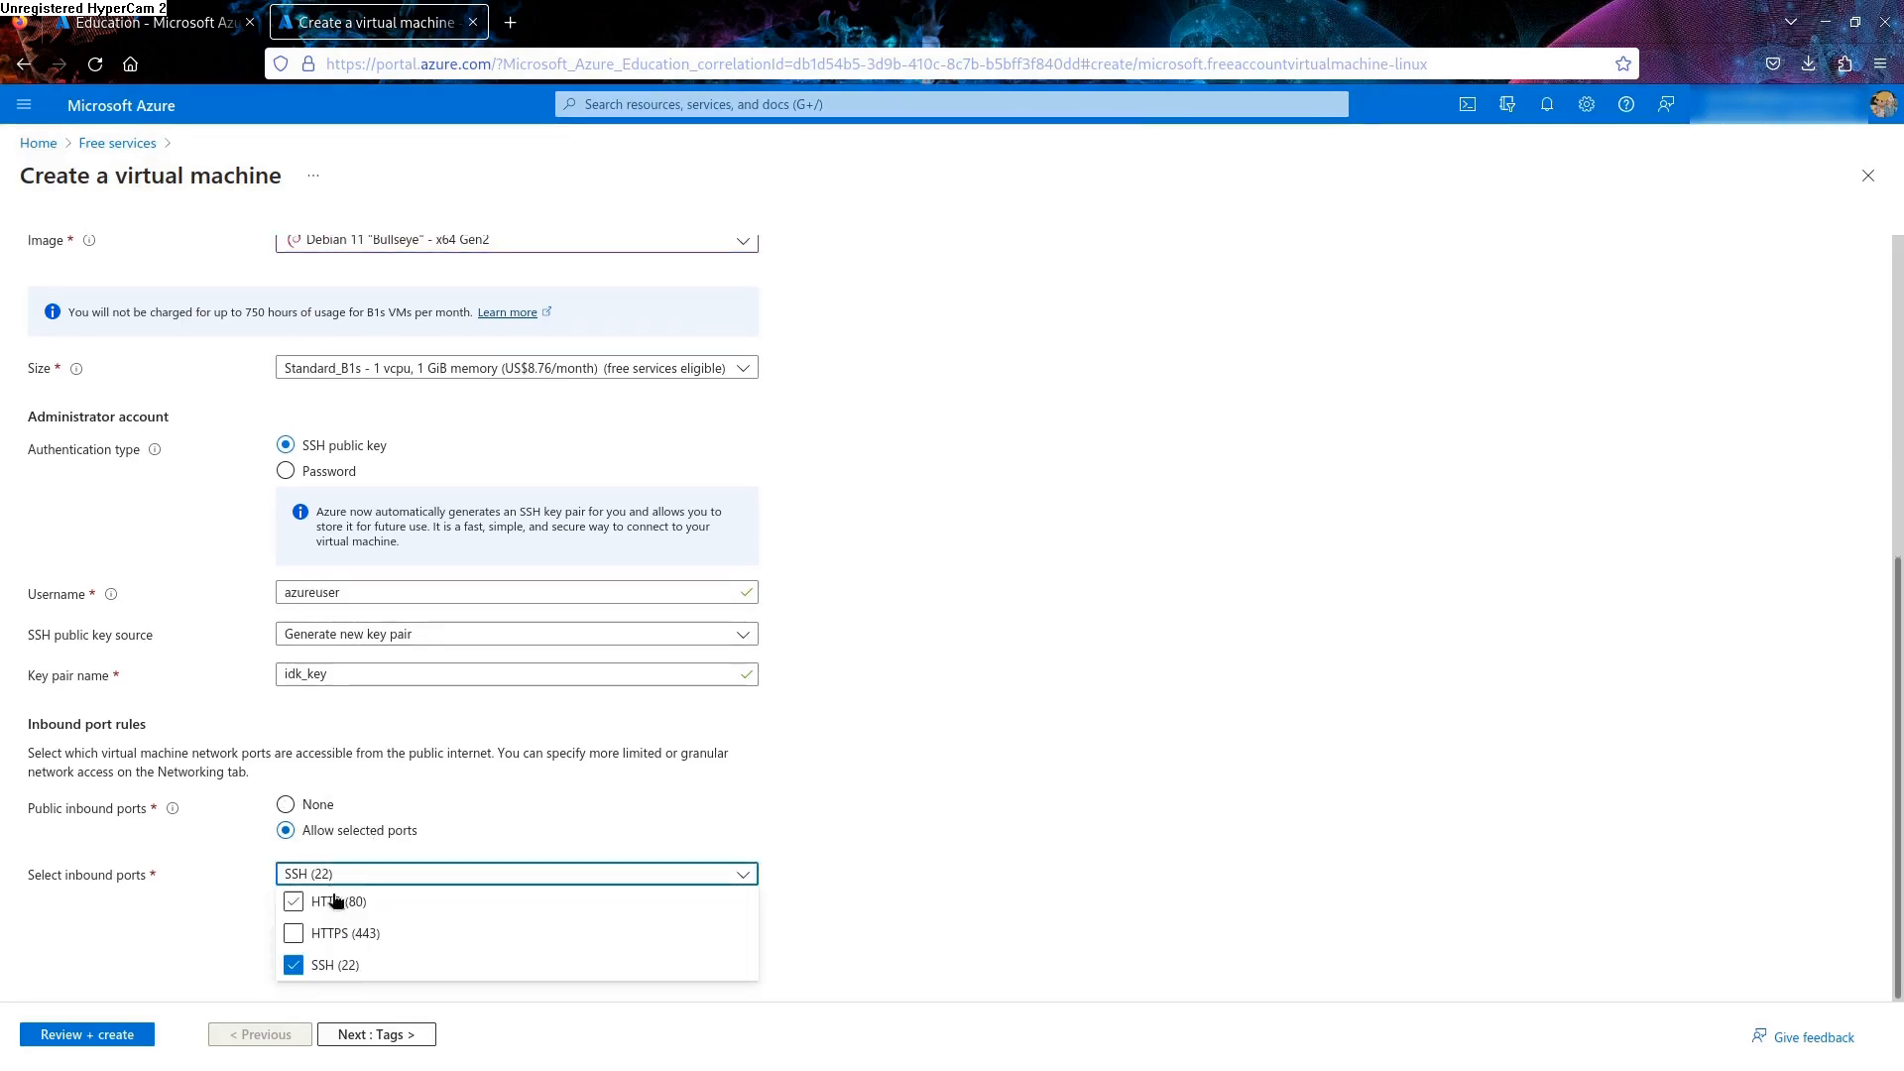
click(295, 902)
click(293, 934)
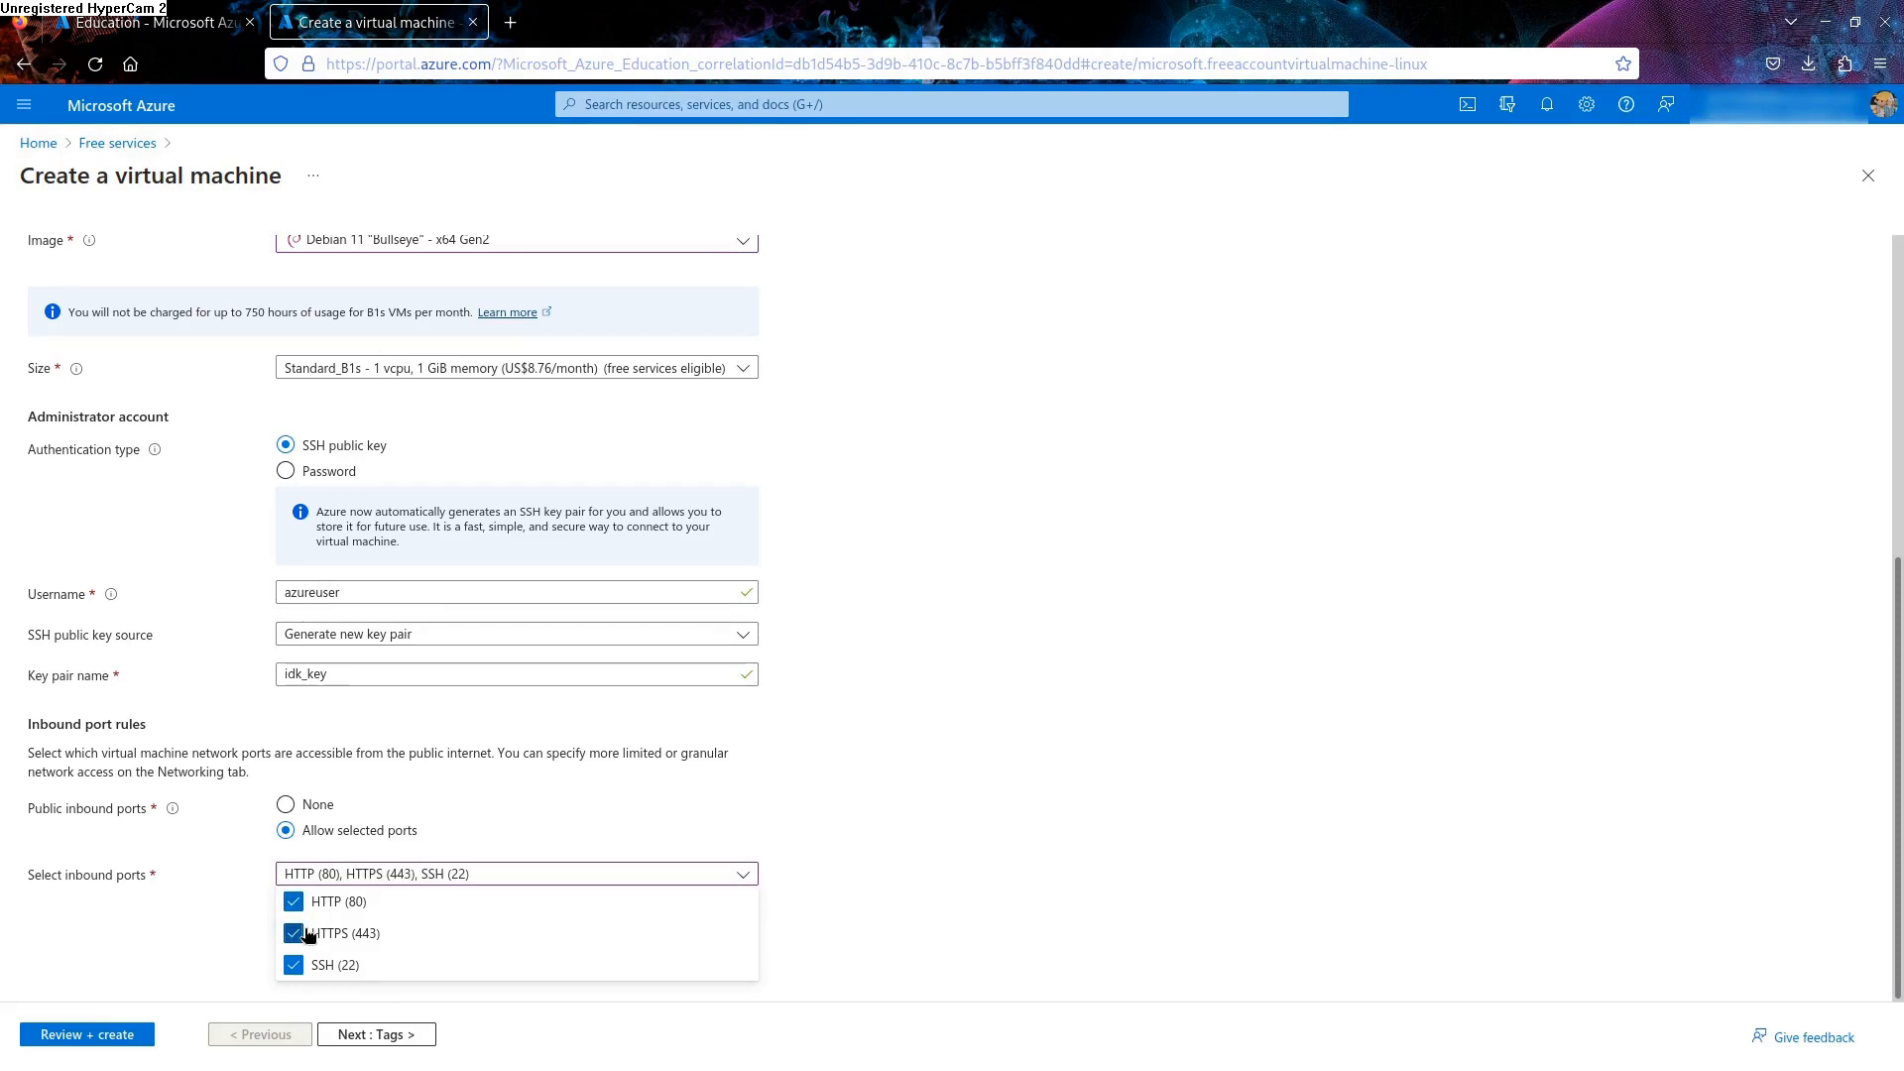
Review the configuration without adding tags, create the virtual machine and download its private key
click(373, 1041)
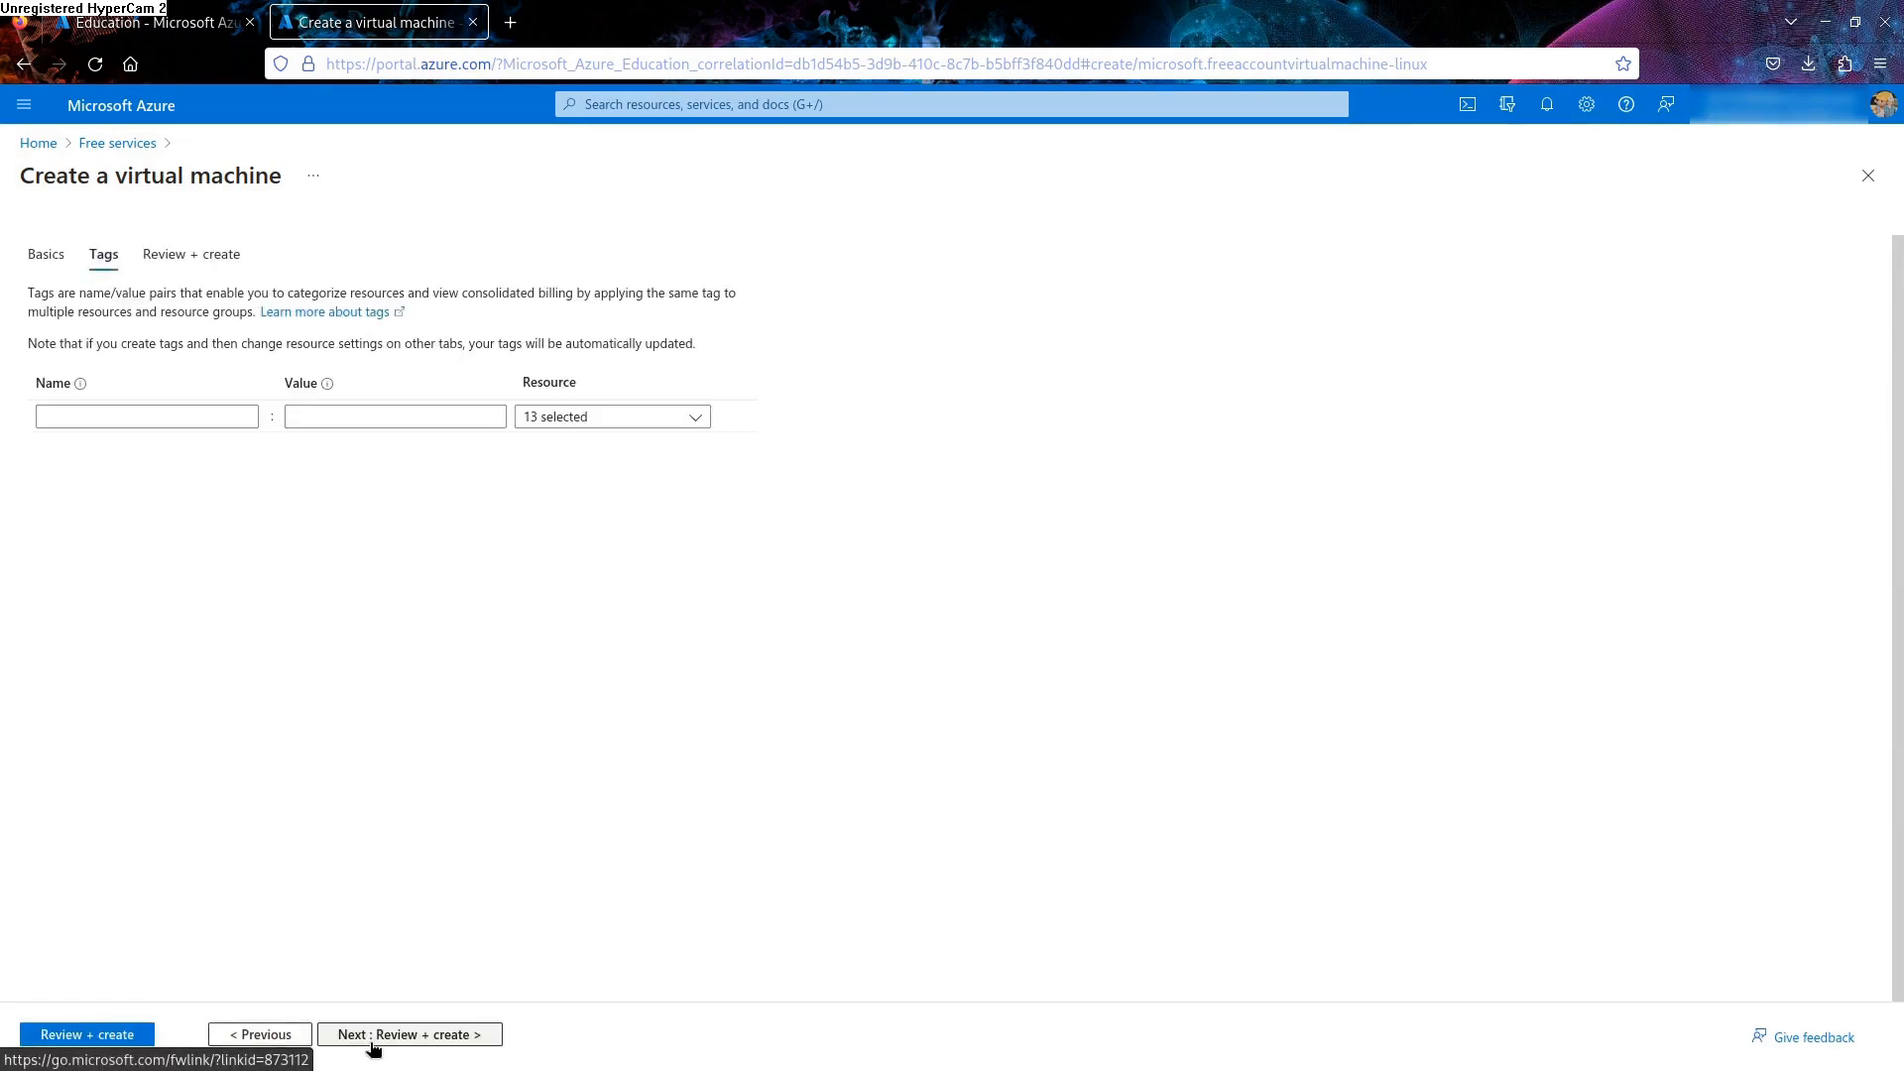
click(373, 1035)
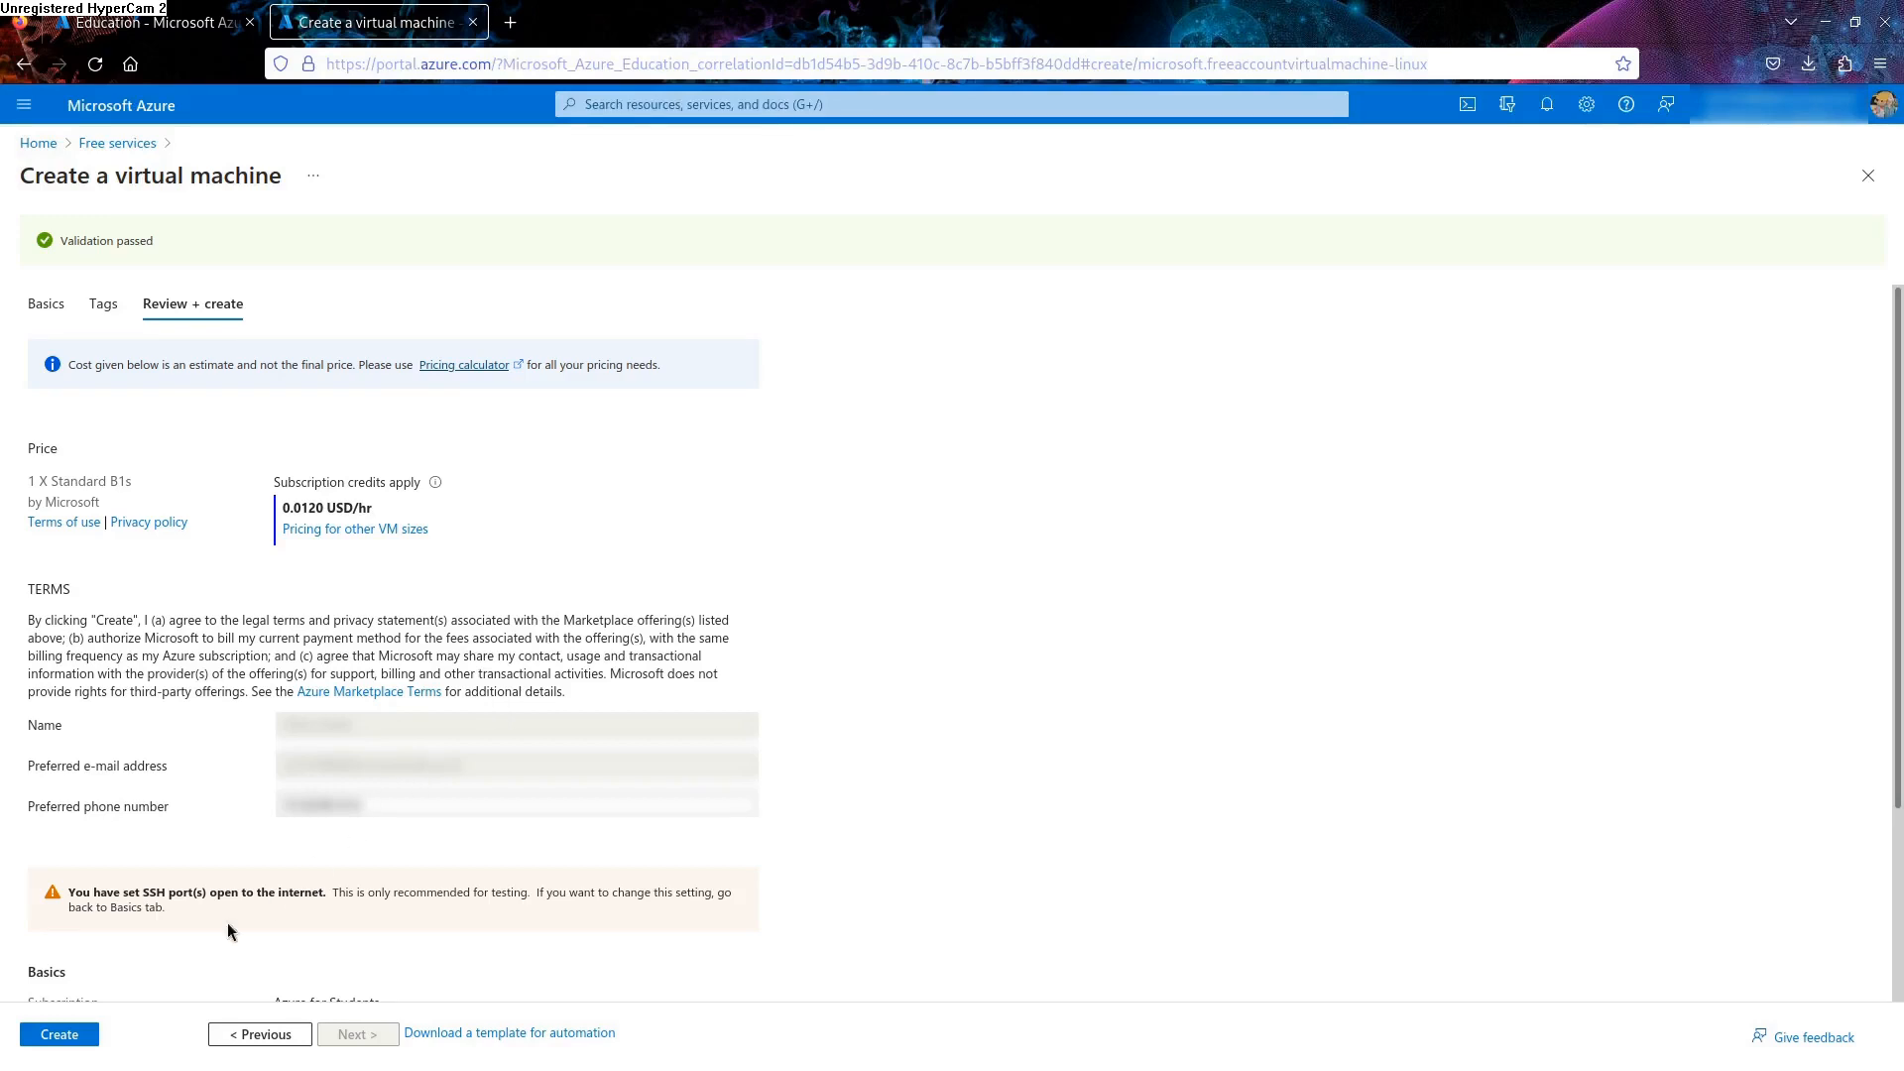
scroll(176, 889, down, 2)
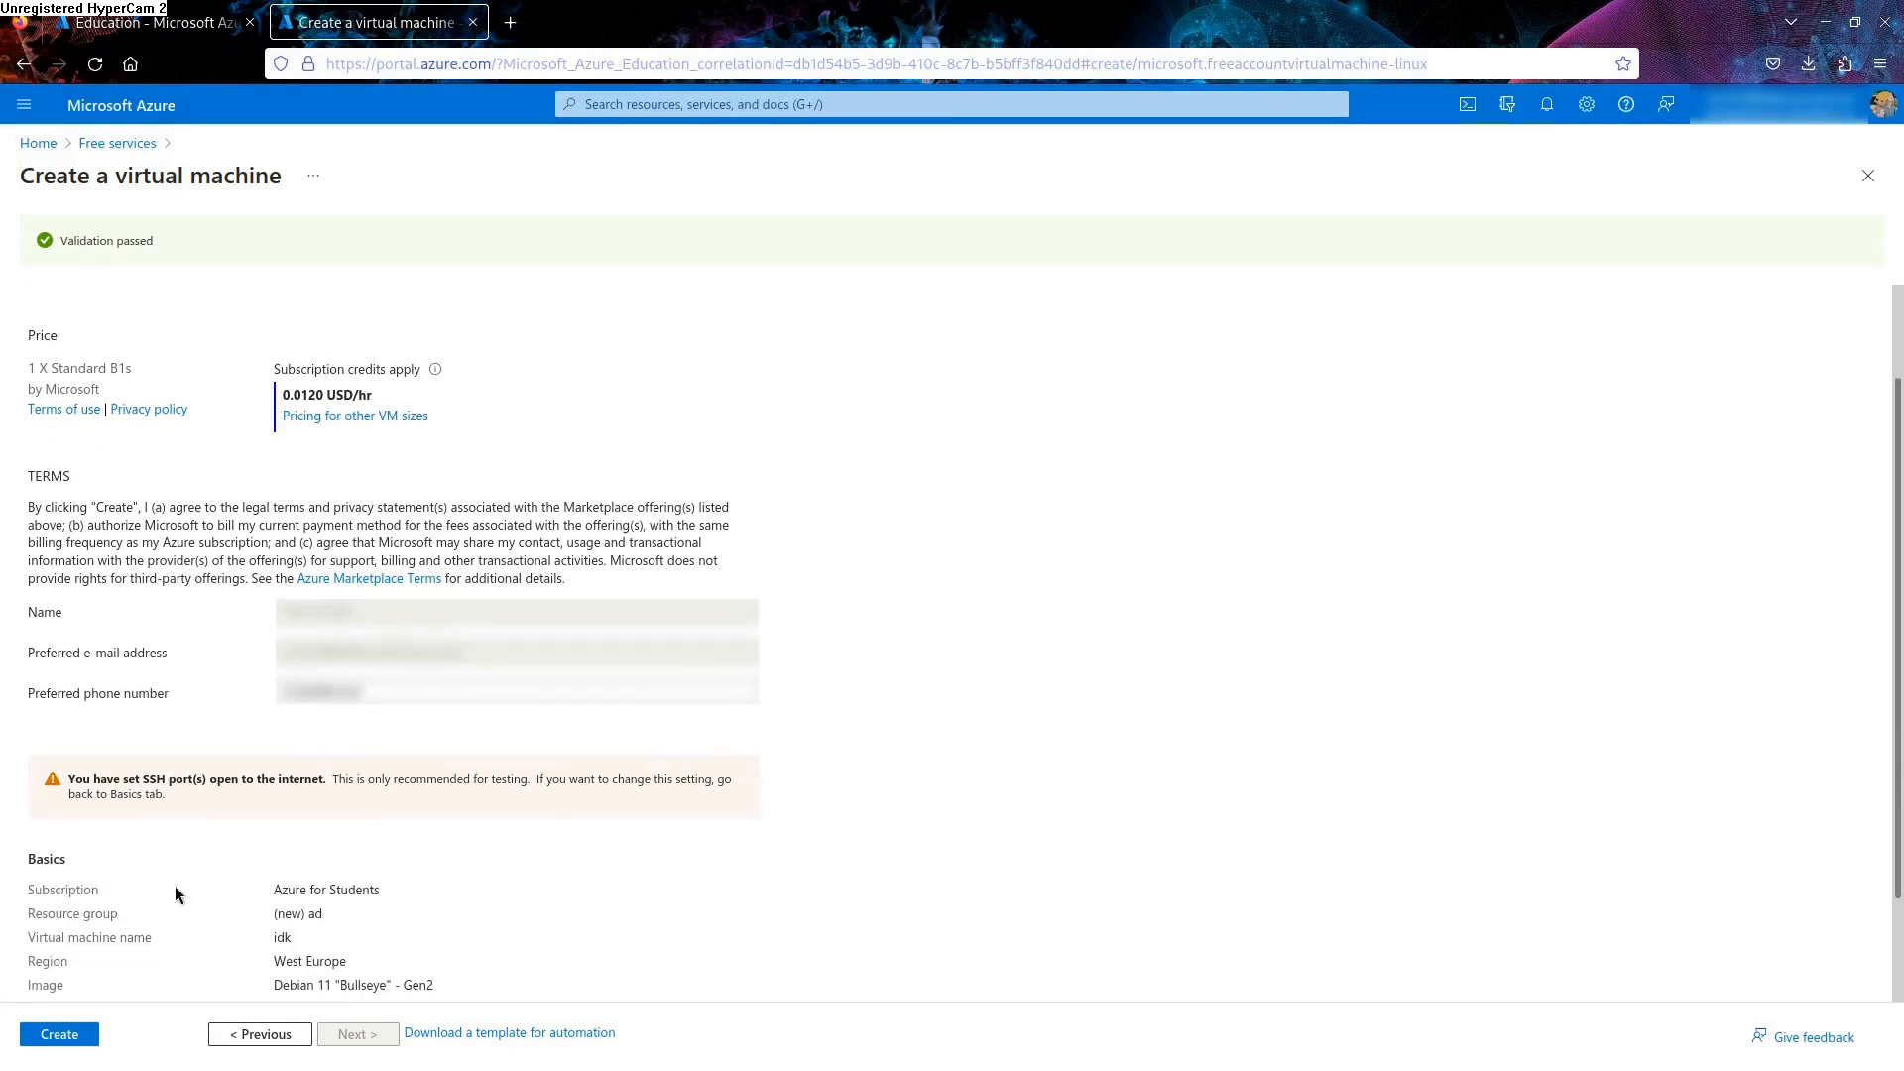
click(60, 1035)
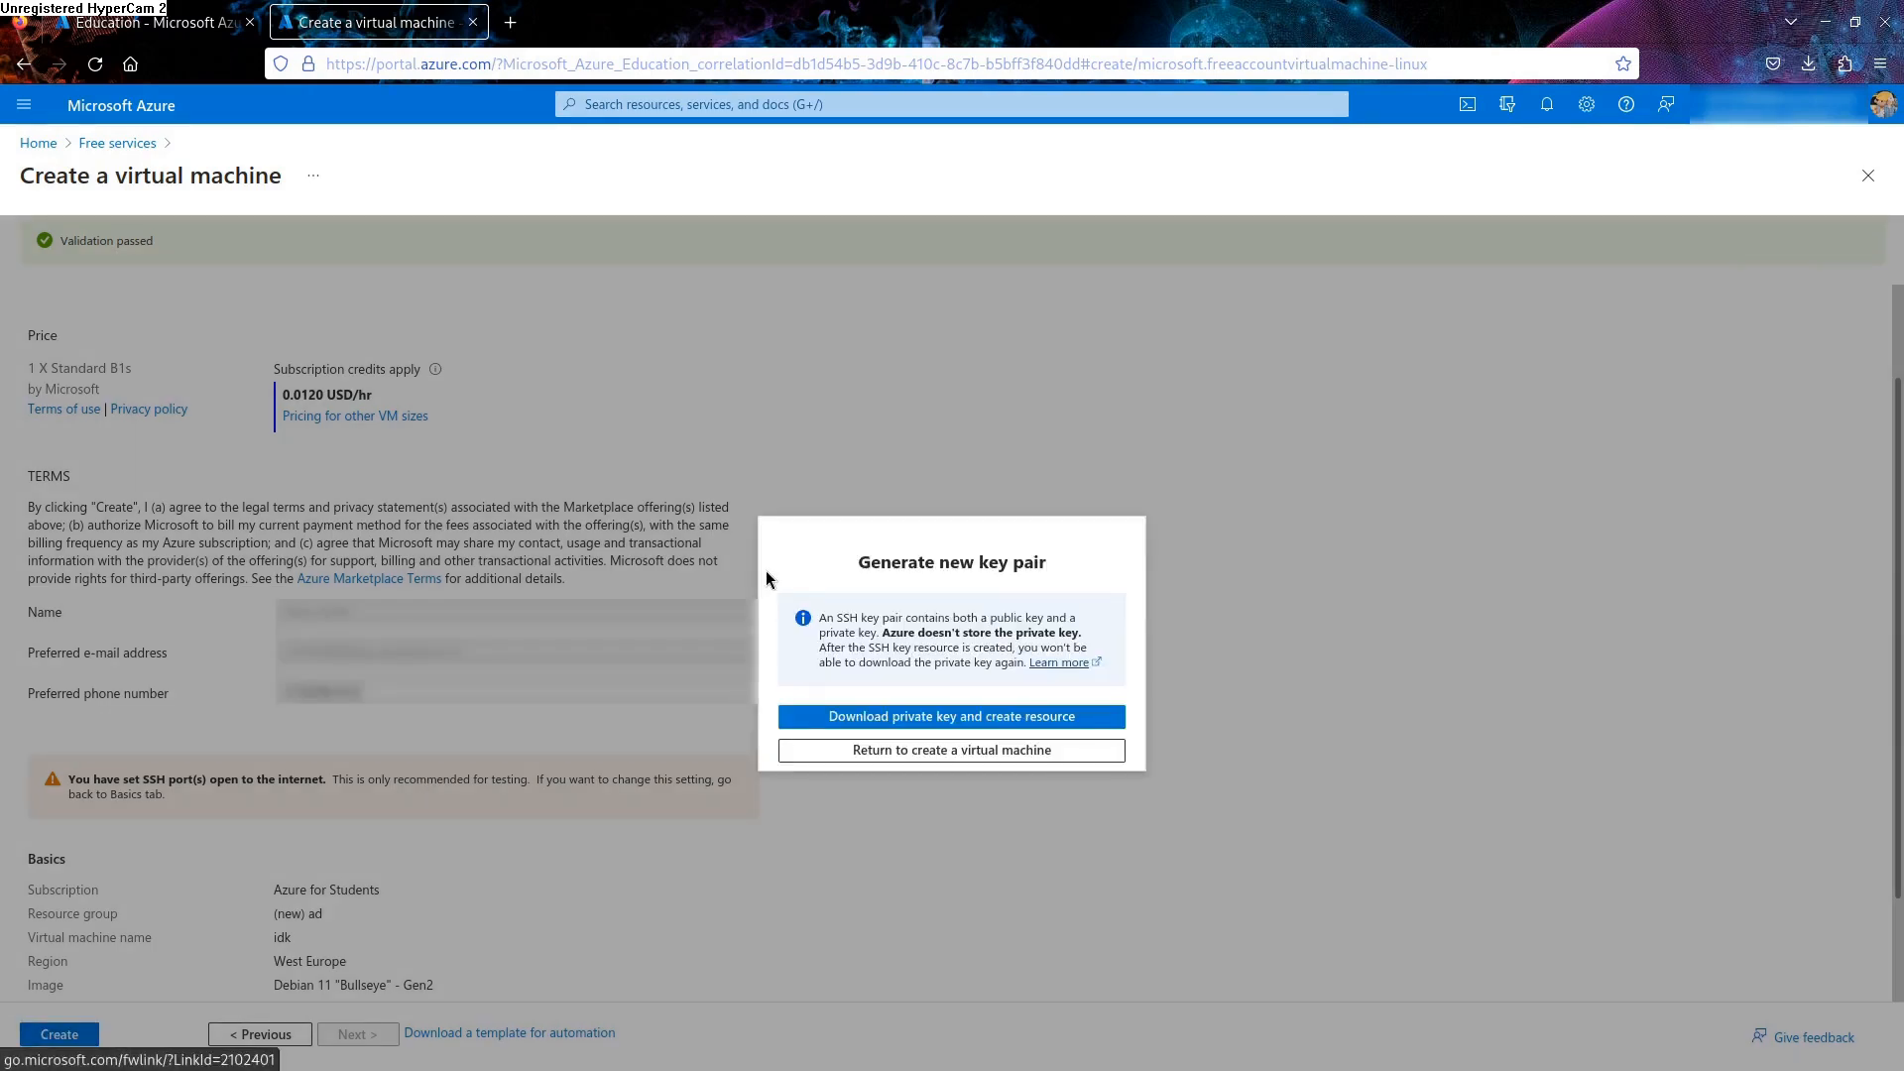
click(886, 718)
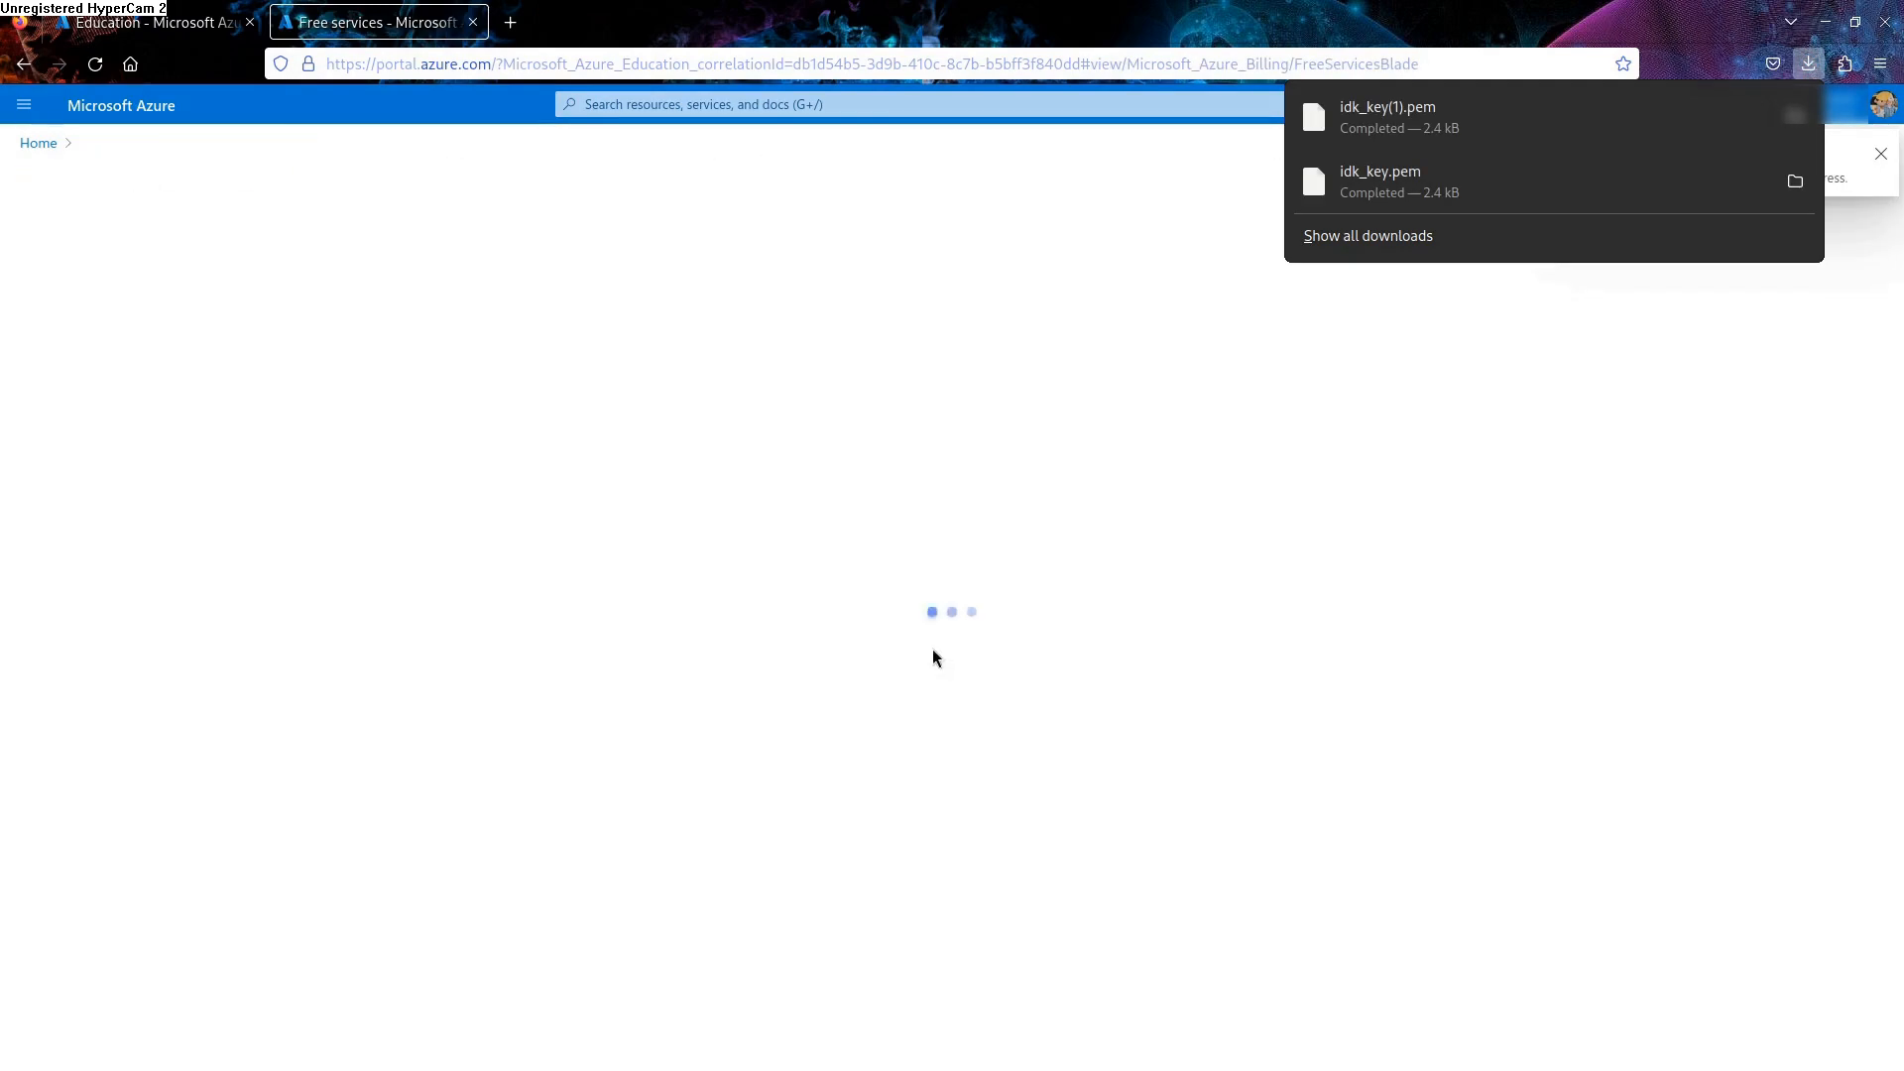
click(1067, 684)
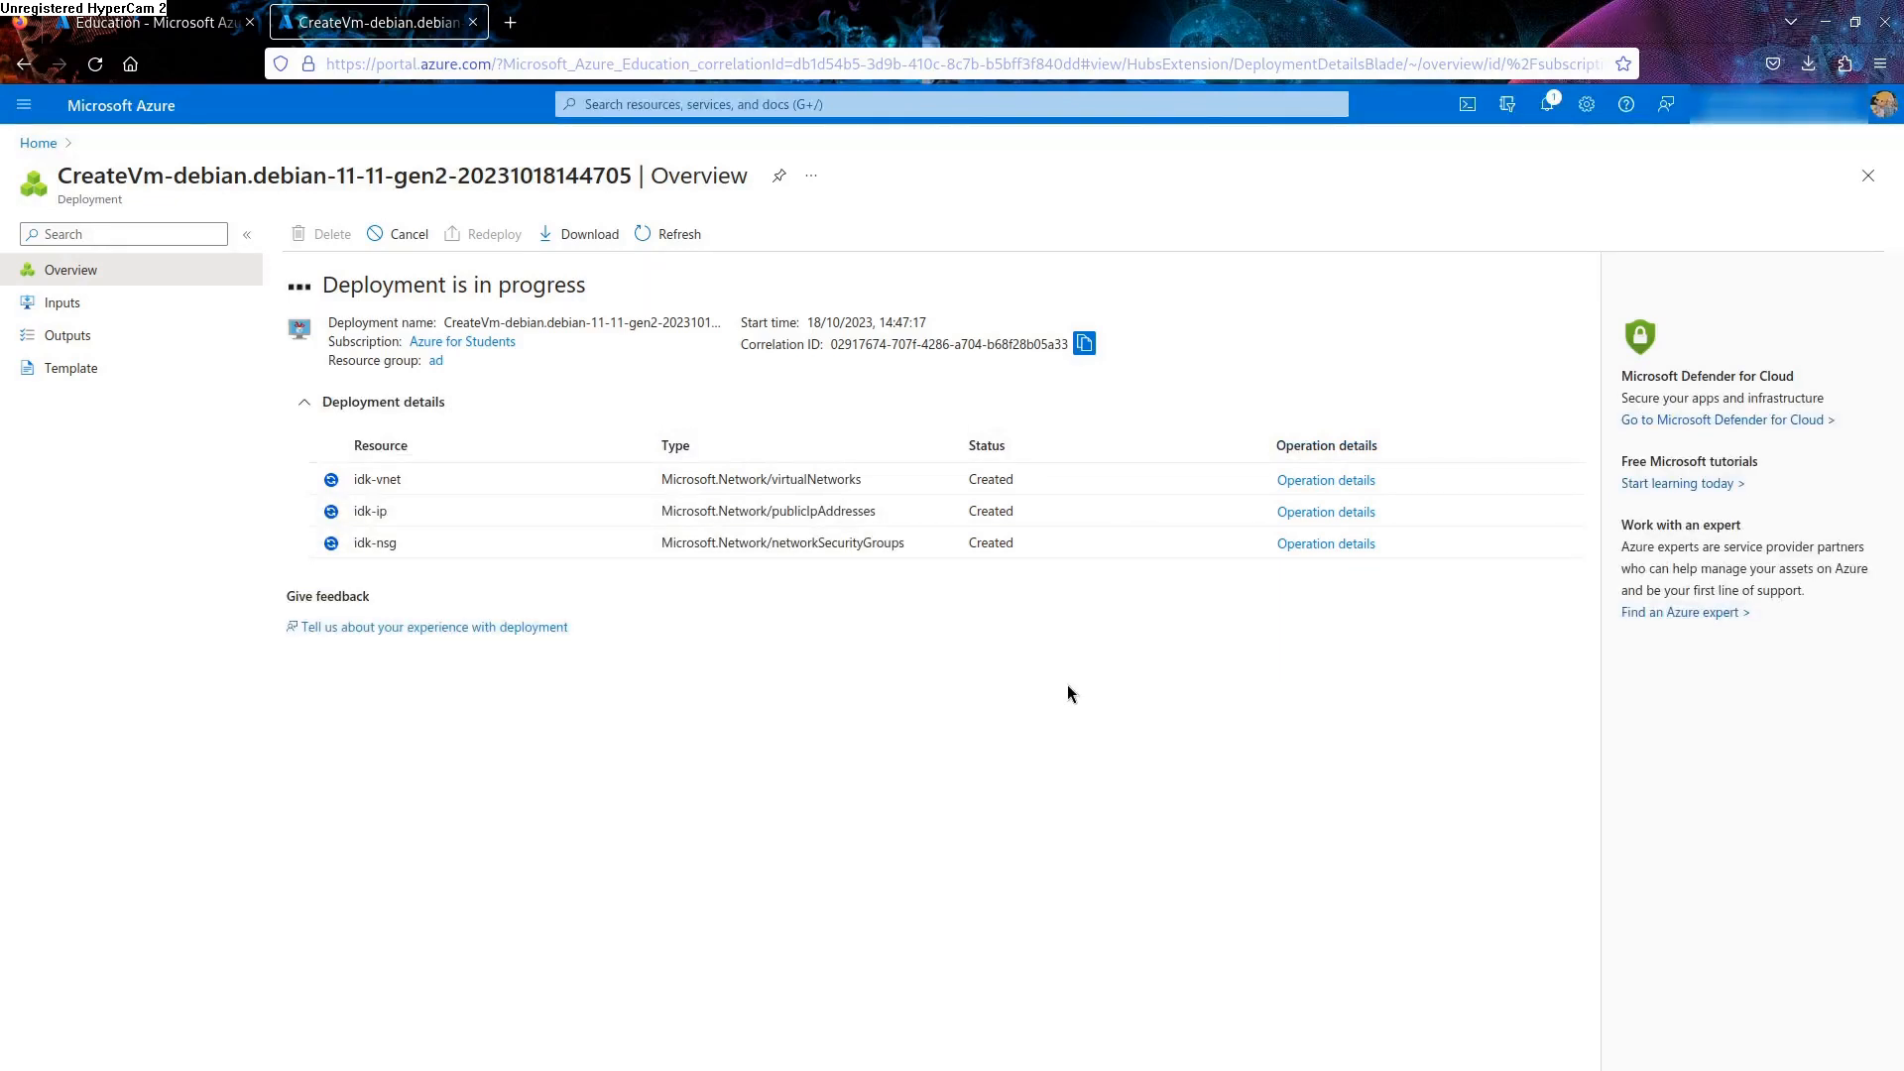
Switch to the file manager's Downloads folder and rename the downloaded idk_key(1).pem to idk_key.pem
key(super+d)
text(n)
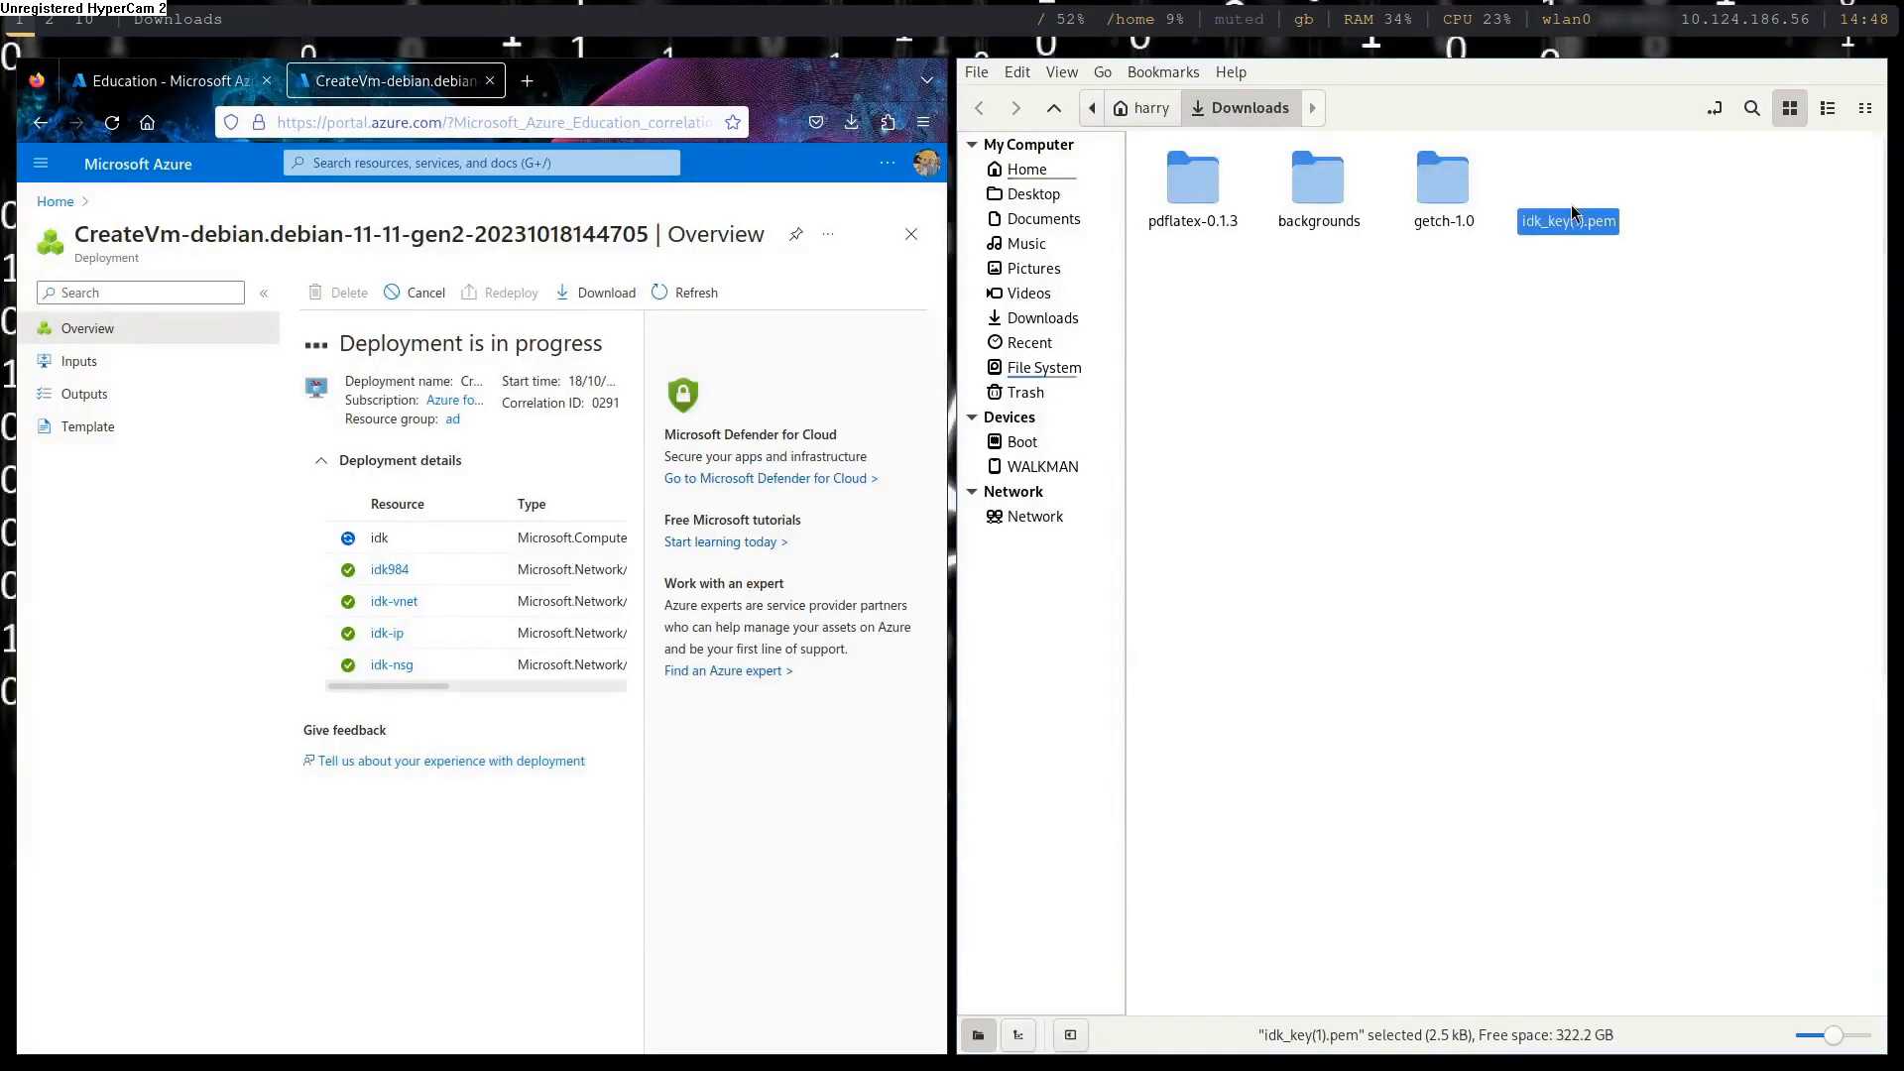
key(F2)
key(Right)
key(BackSpace)
key(BackSpace)
key(BackSpace)
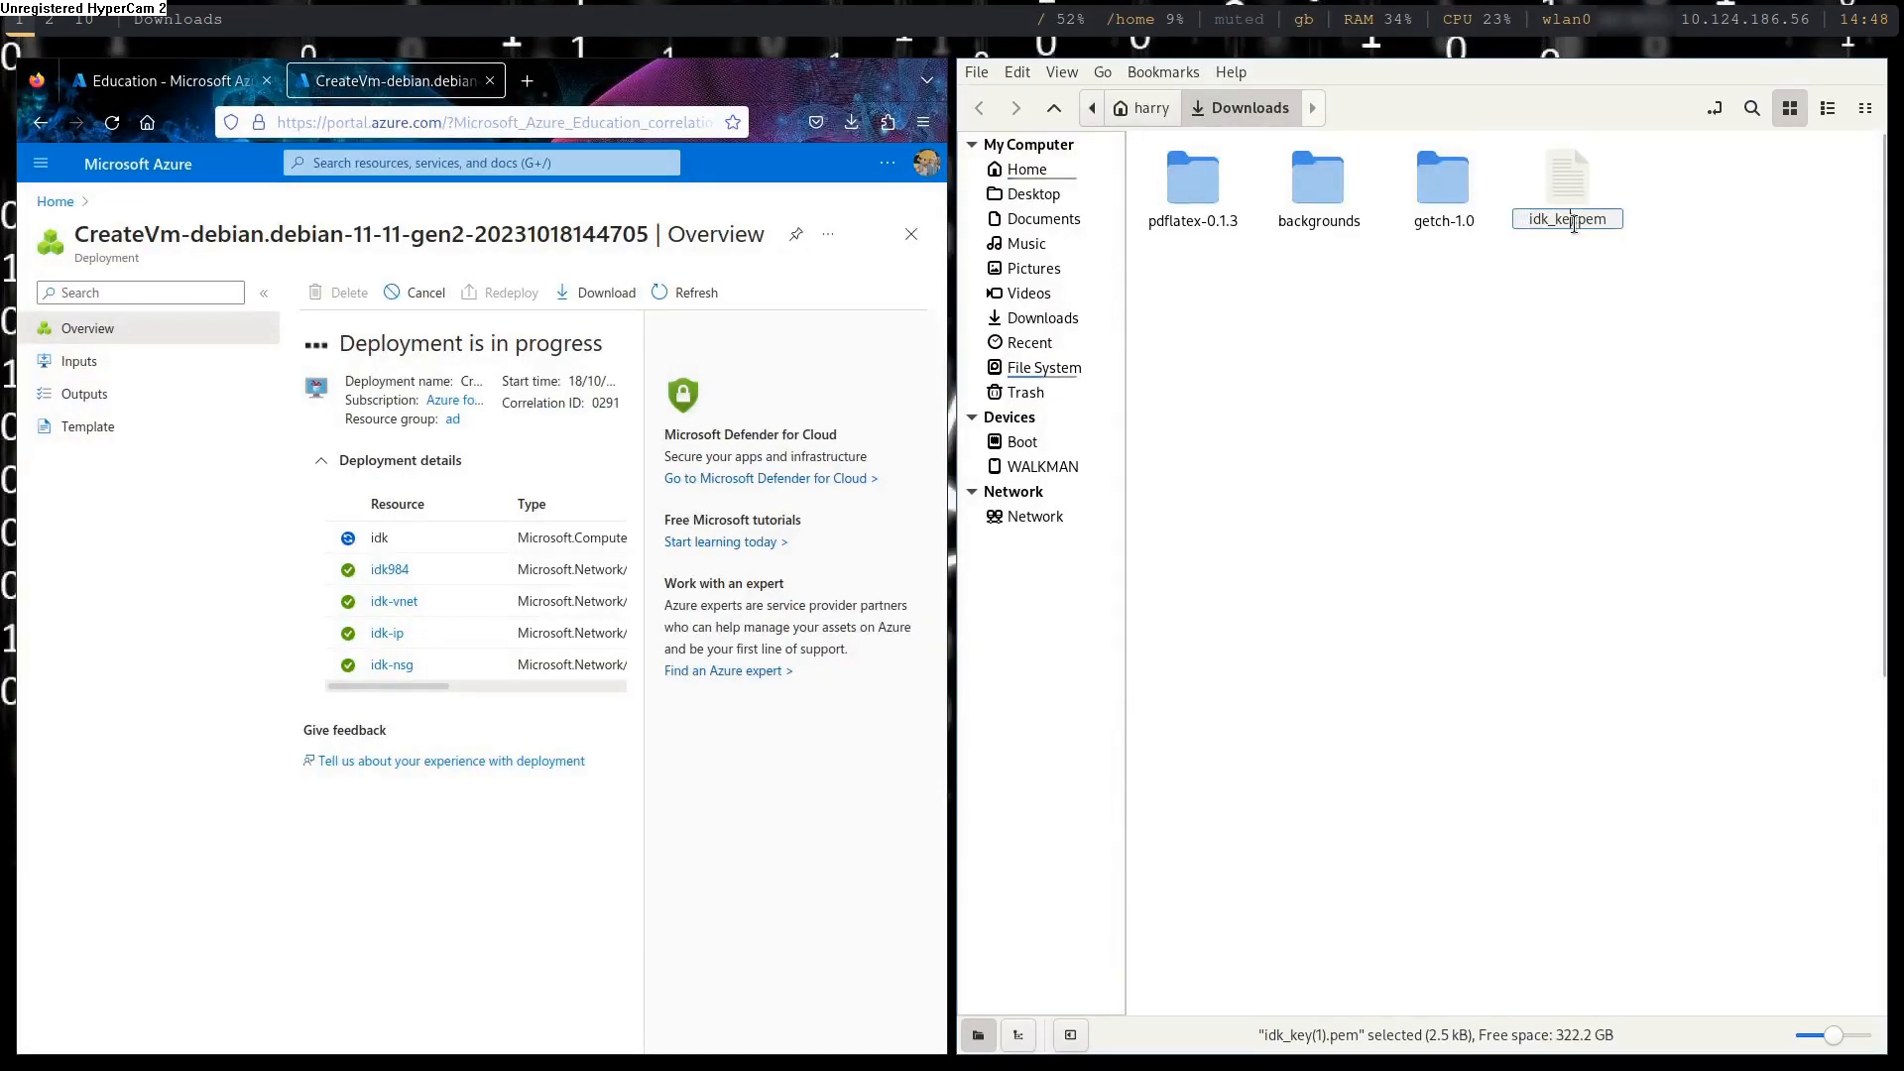
key(Return)
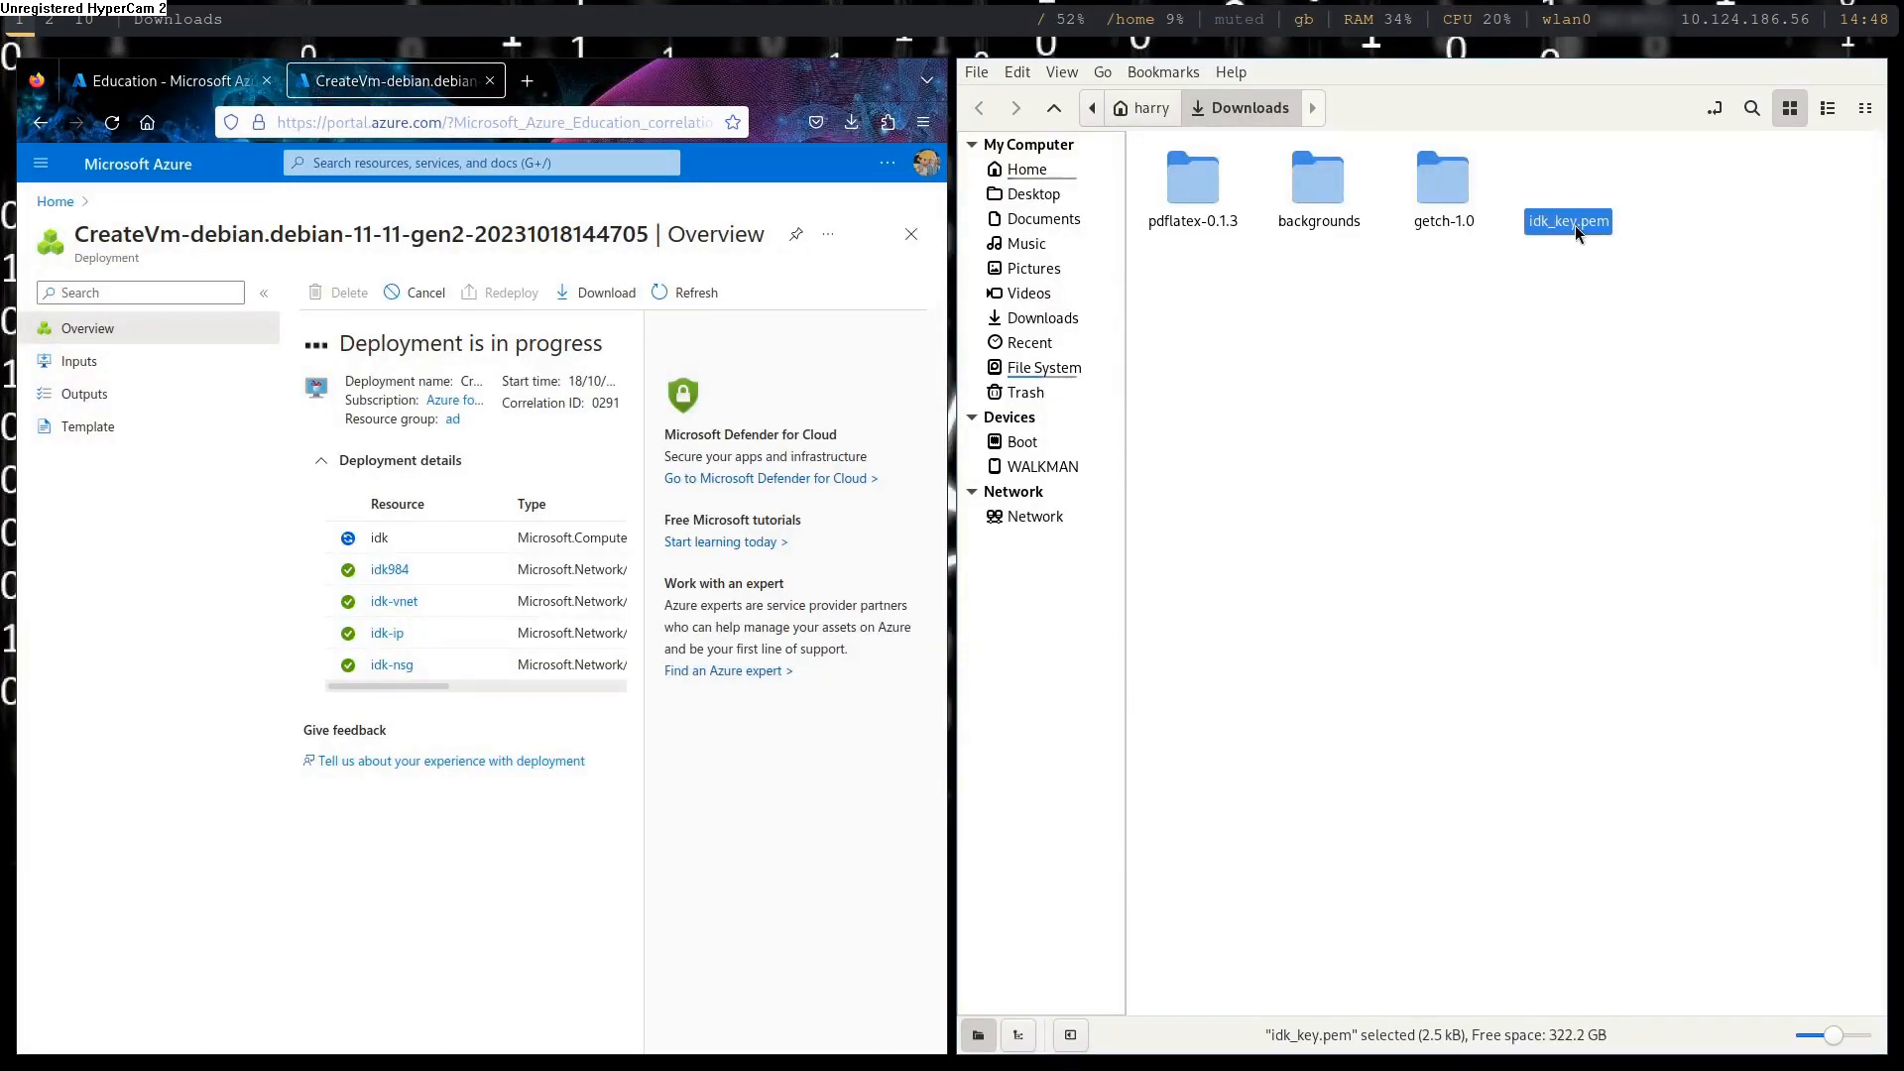
Move idk_key.pem into the home directory's .ssh folder, replacing the existing file, and open a terminal
key(ctrl+x)
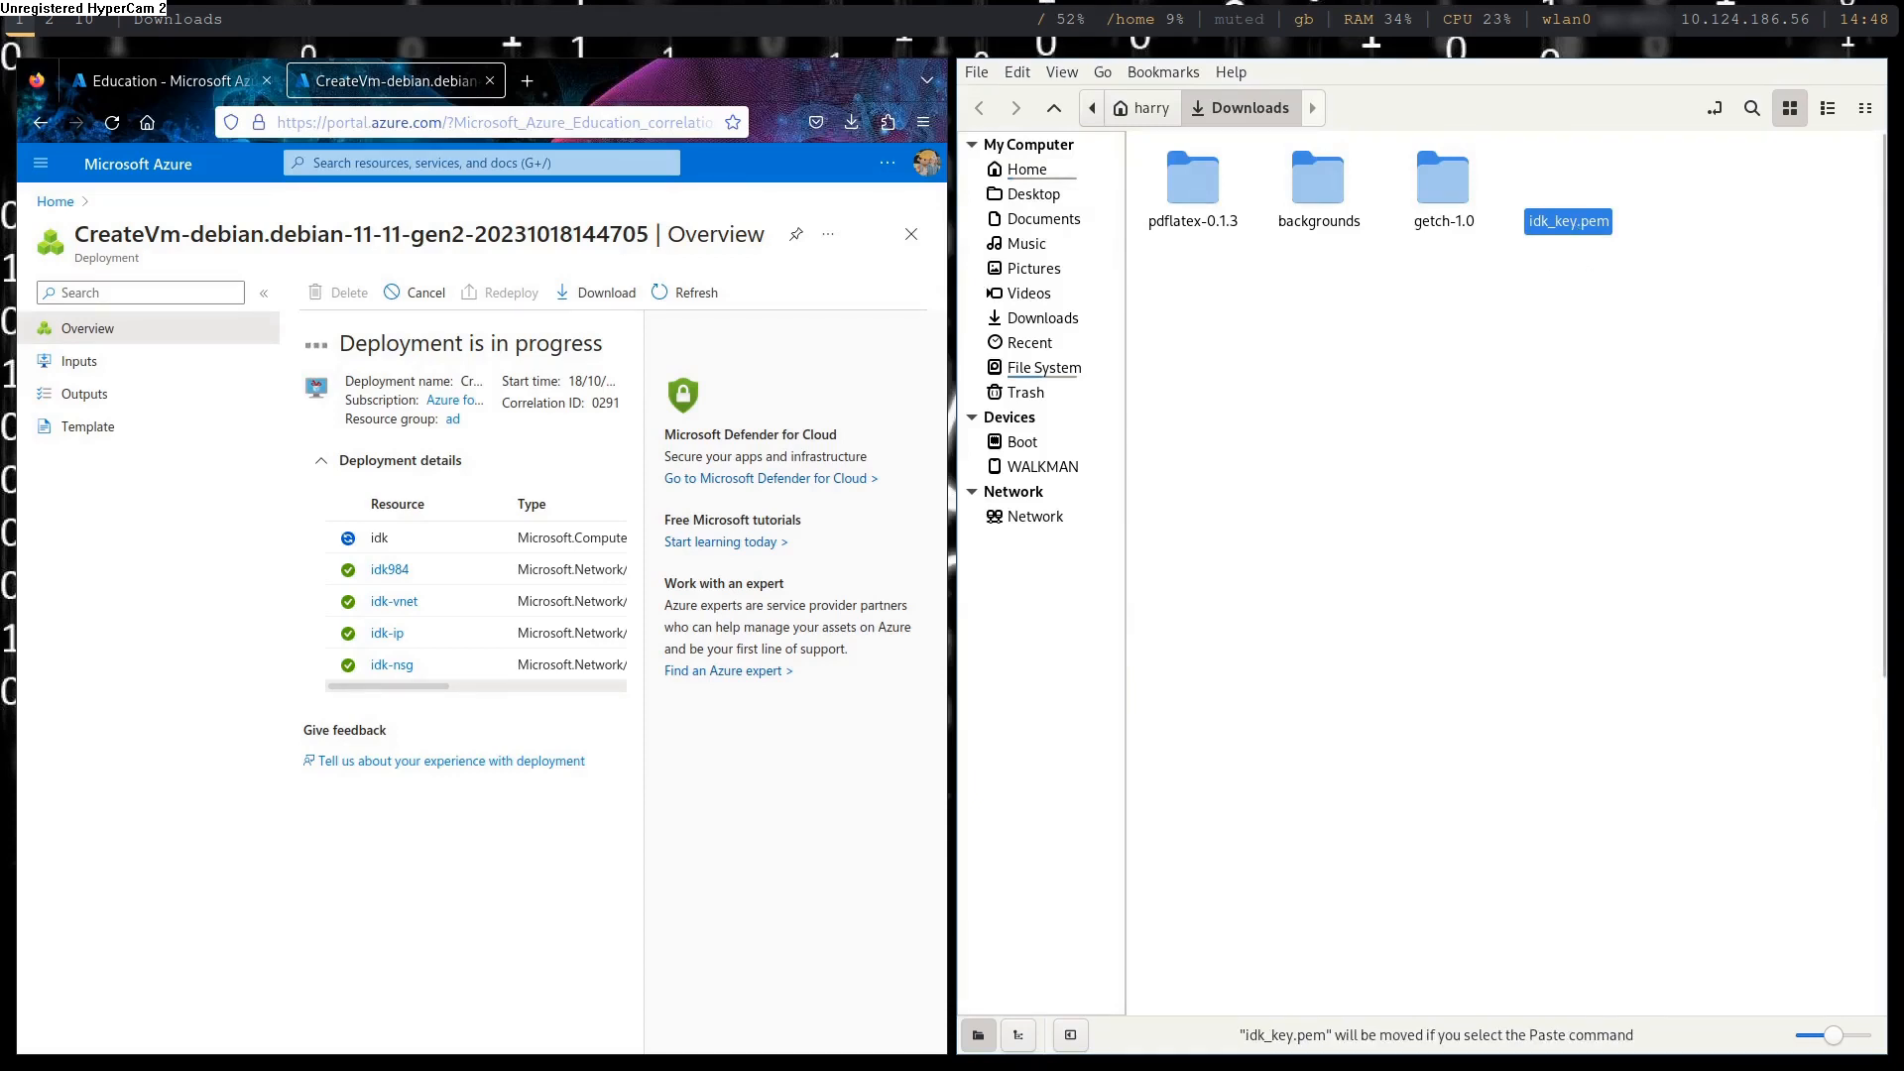
click(1144, 107)
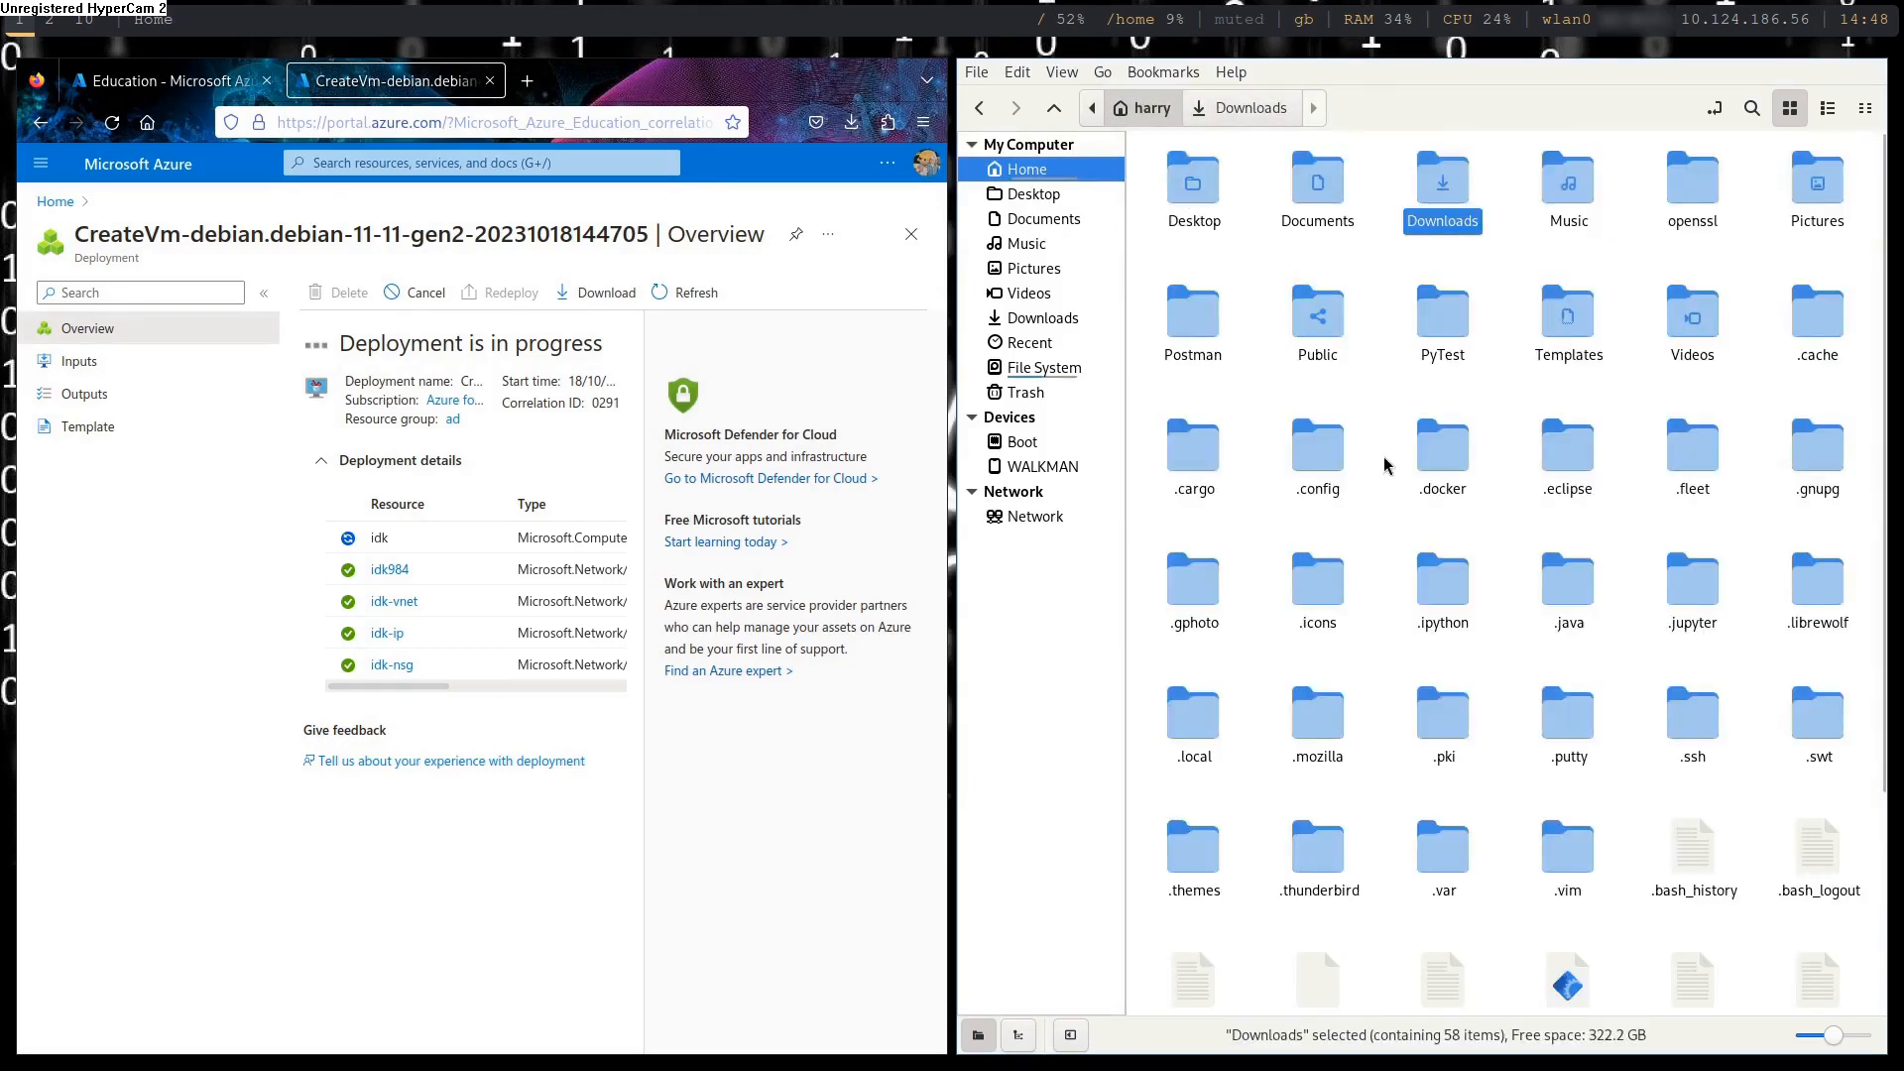
text(.ssh)
key(Return)
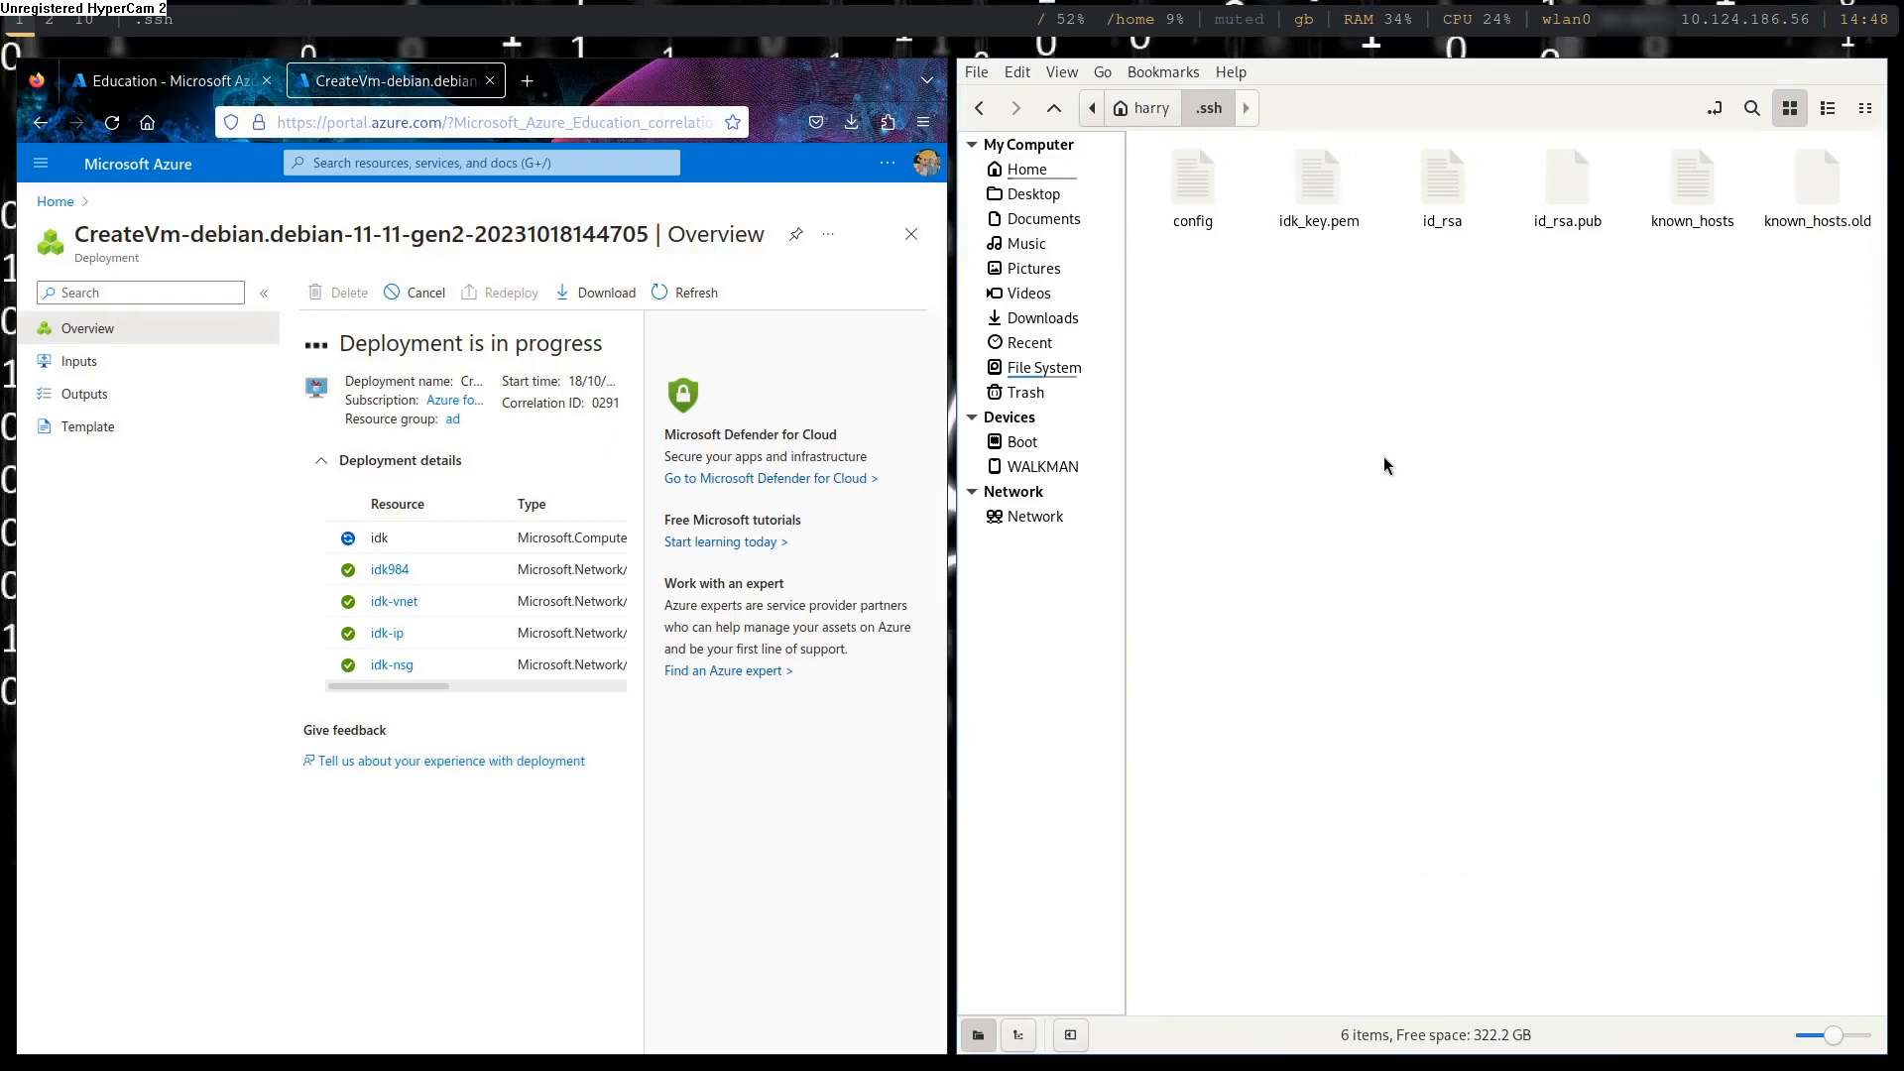
key(ctrl+v)
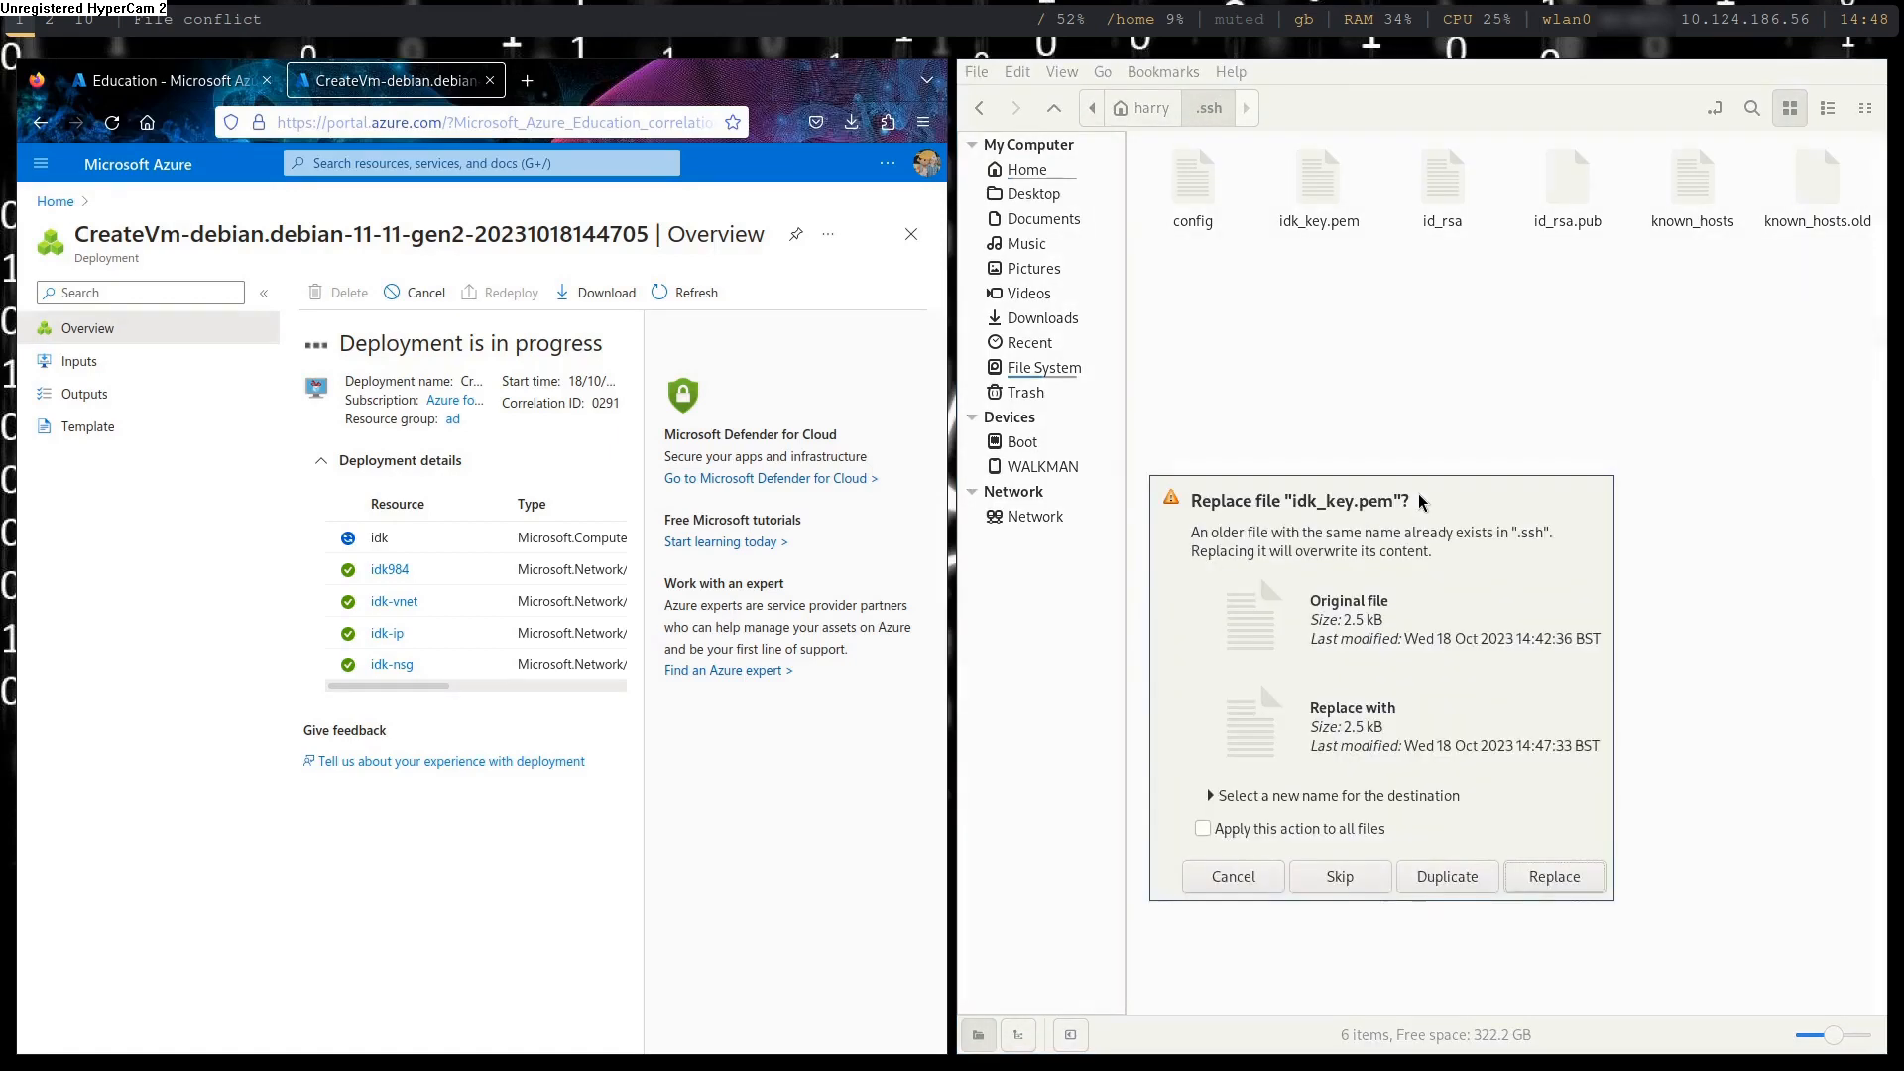
click(1572, 885)
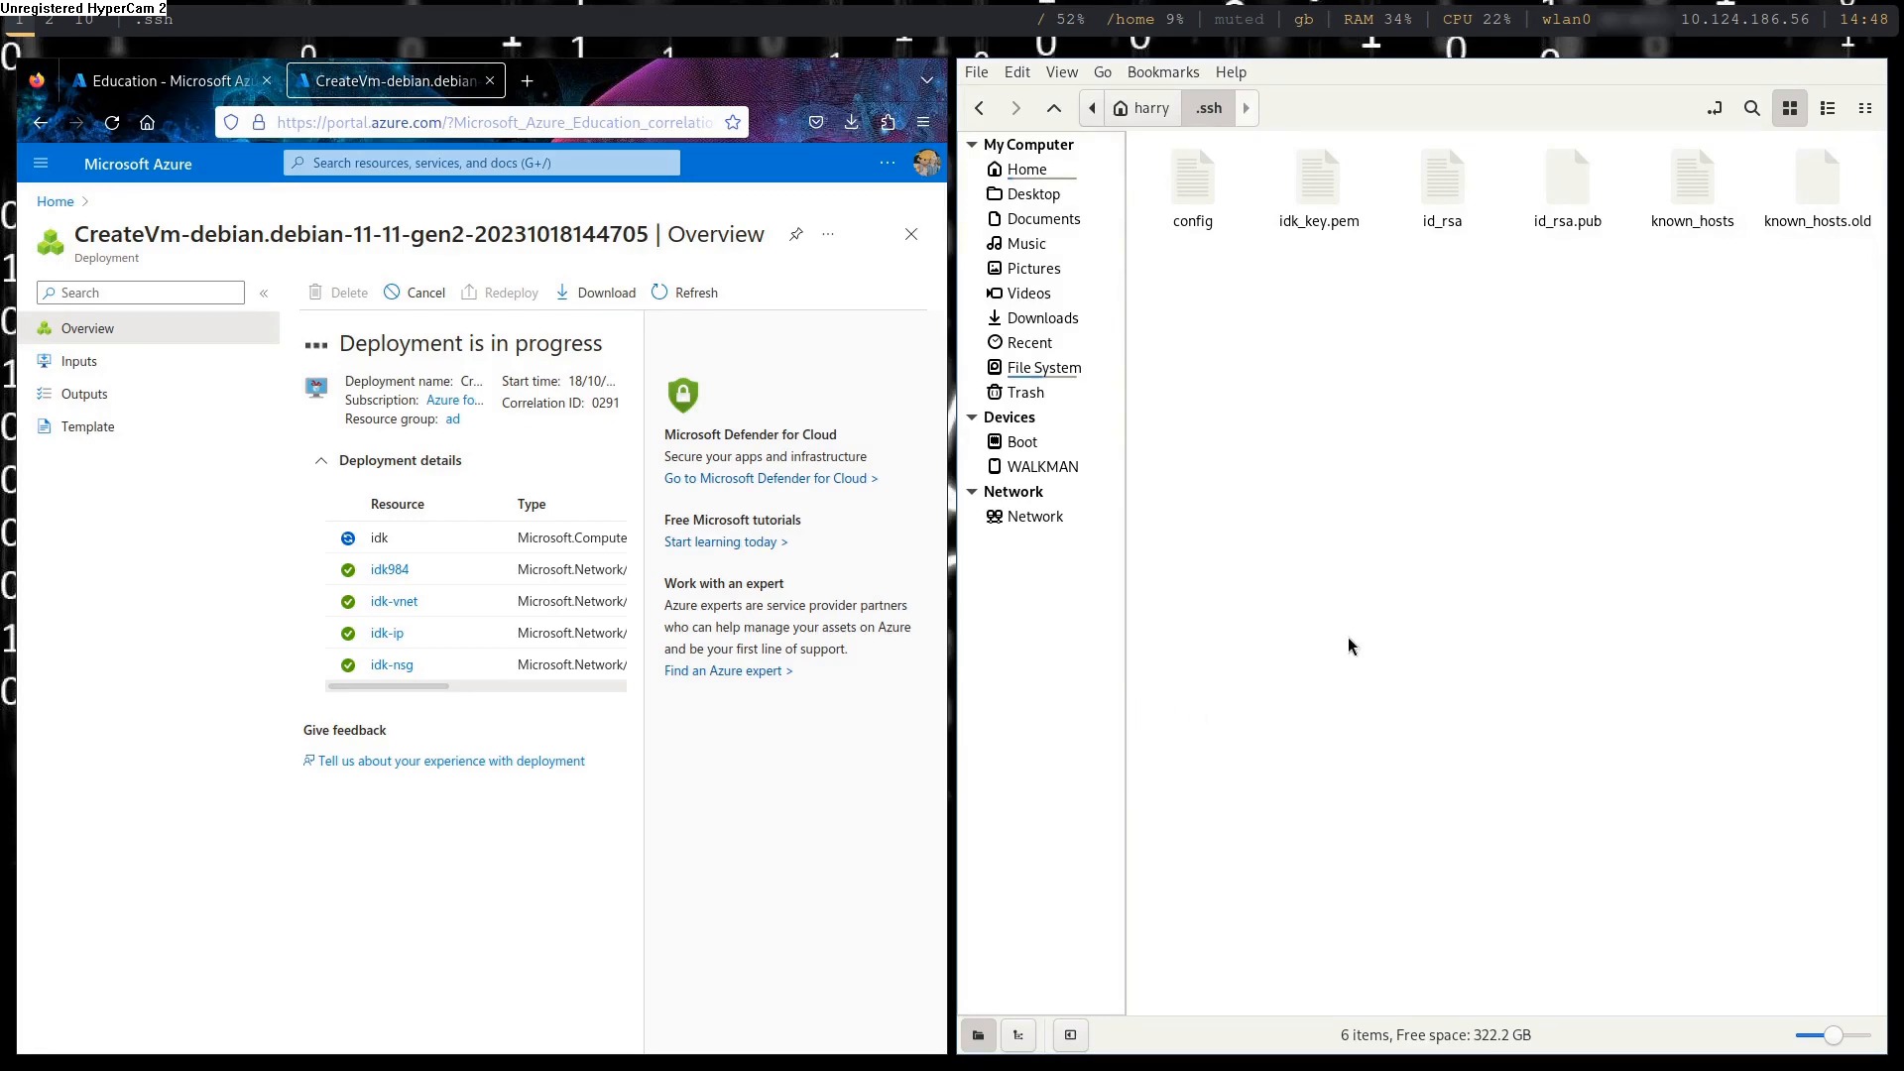
key(super+Return)
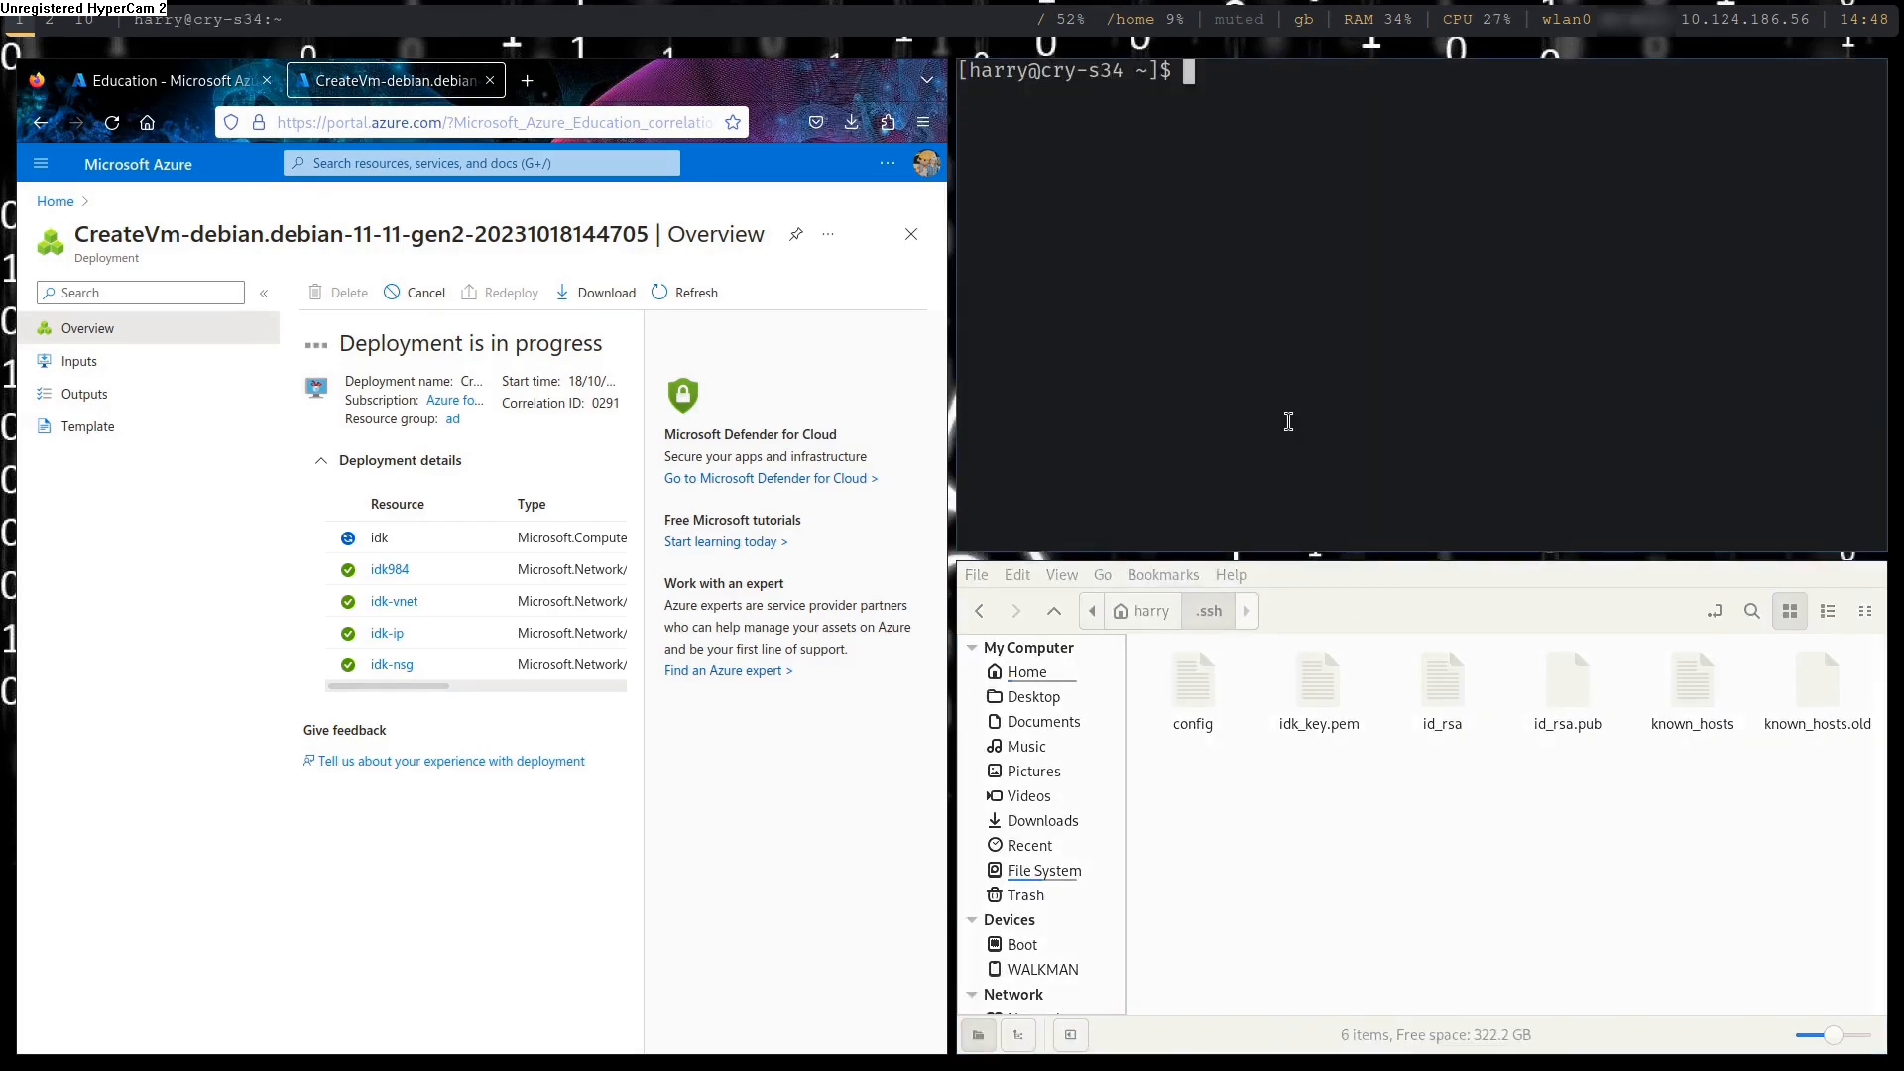
Return to the Azure portal in full screen, open the idk_key SSH key in resource group ad and copy its public key
key(super+f)
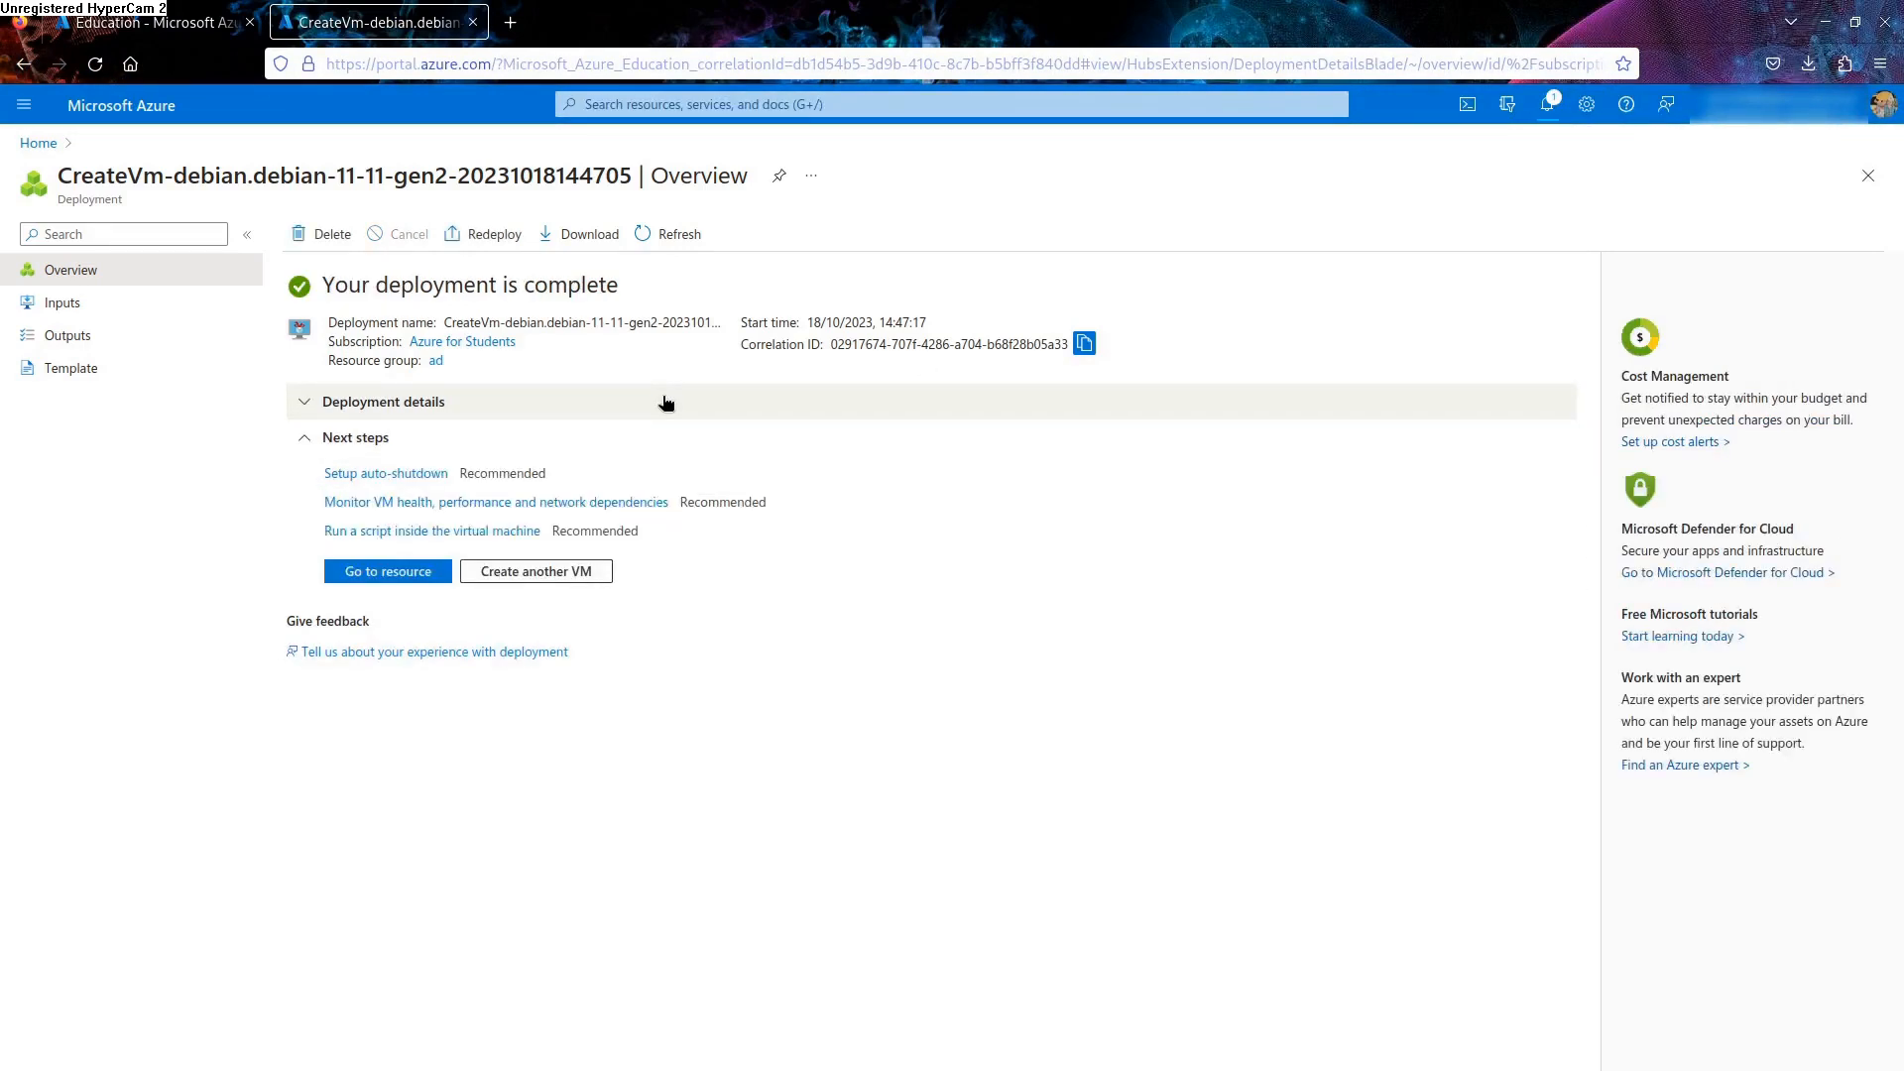
click(162, 24)
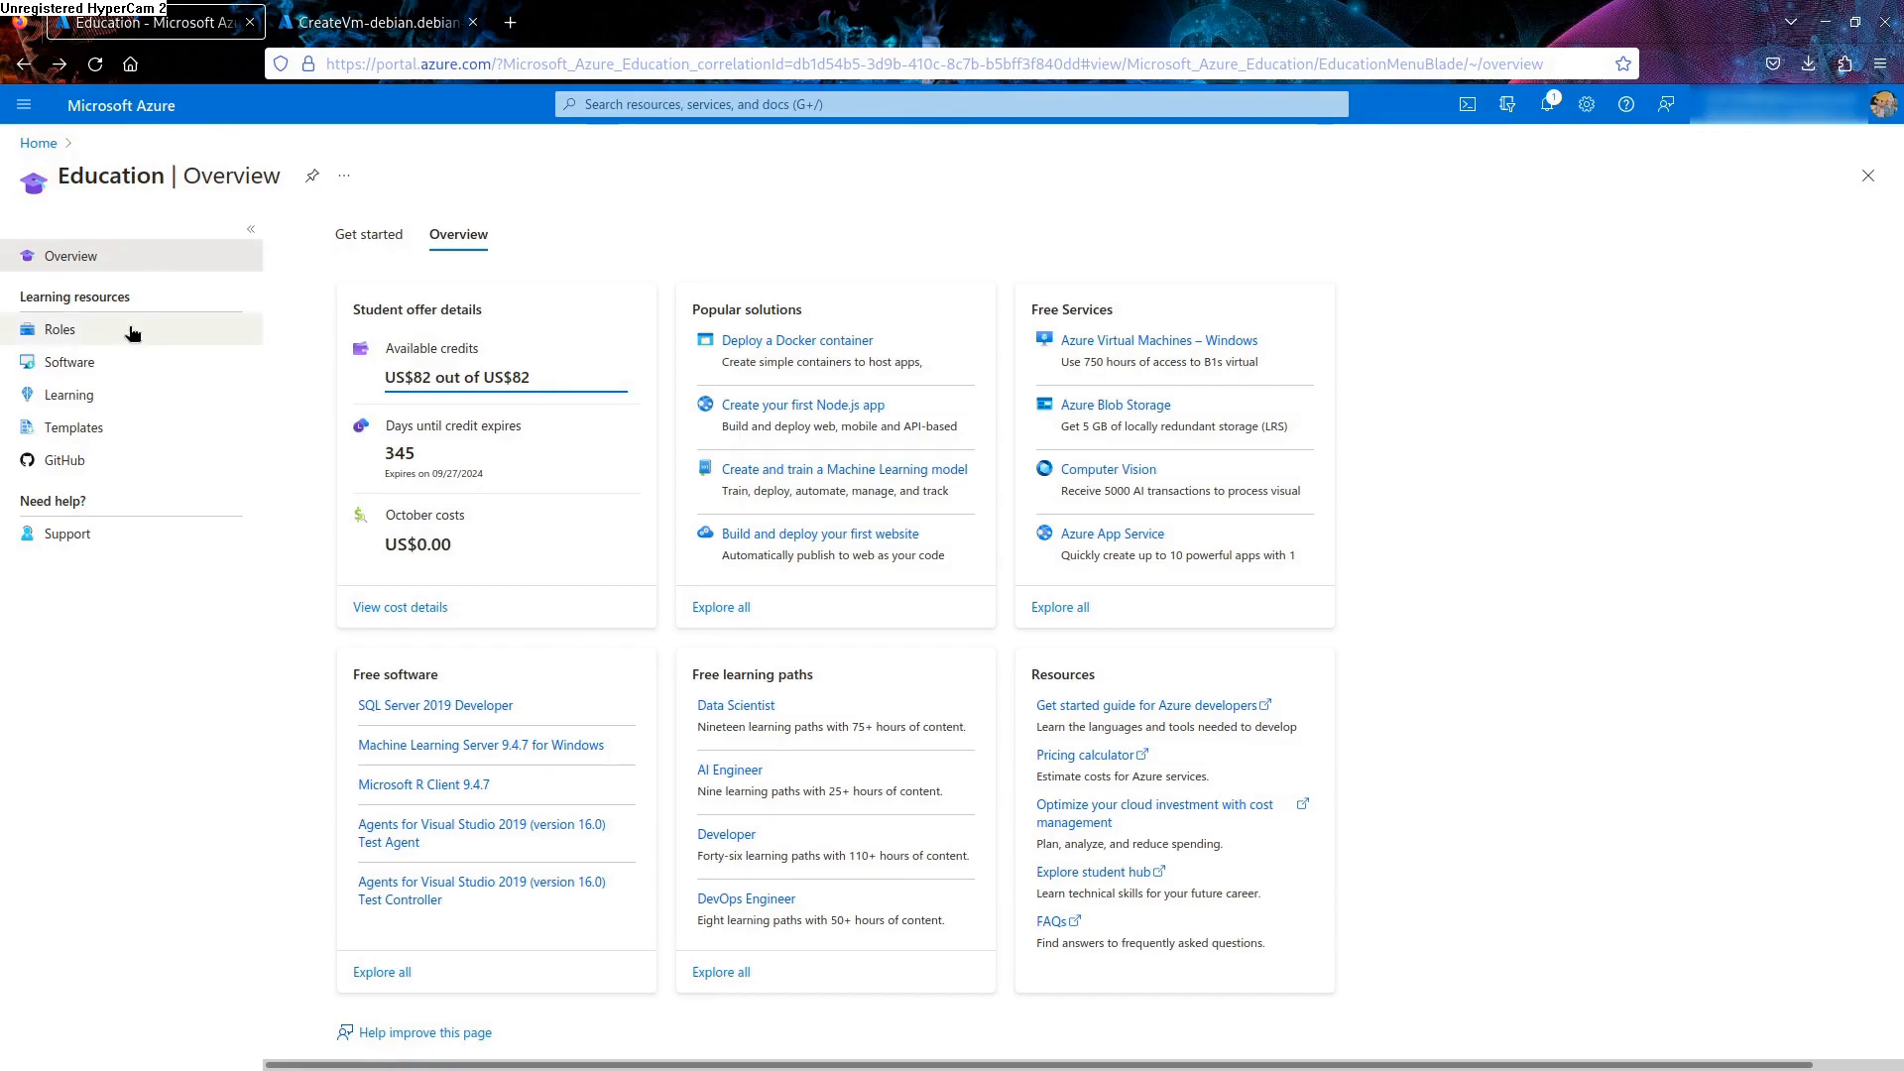
click(38, 142)
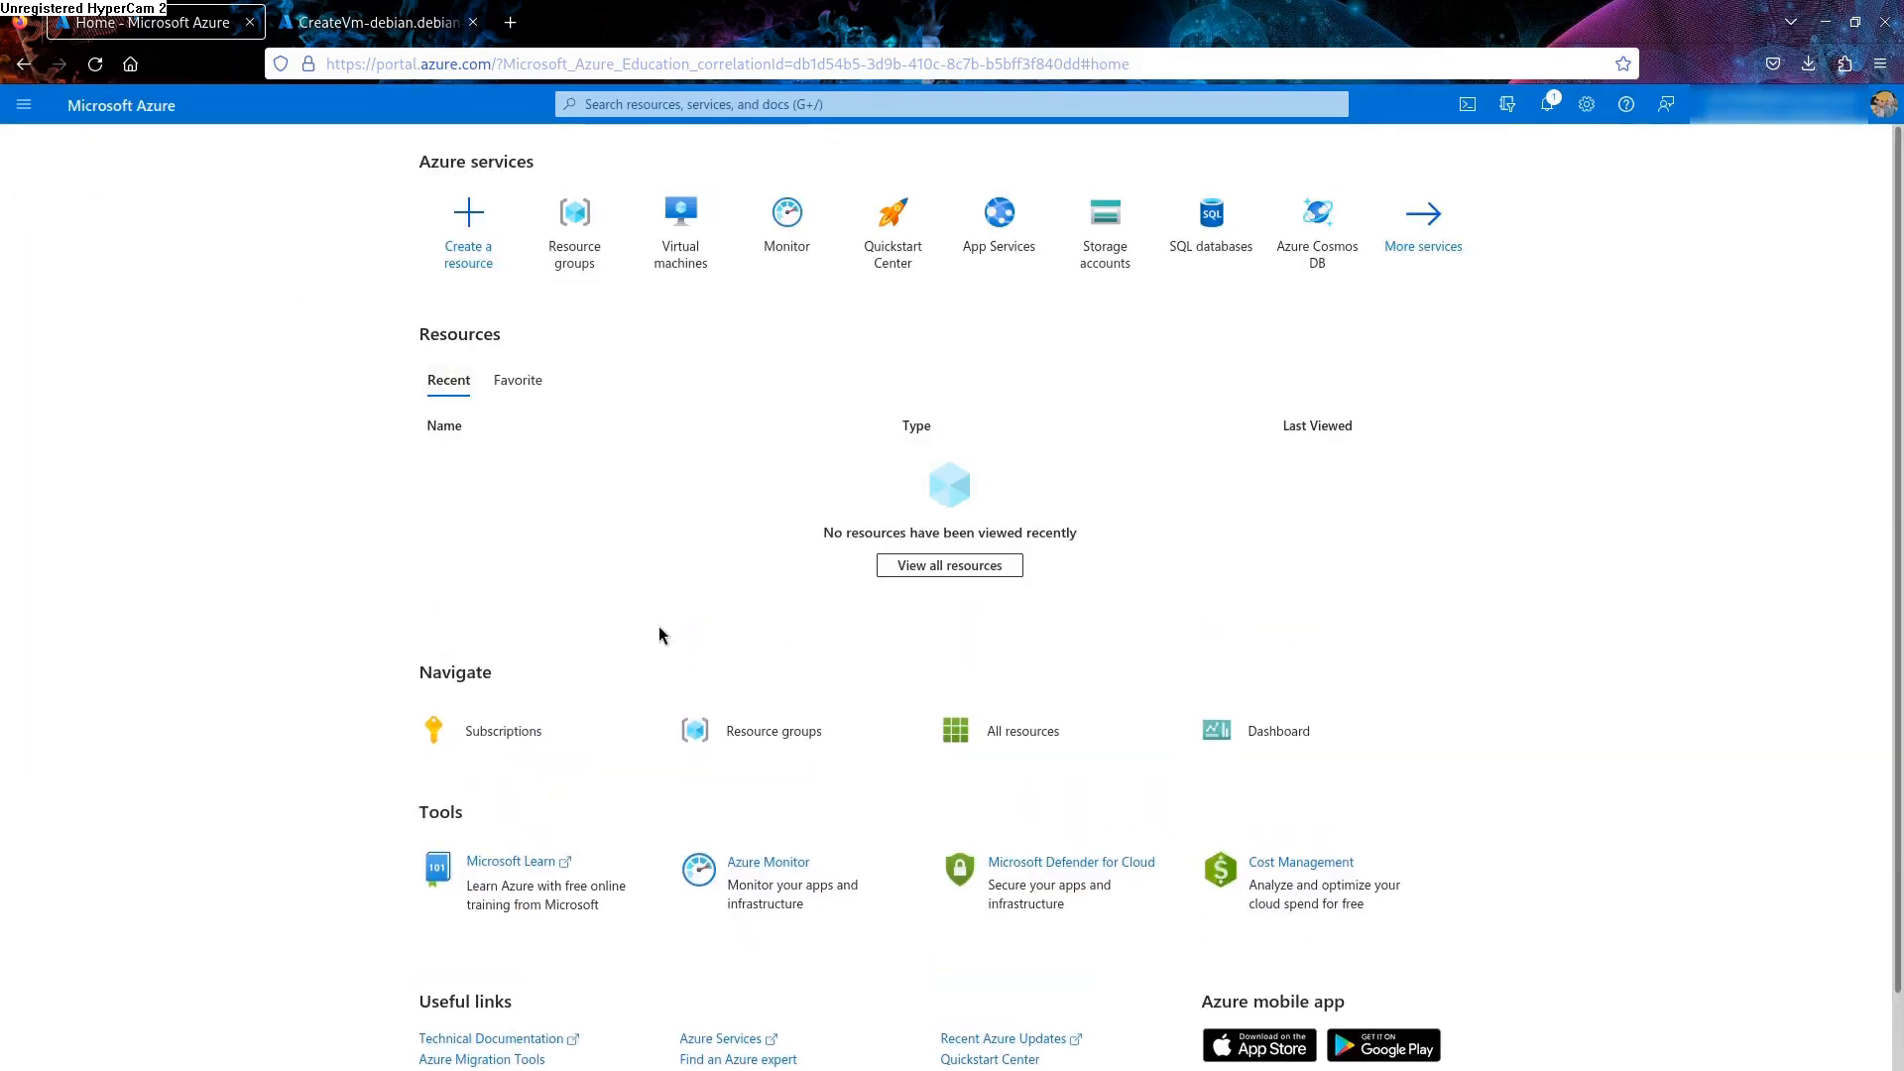
click(767, 732)
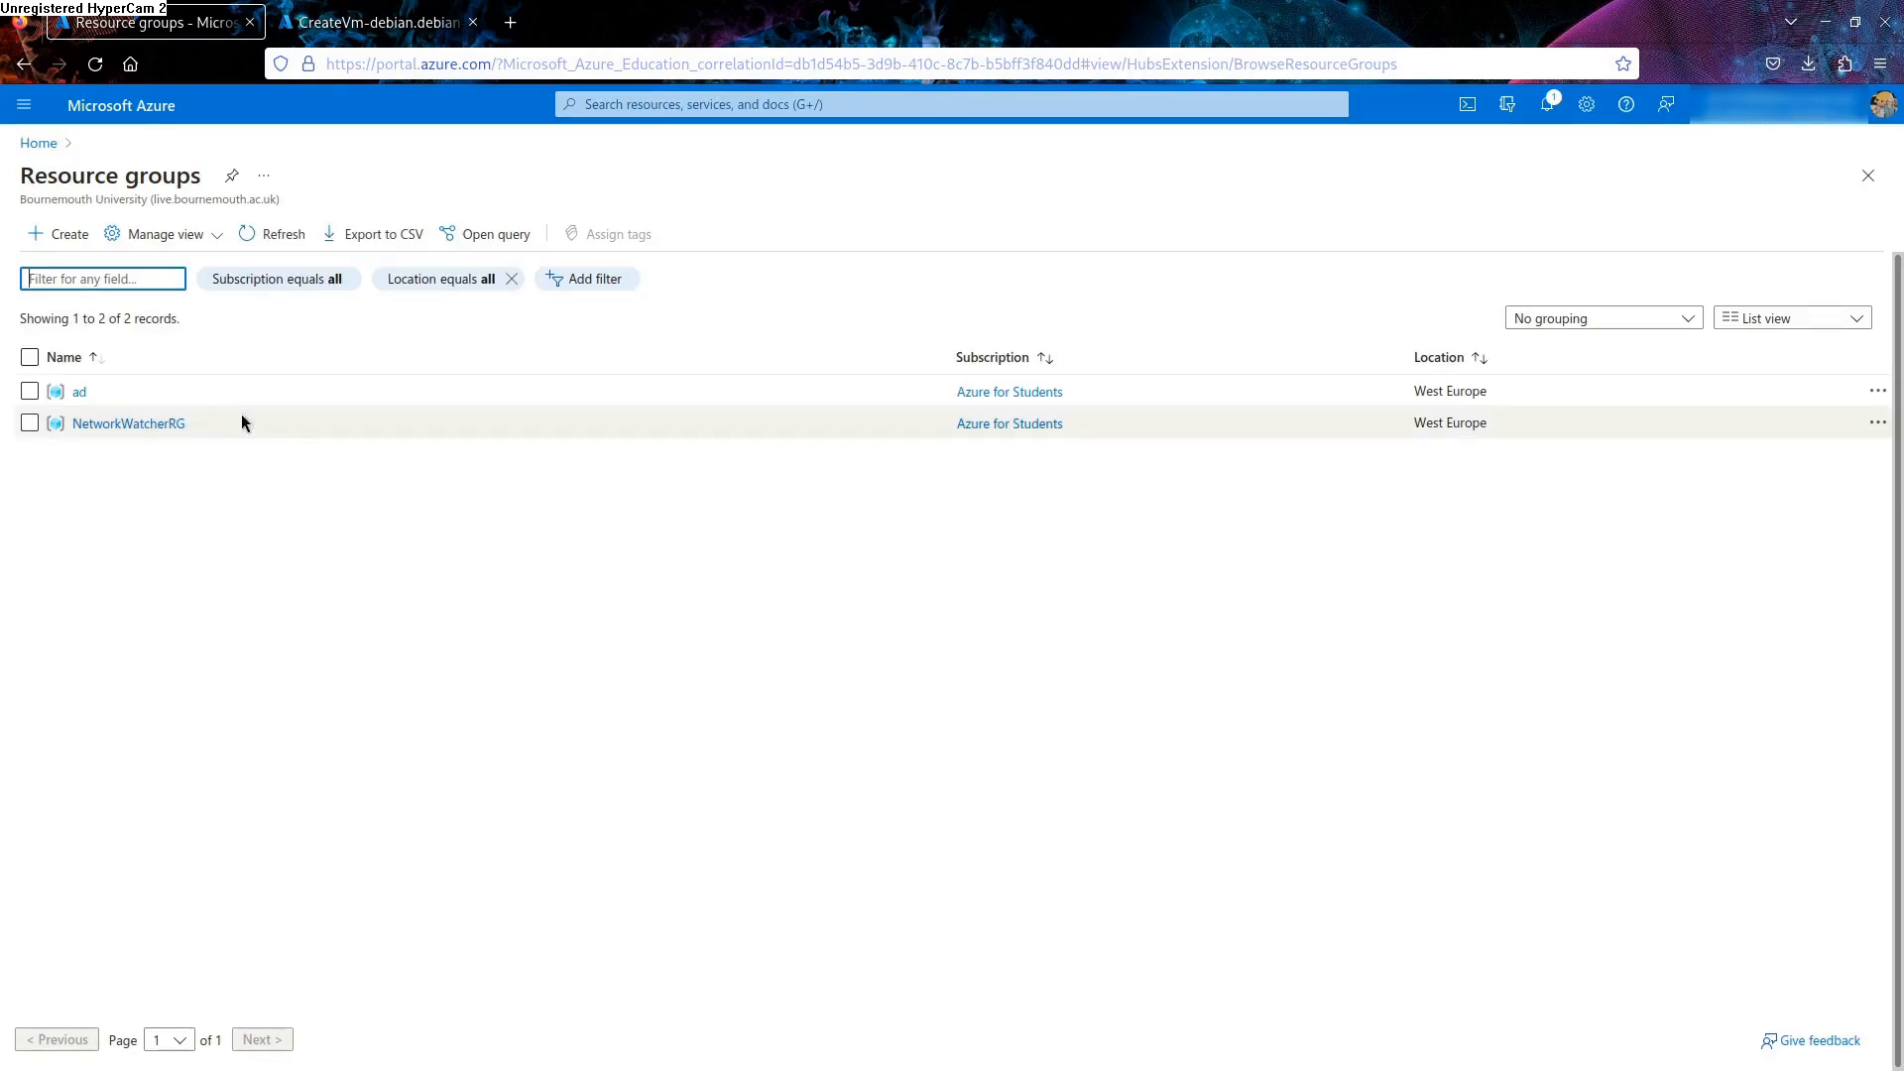
click(72, 392)
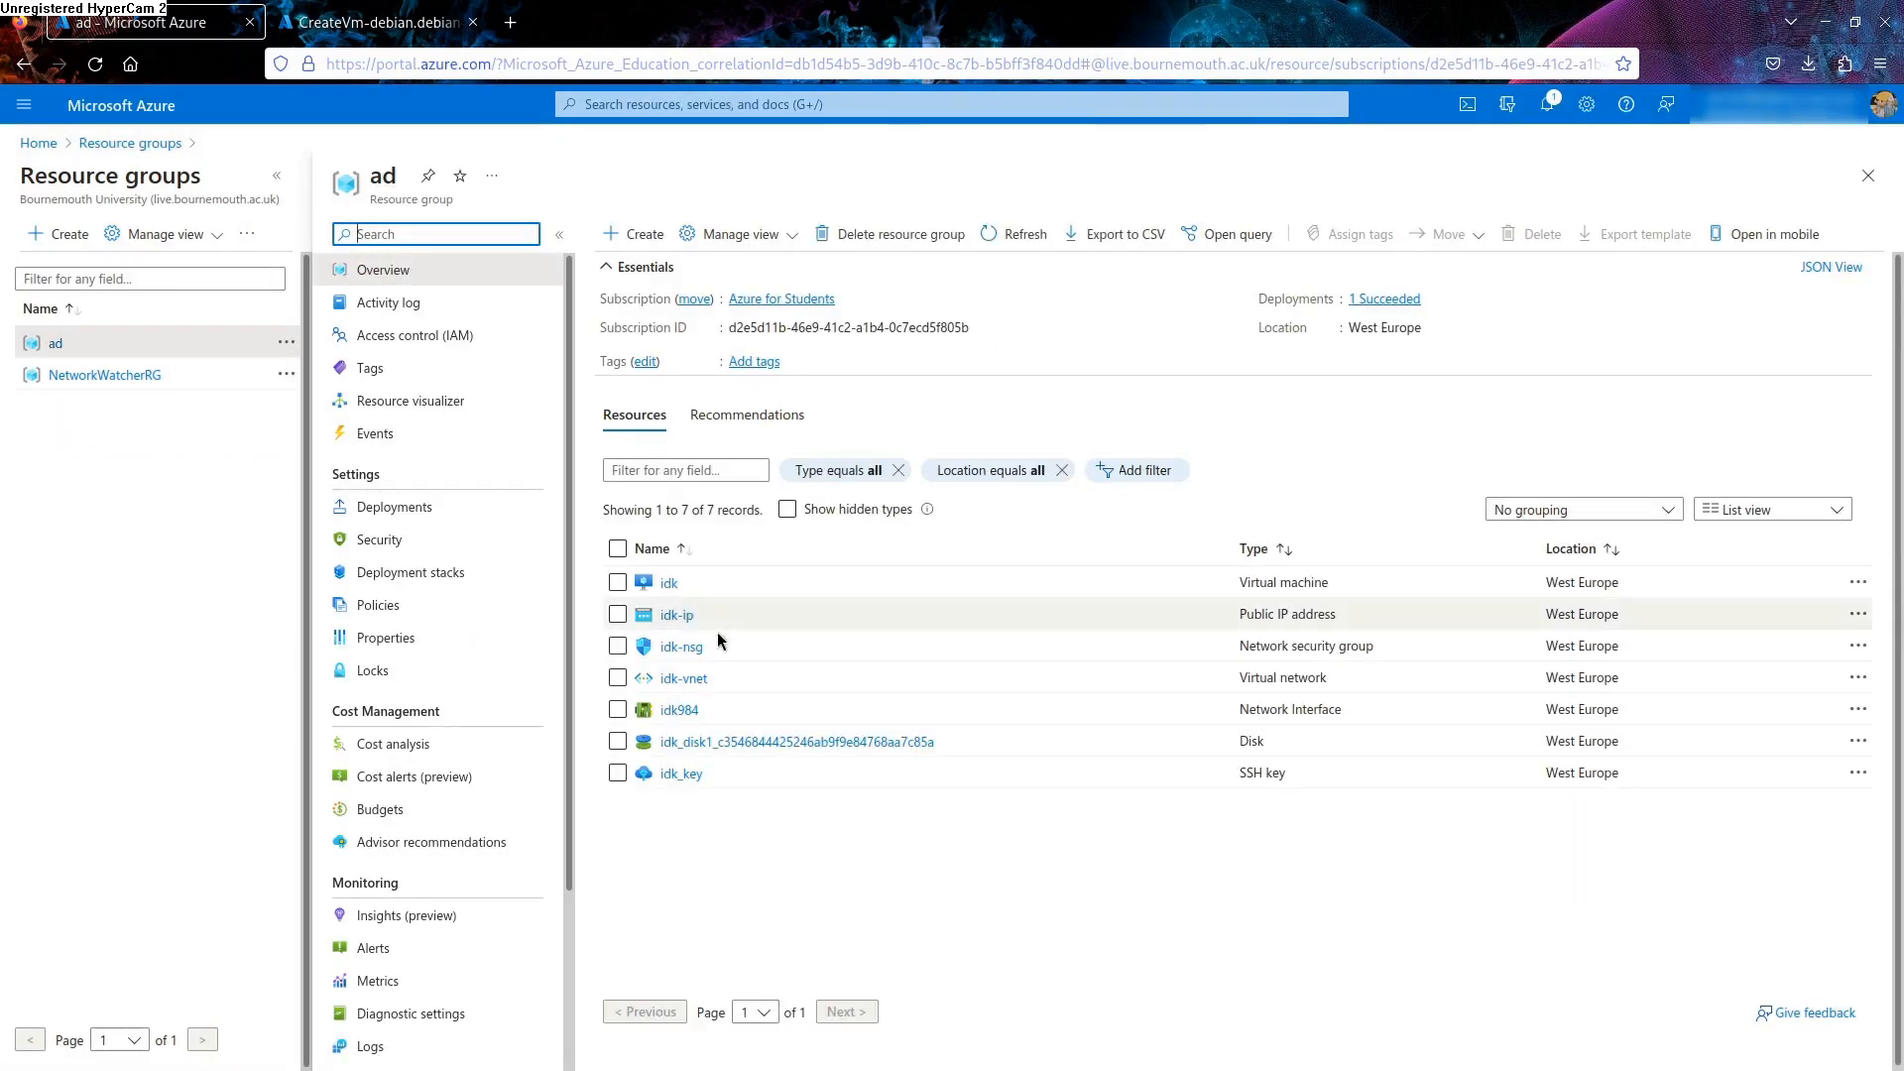
click(683, 775)
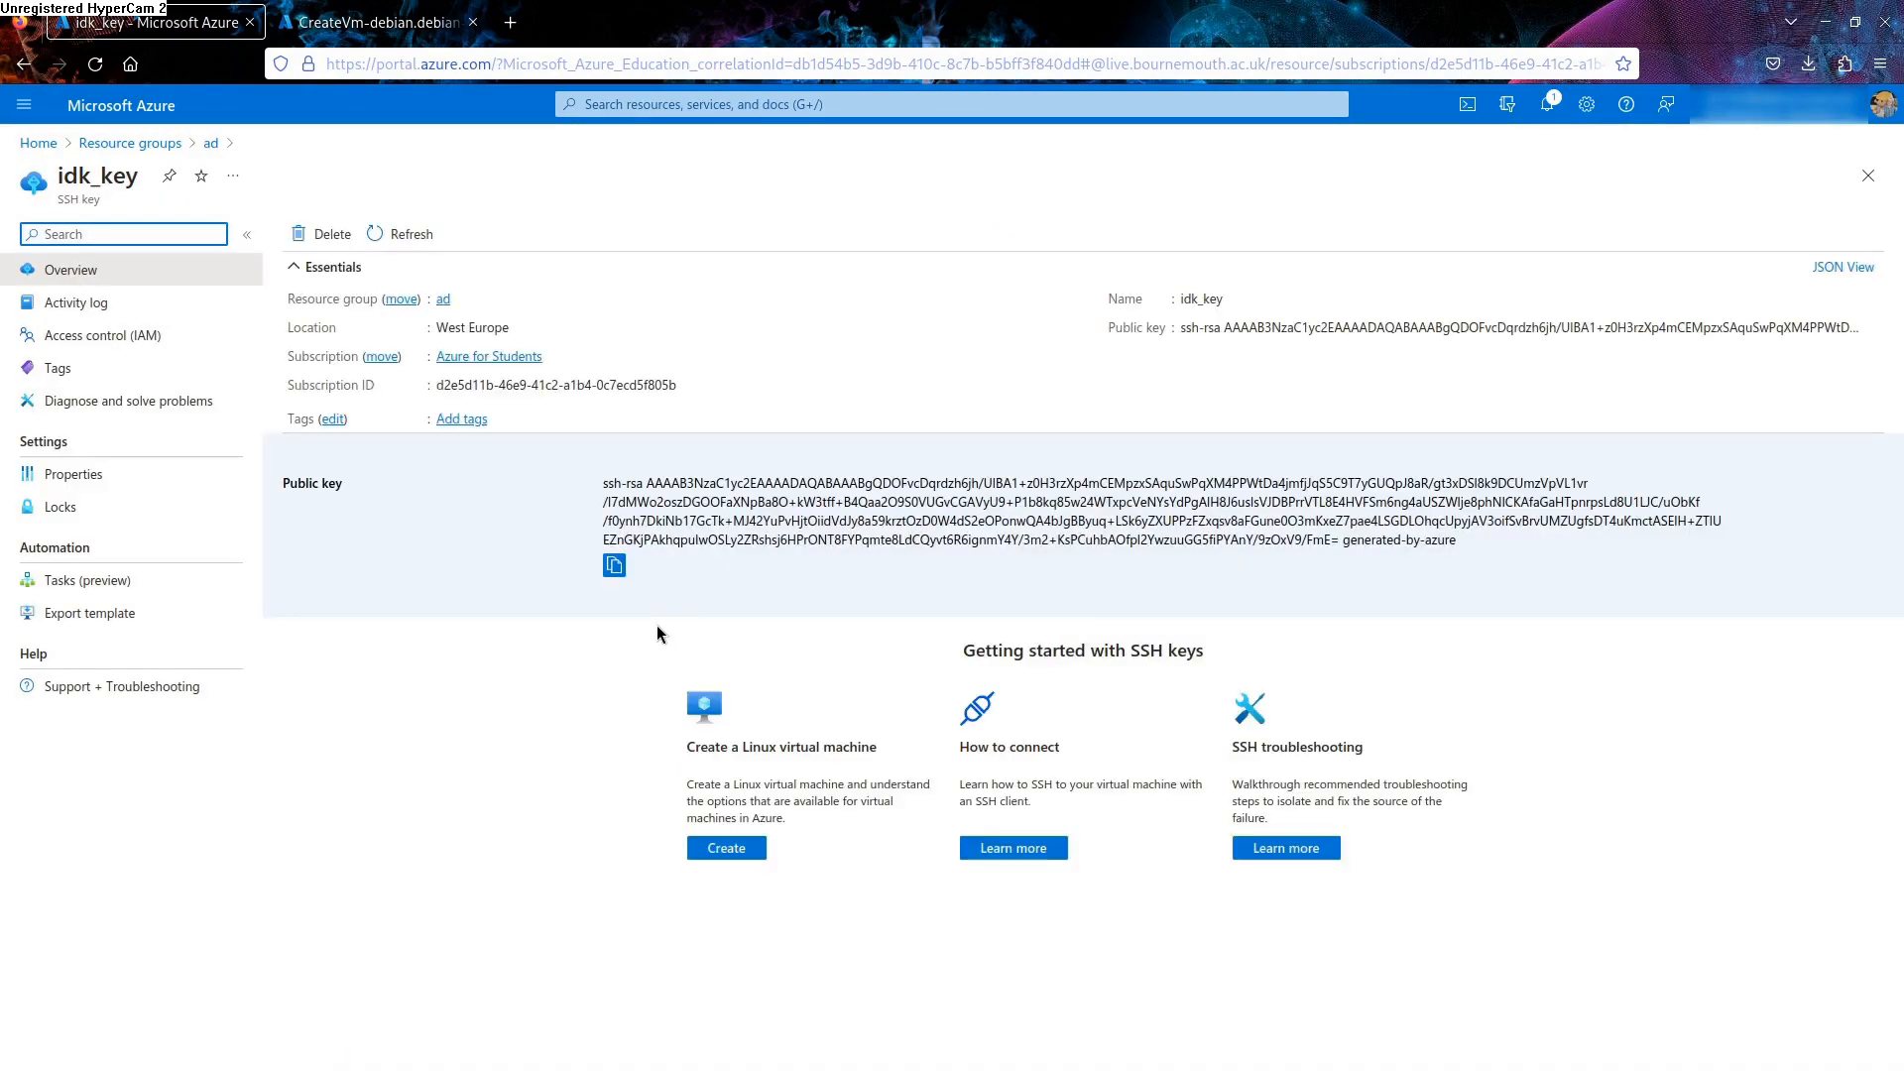
click(614, 566)
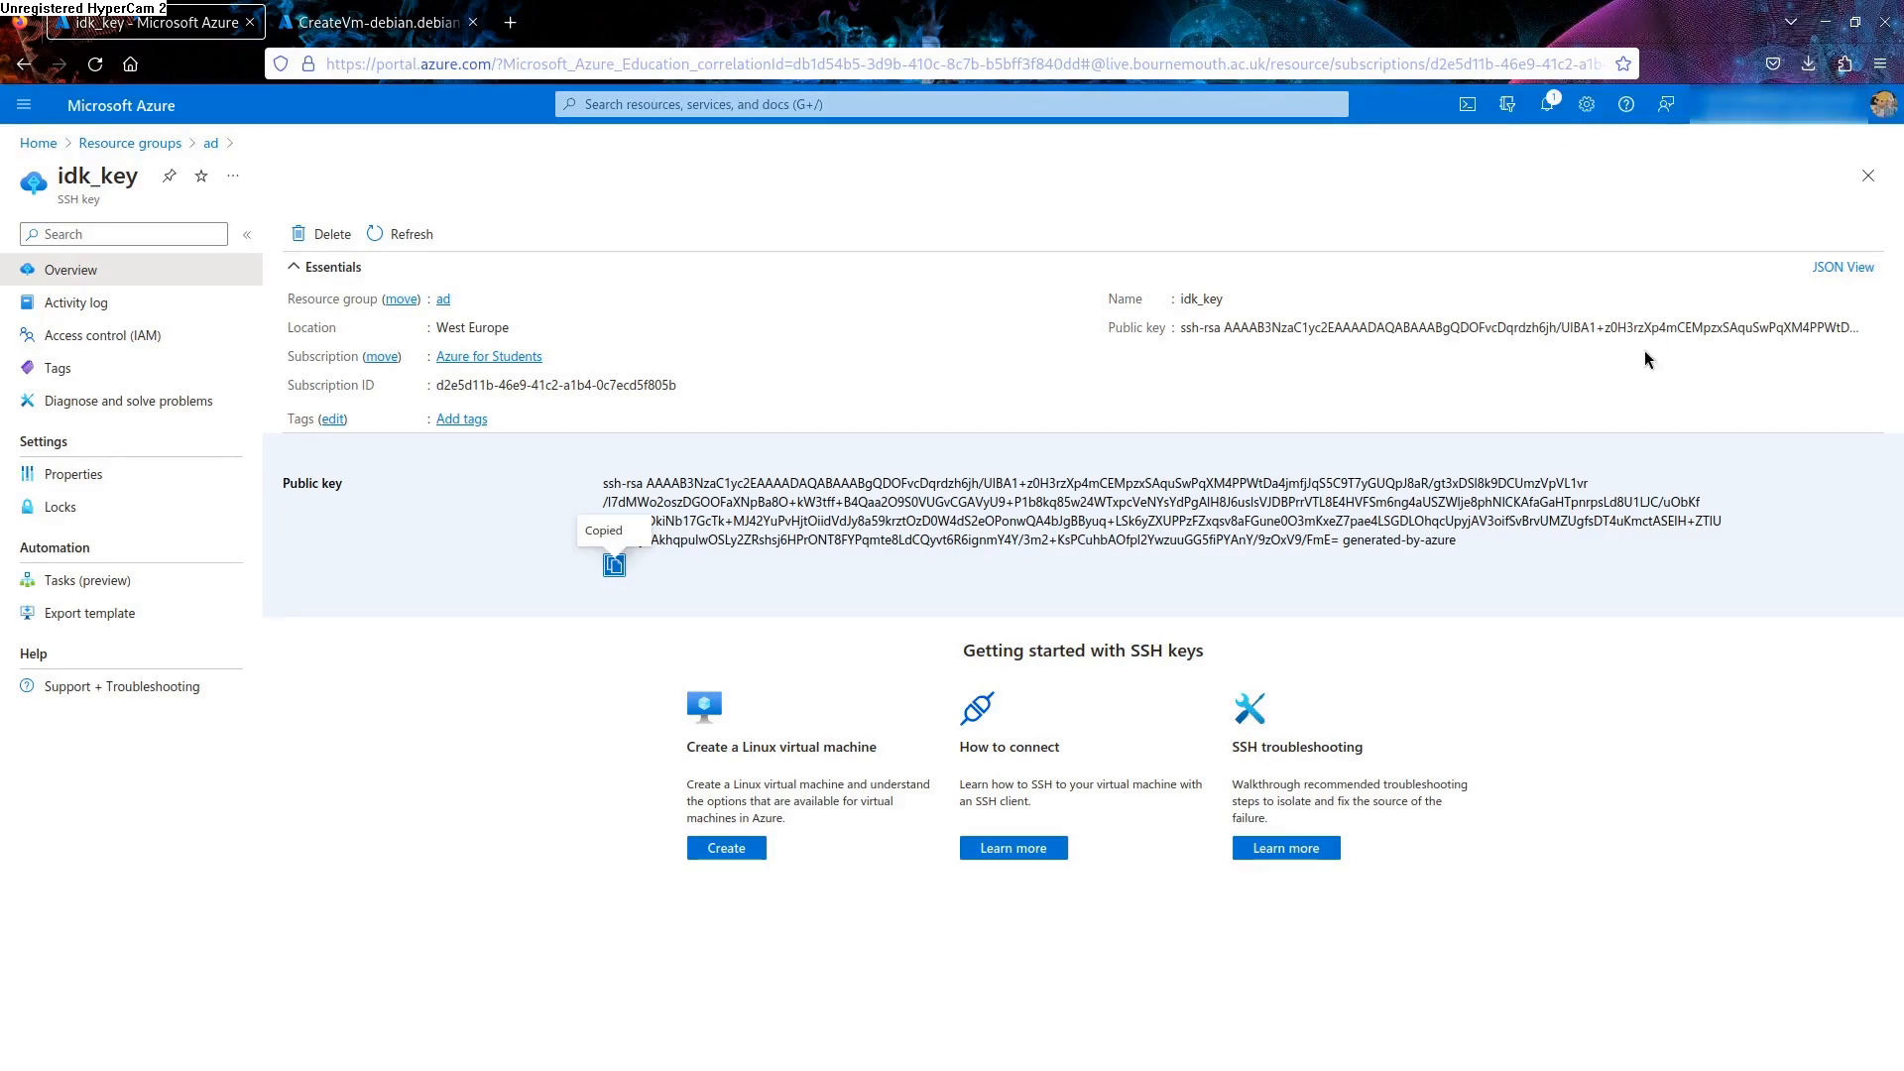
Leave the full-screen portal and create an empty document named idk_key.pib in the .ssh folder
key(super+f)
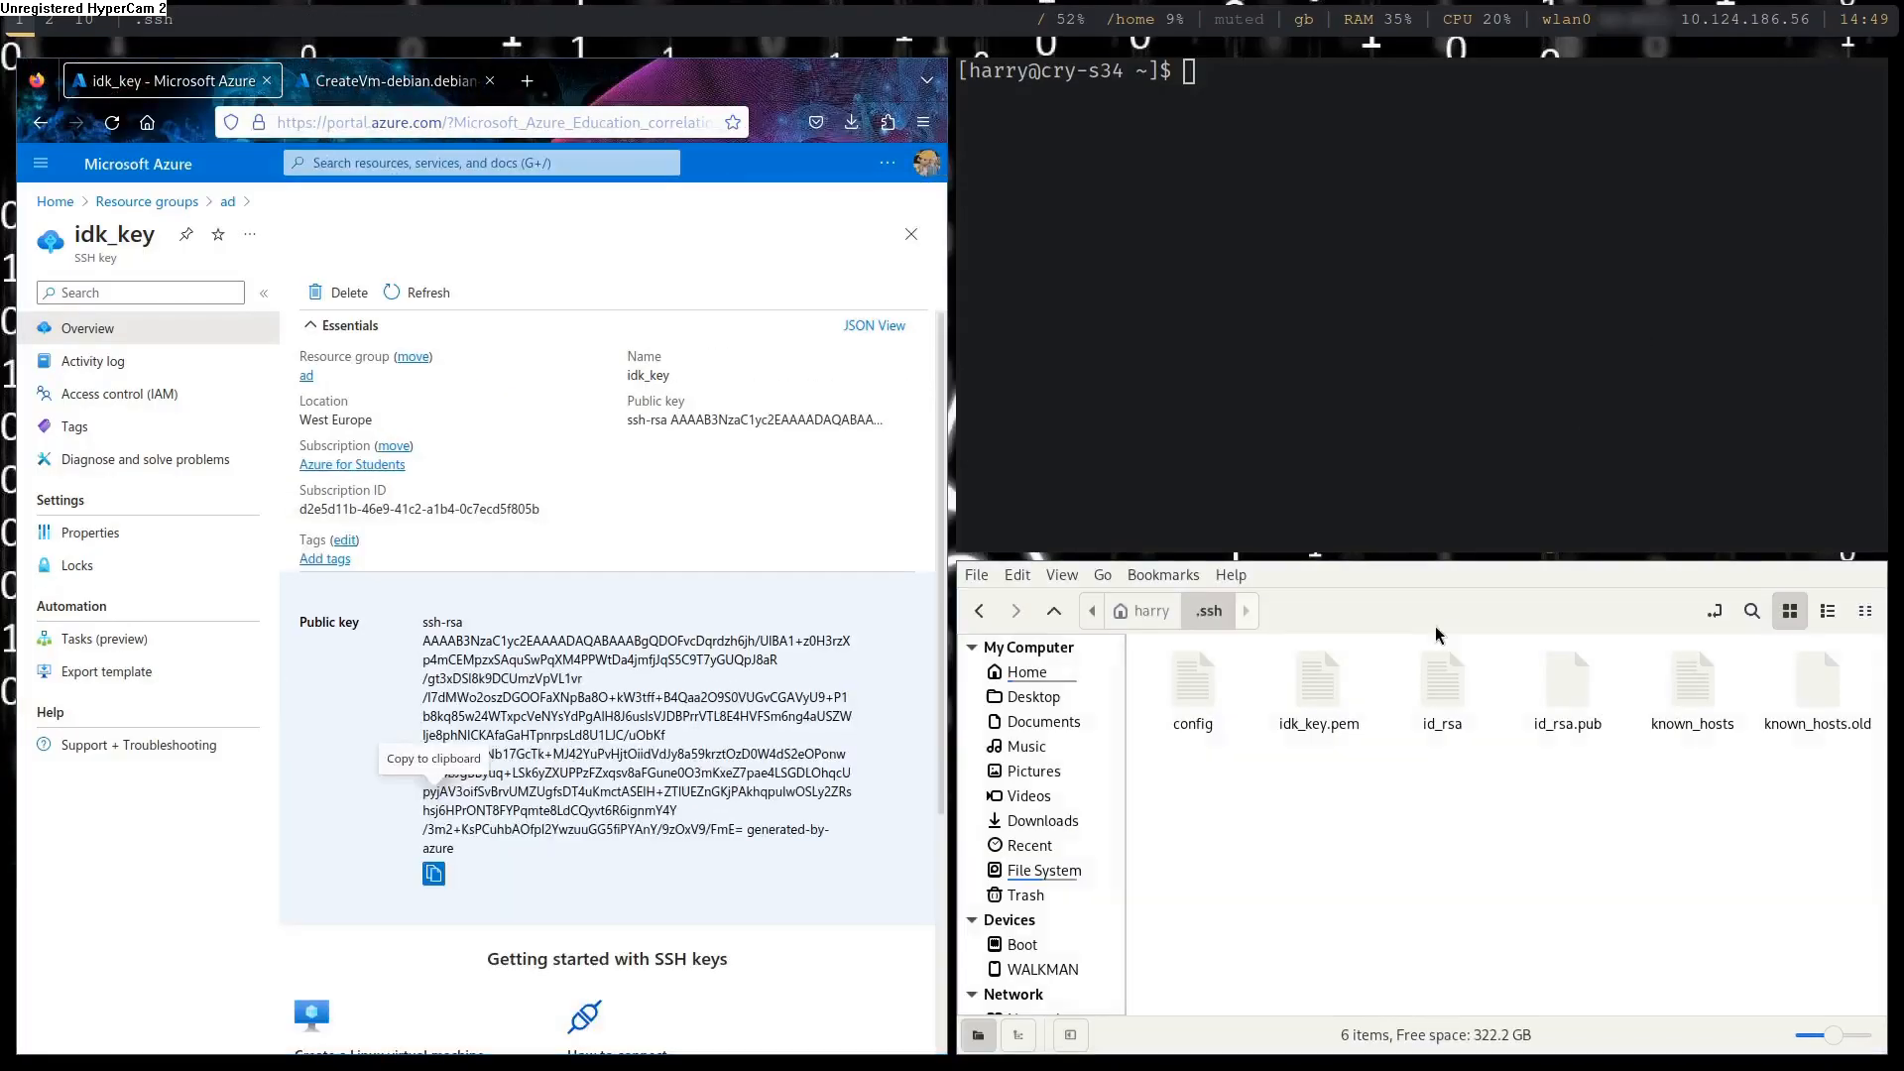
right_click(1346, 838)
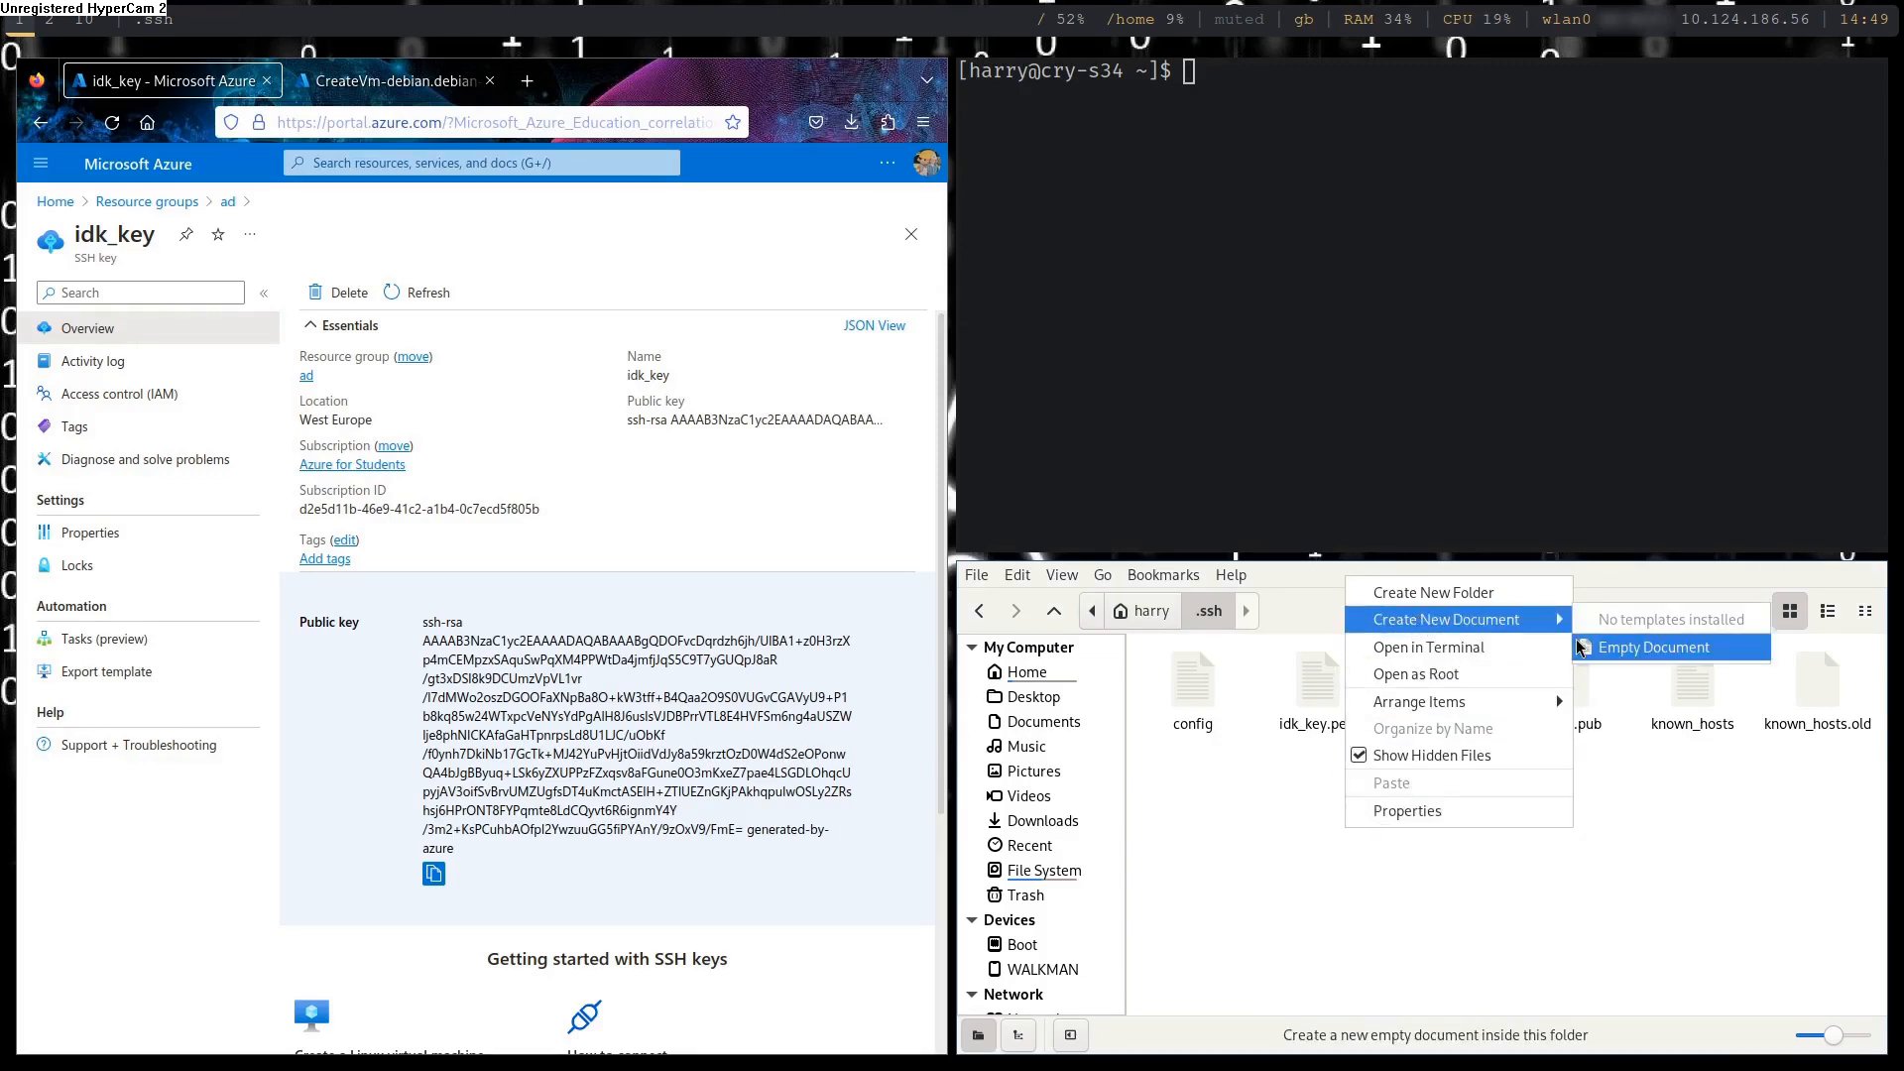
click(1636, 652)
text(idk)
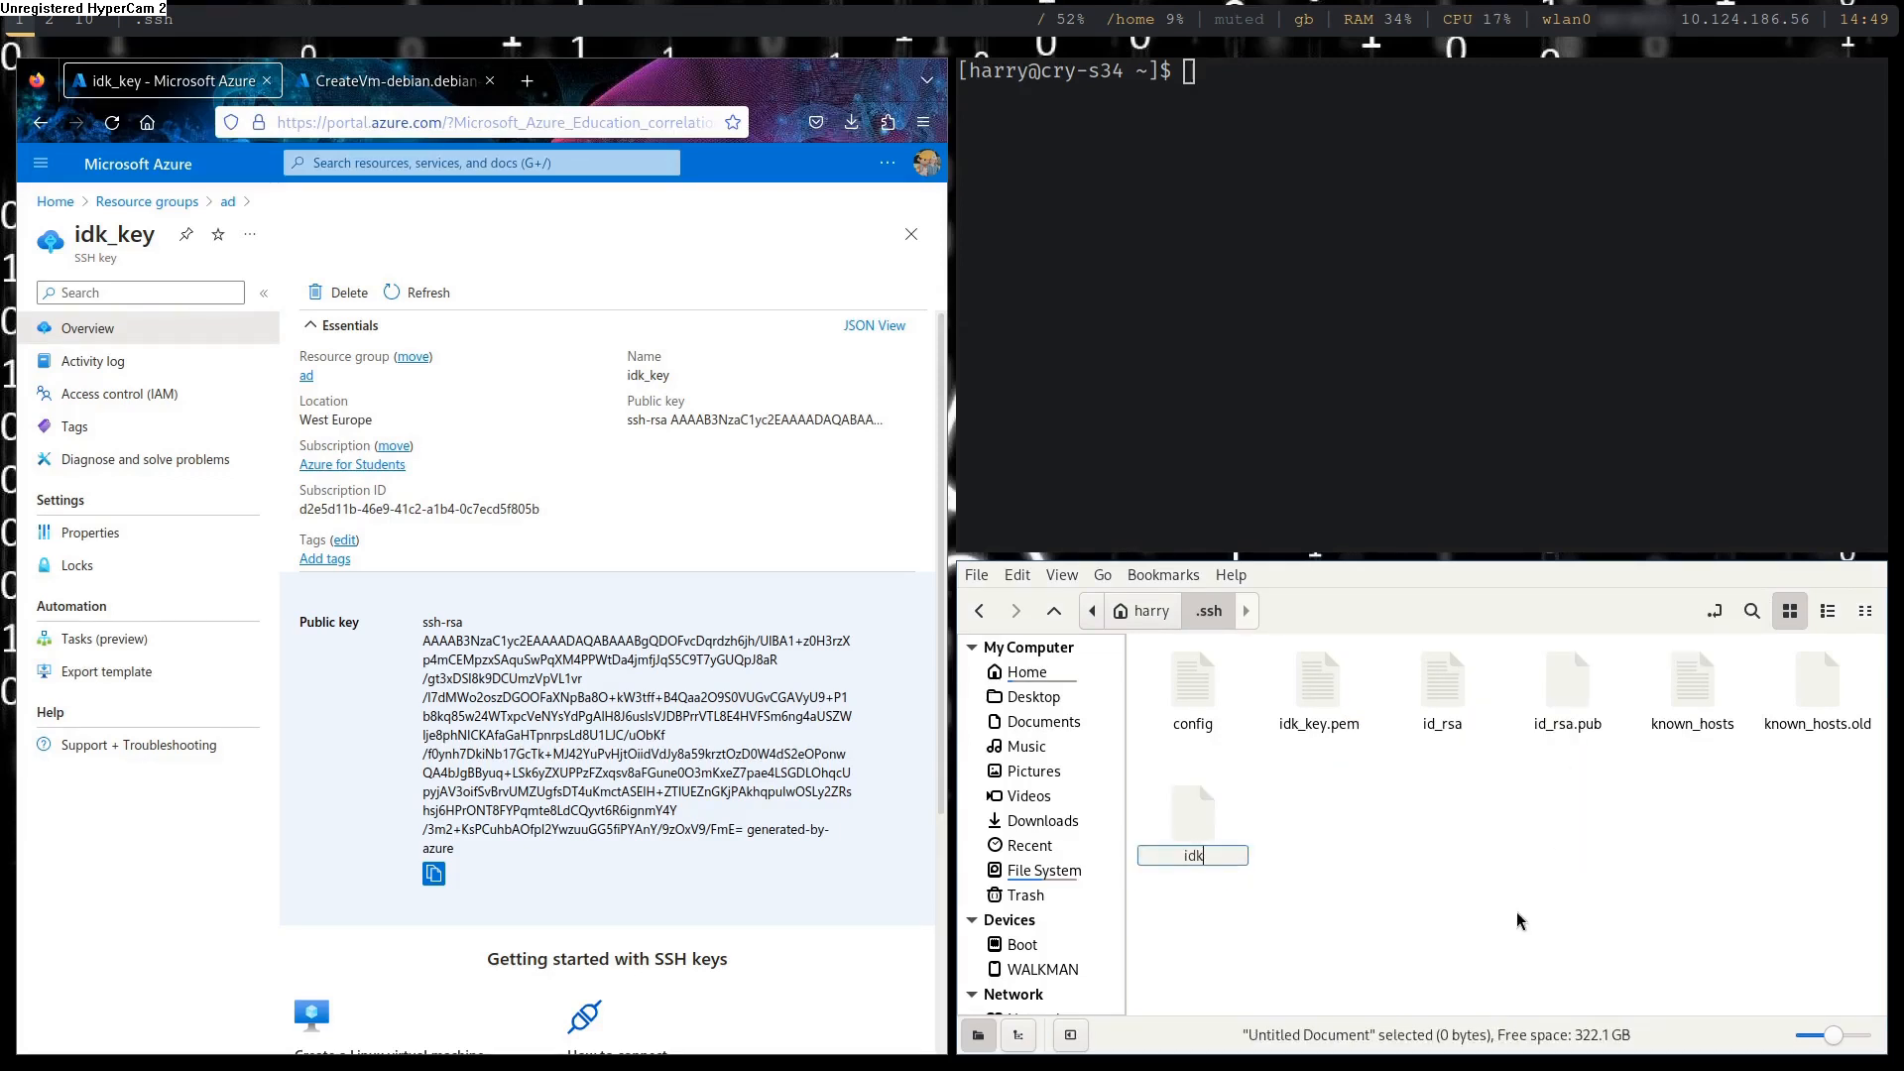
text(_key.pib)
key(Return)
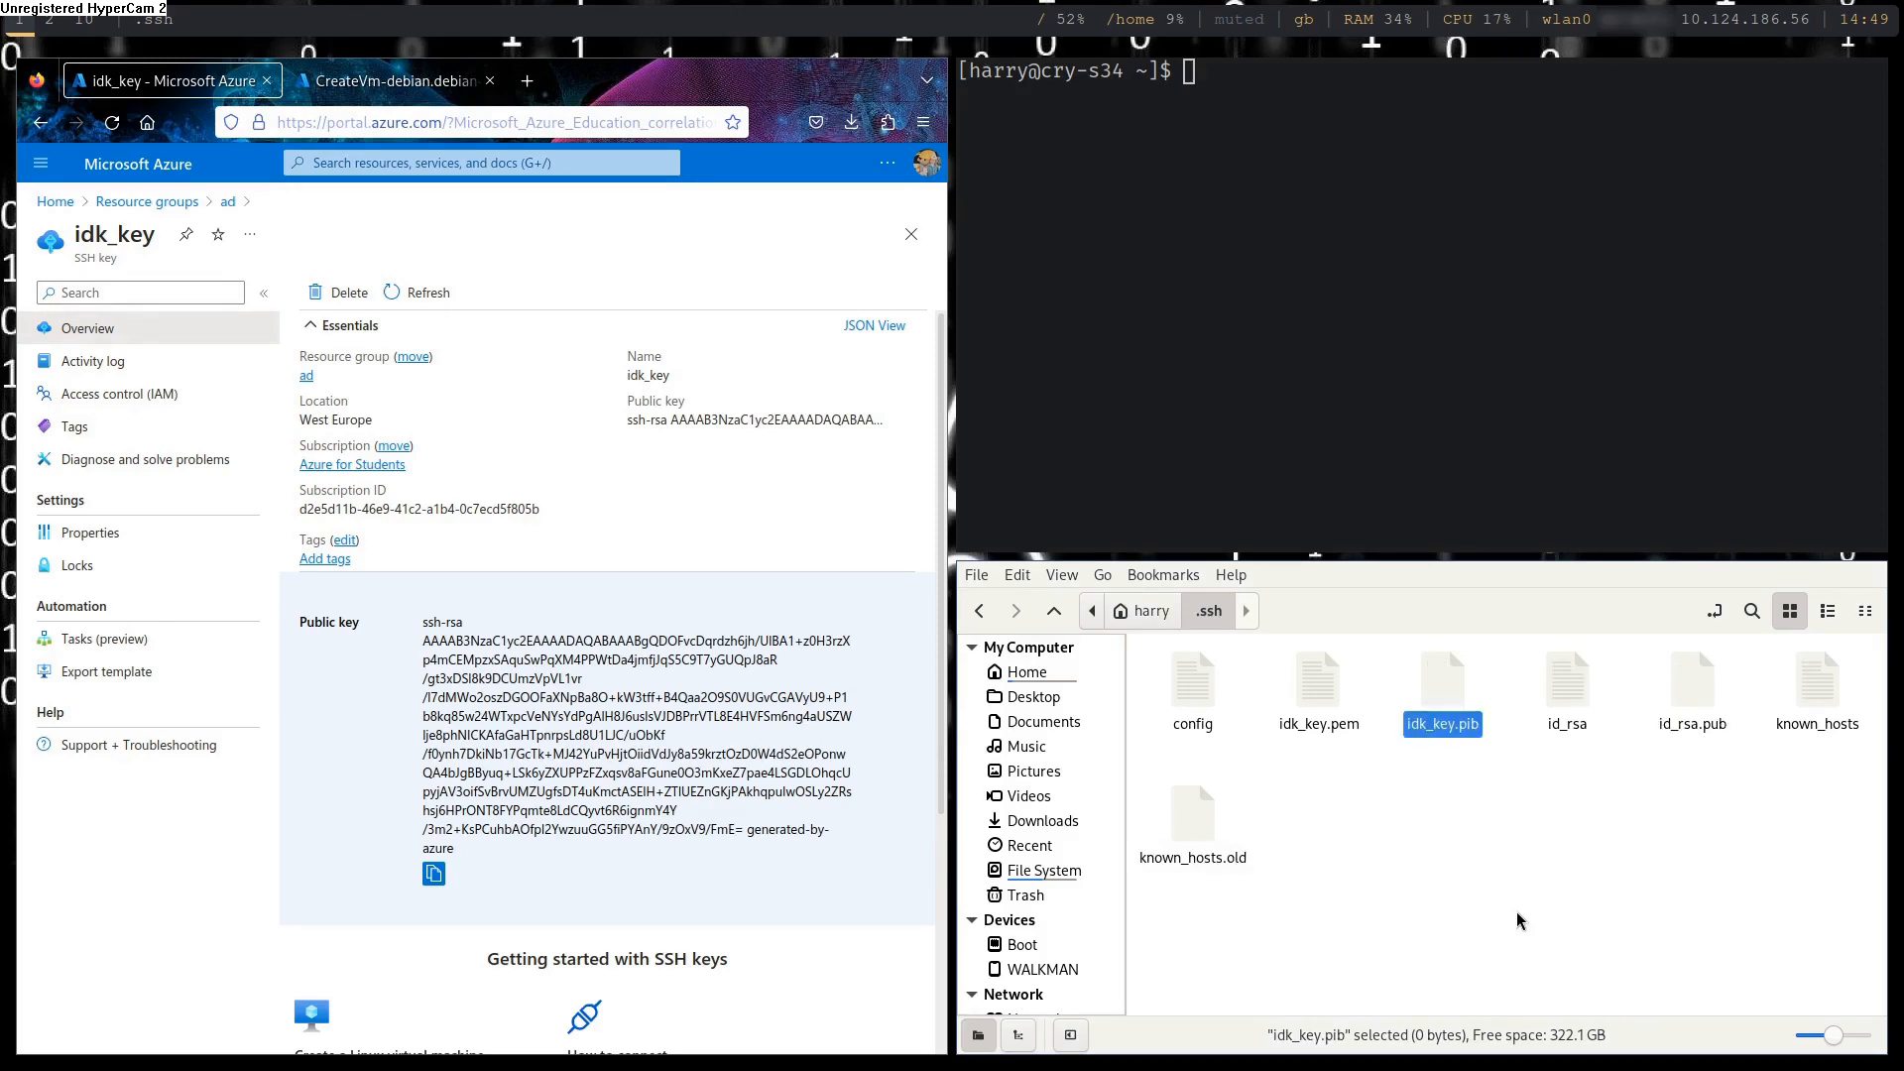
Open idk_key.pib in the text editor, paste the copied public key, save the file and close the editor
key(Return)
key(ctrl+v)
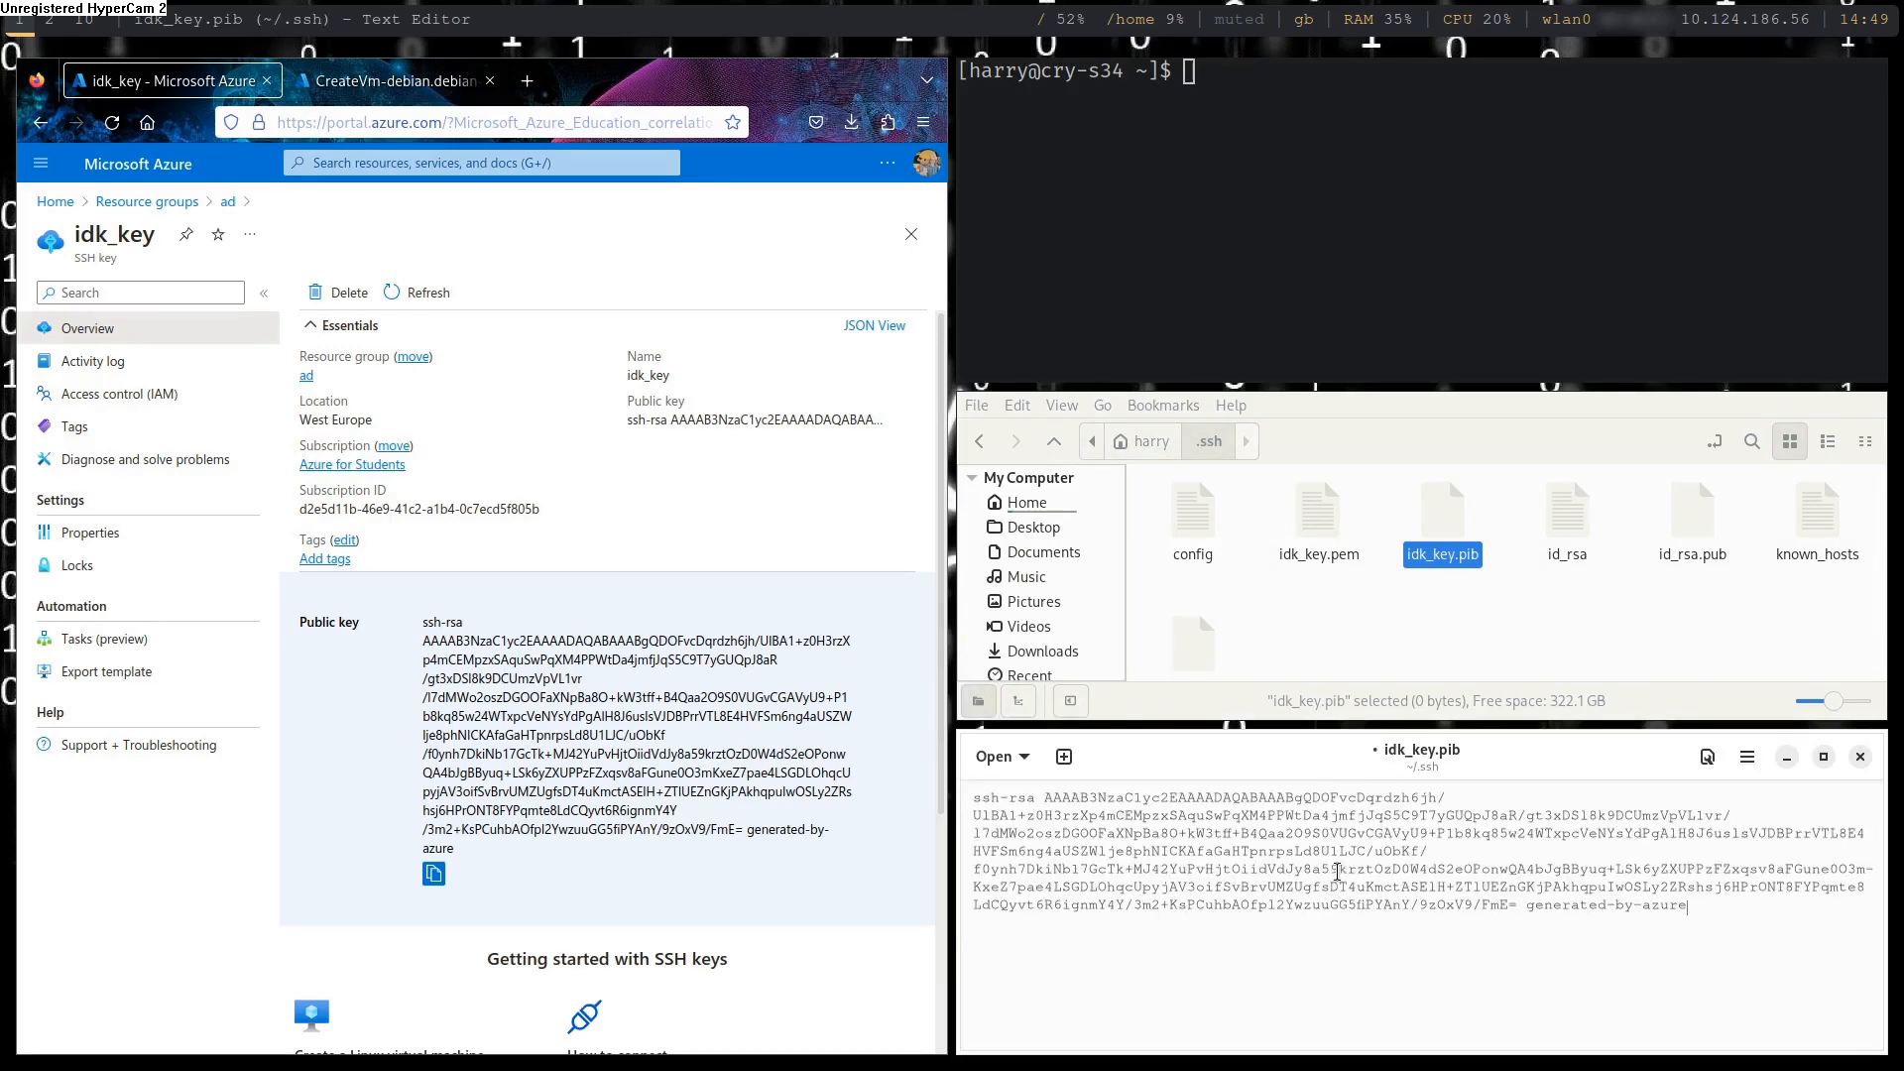
key(ctrl+s)
key(ctrl+q)
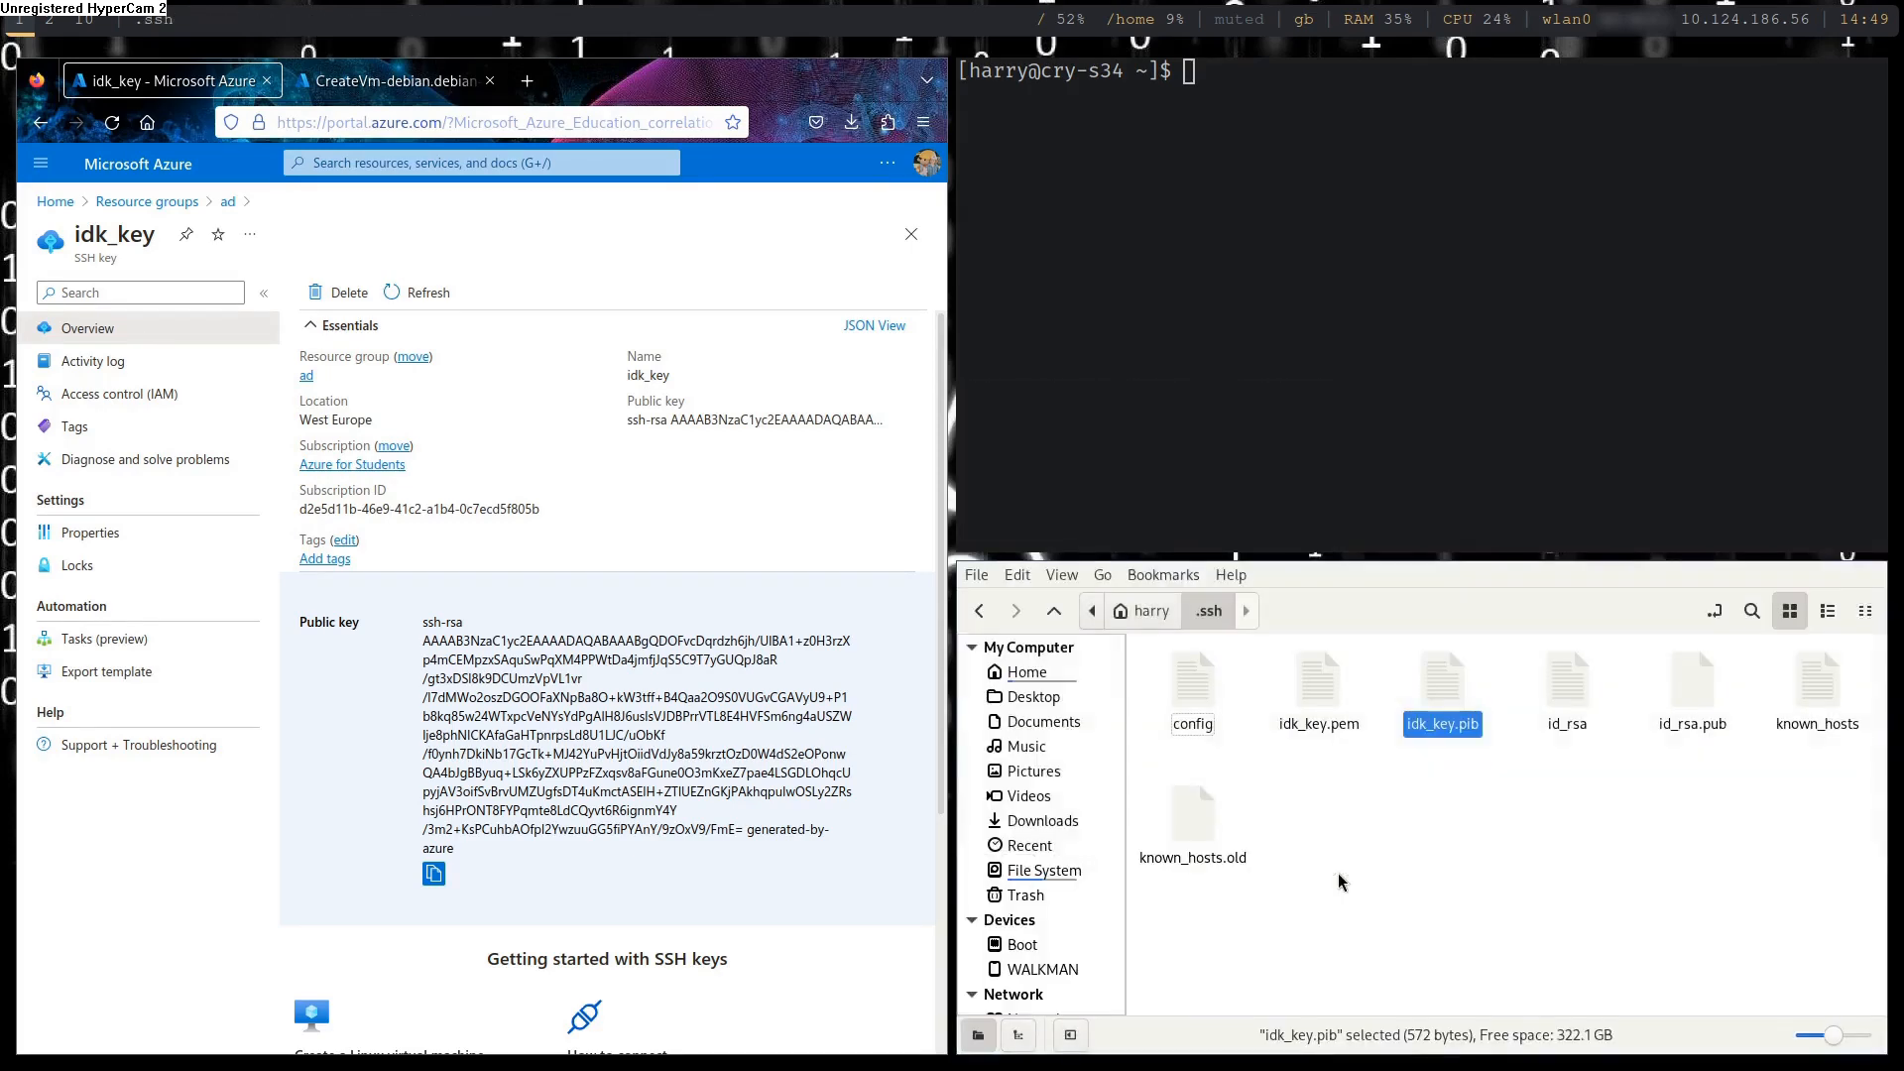
Rename idk_key.pem in the .ssh folder to idk_key, without an extension
click(1352, 719)
key(F2)
double_click(1349, 721)
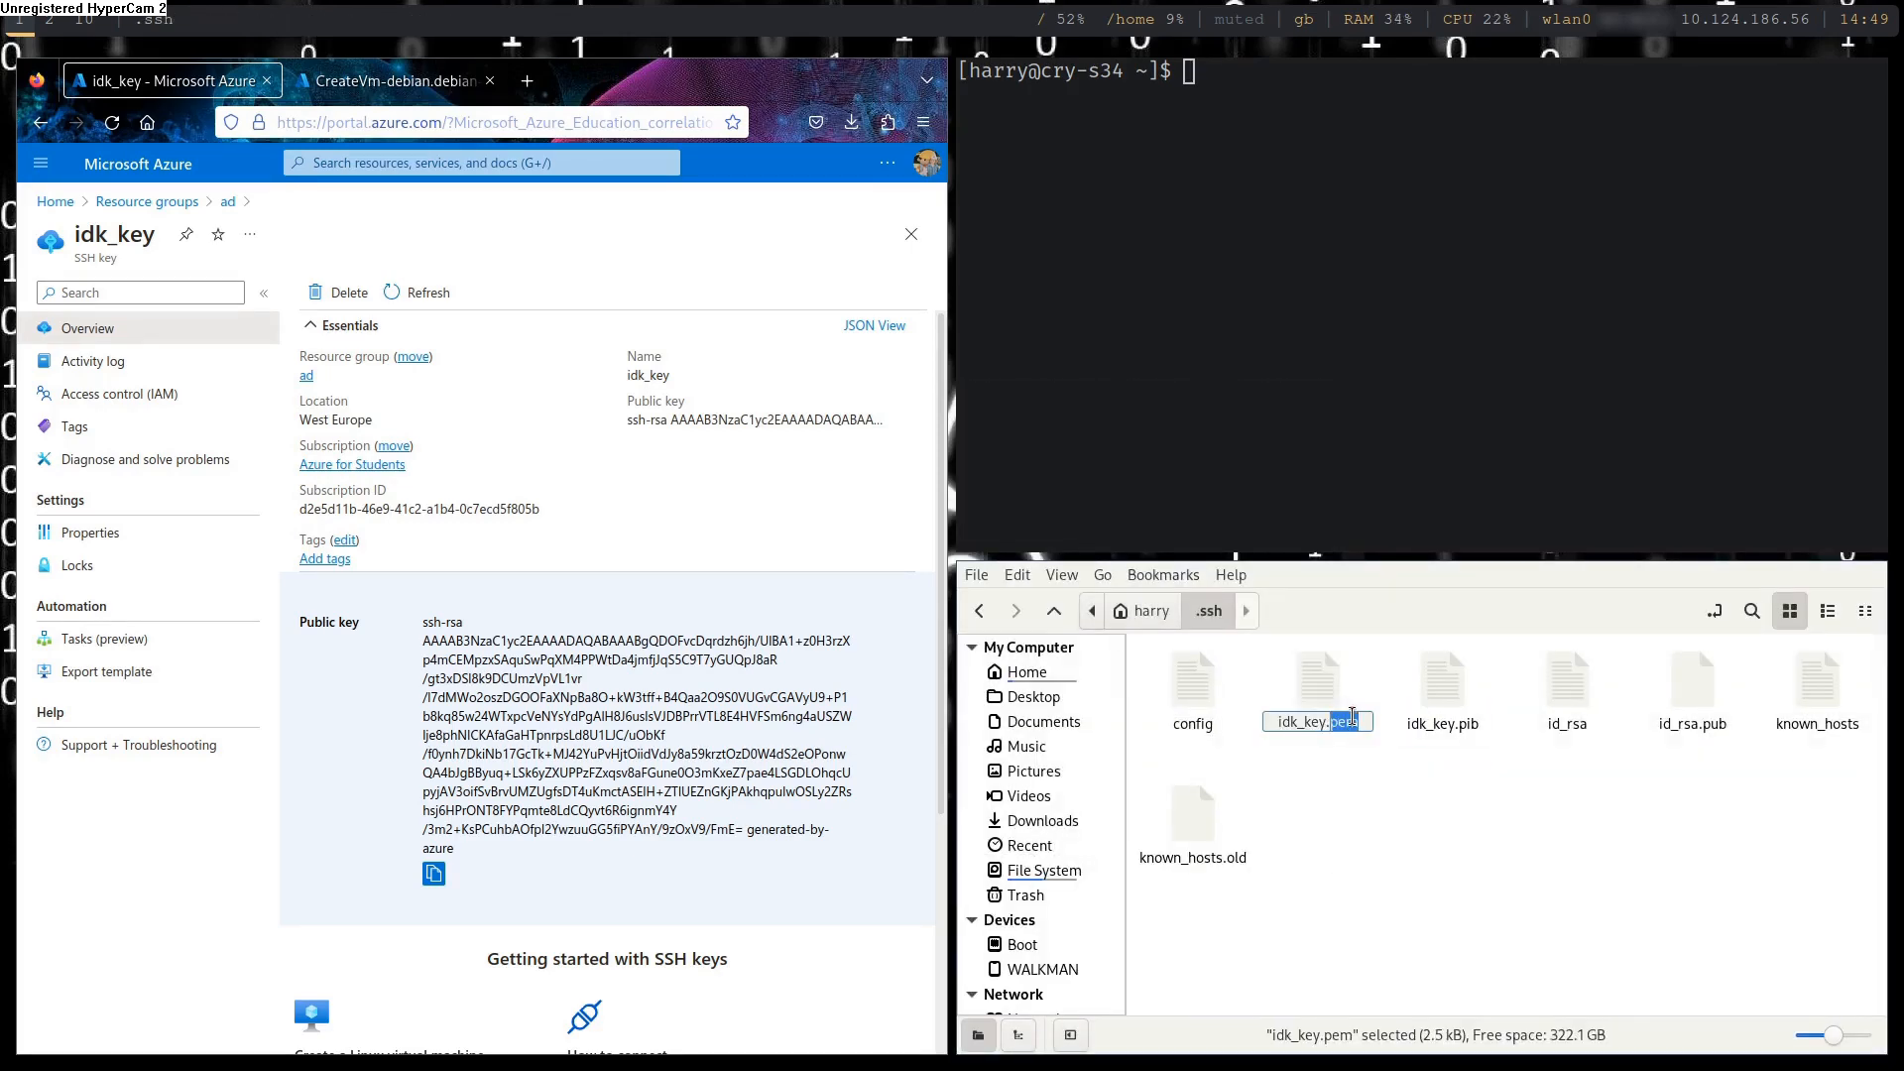
key(BackSpace)
key(BackSpace)
key(Return)
Return to the Debian VM deployment page in full screen, expand its deployment details and open the idk virtual machine resource
click(433, 873)
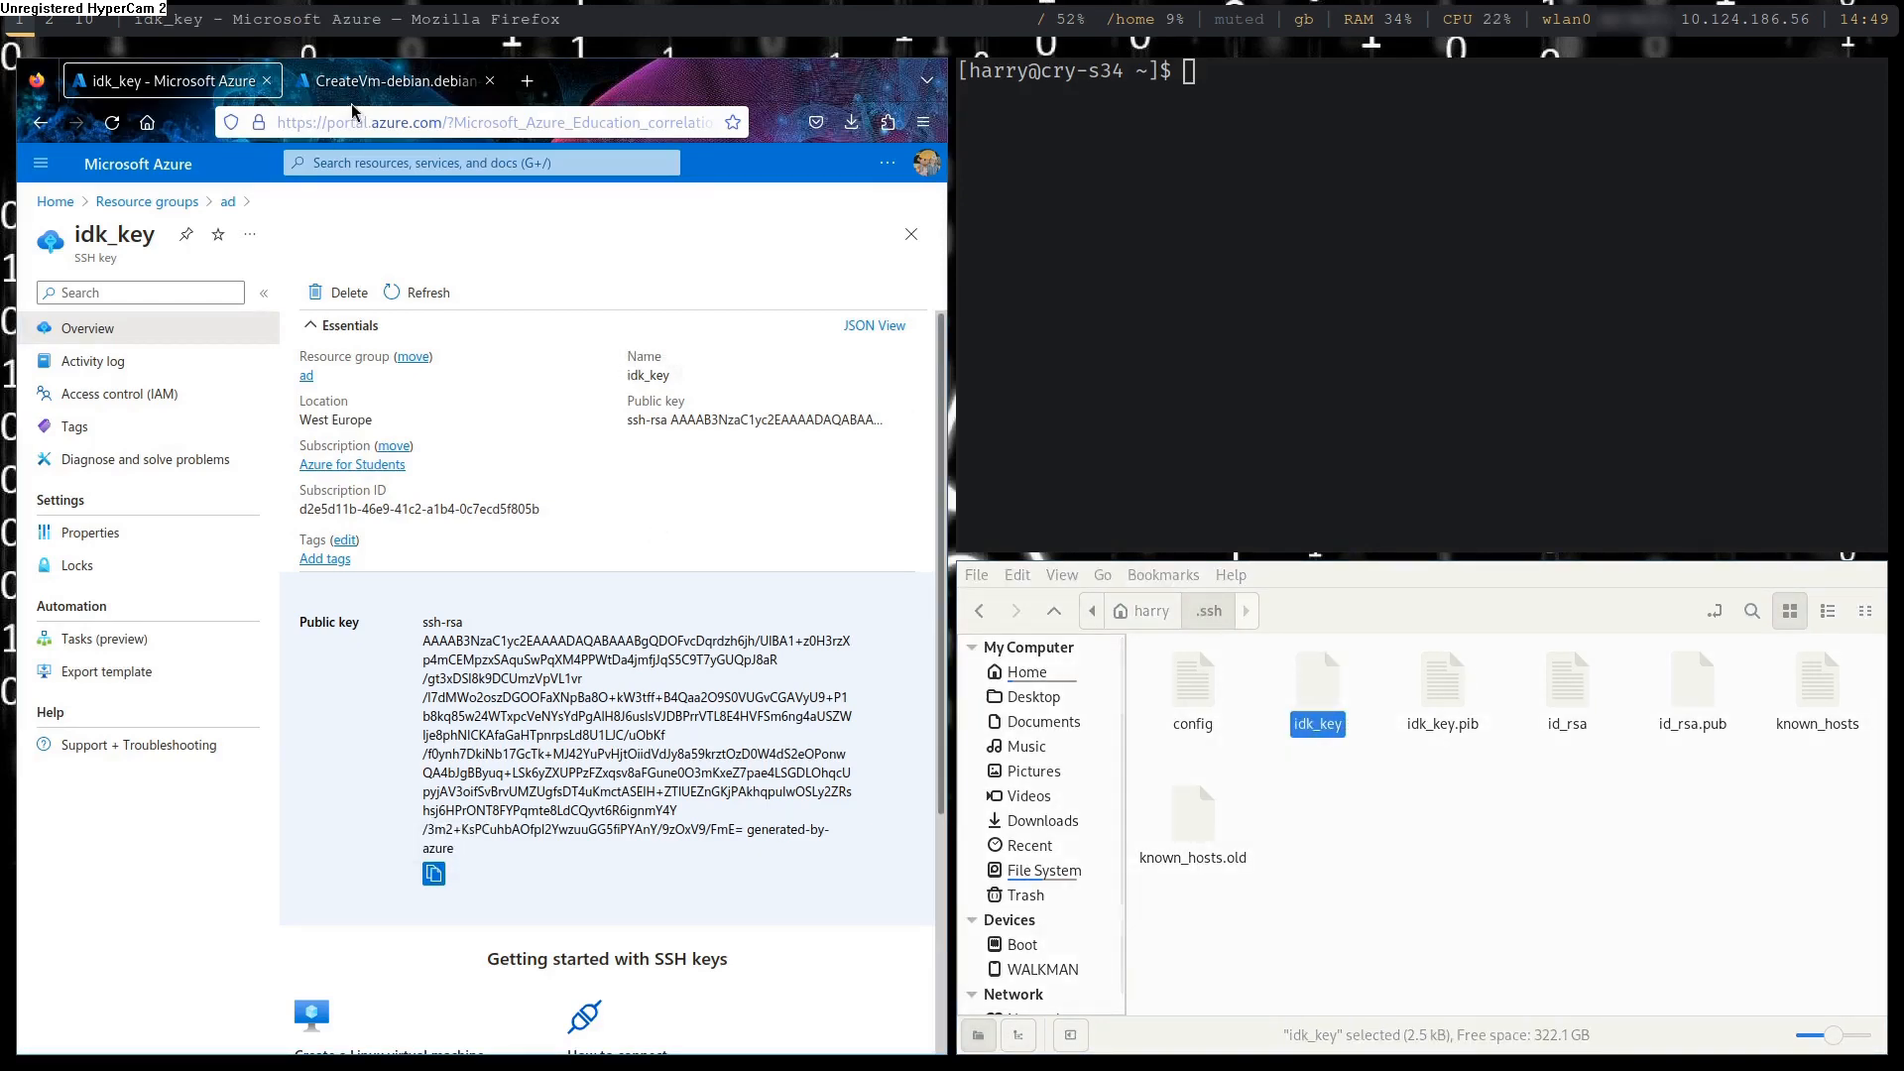
click(395, 80)
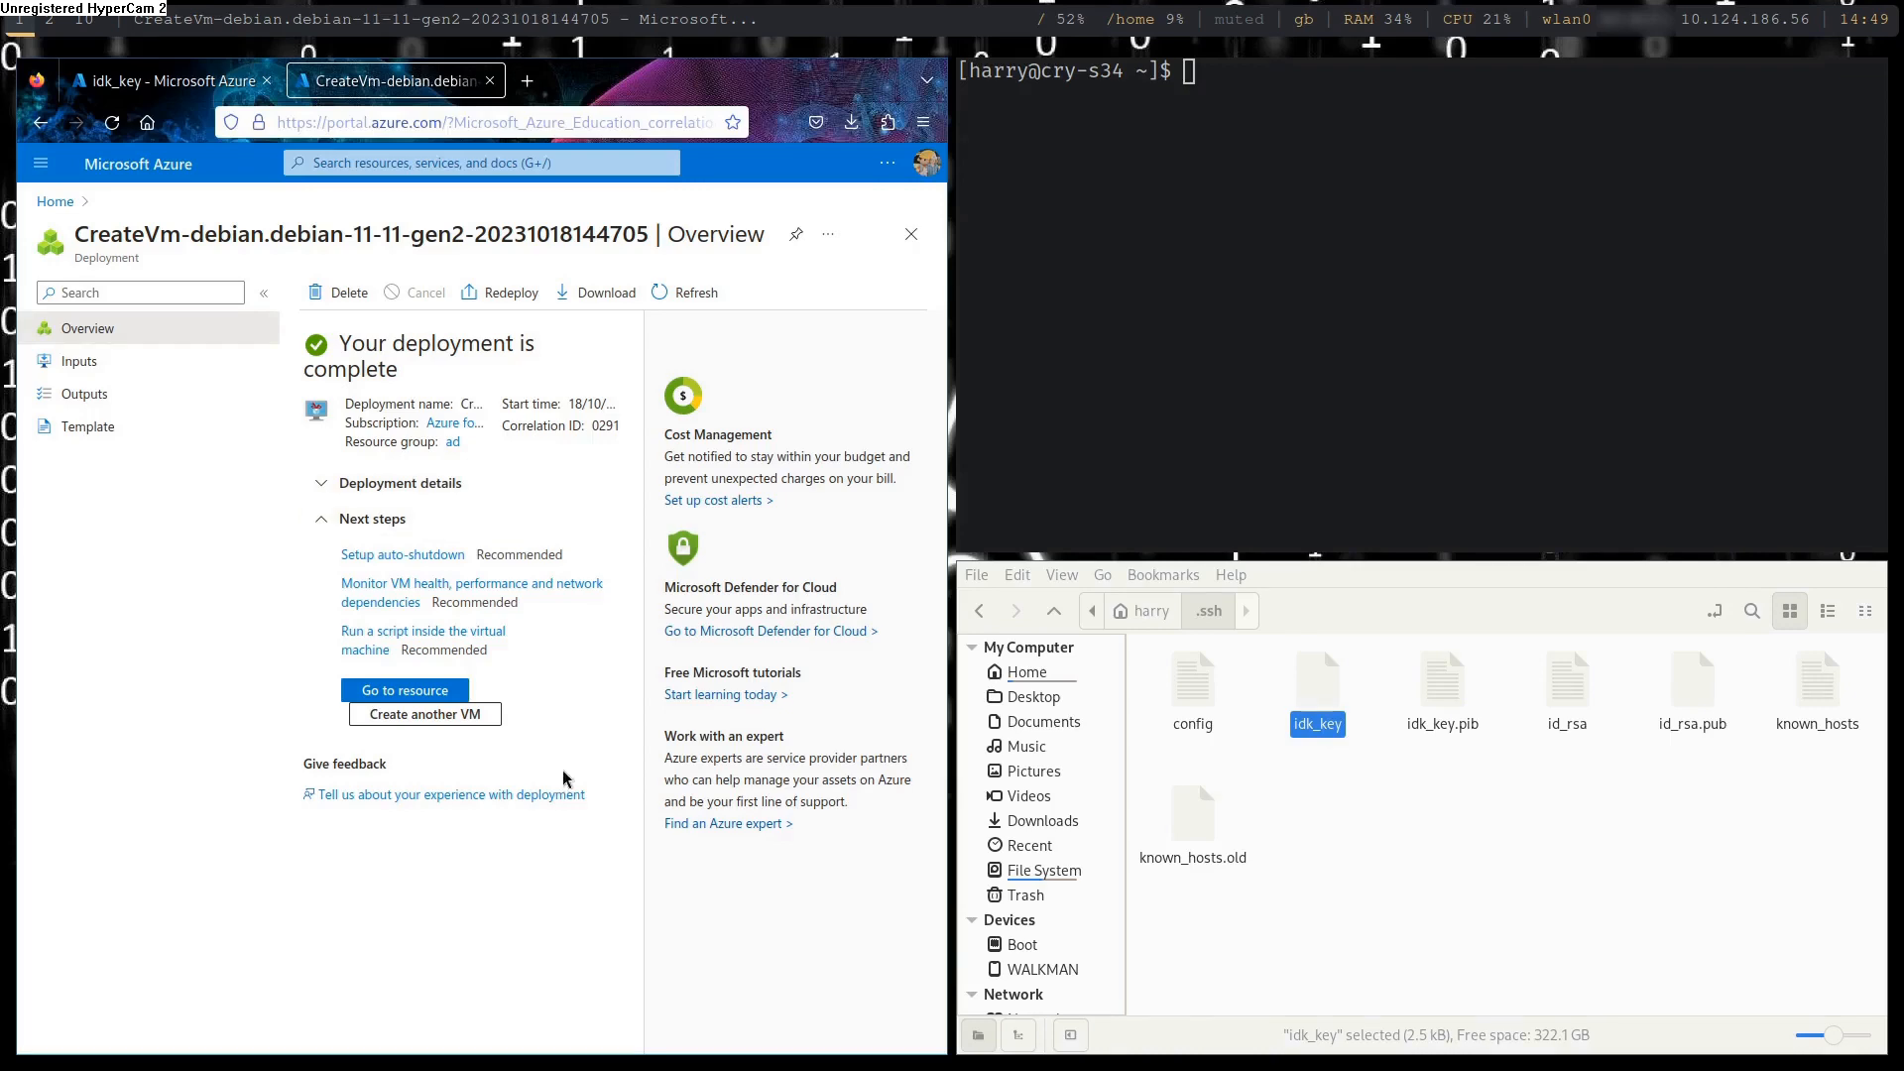
key(super+f)
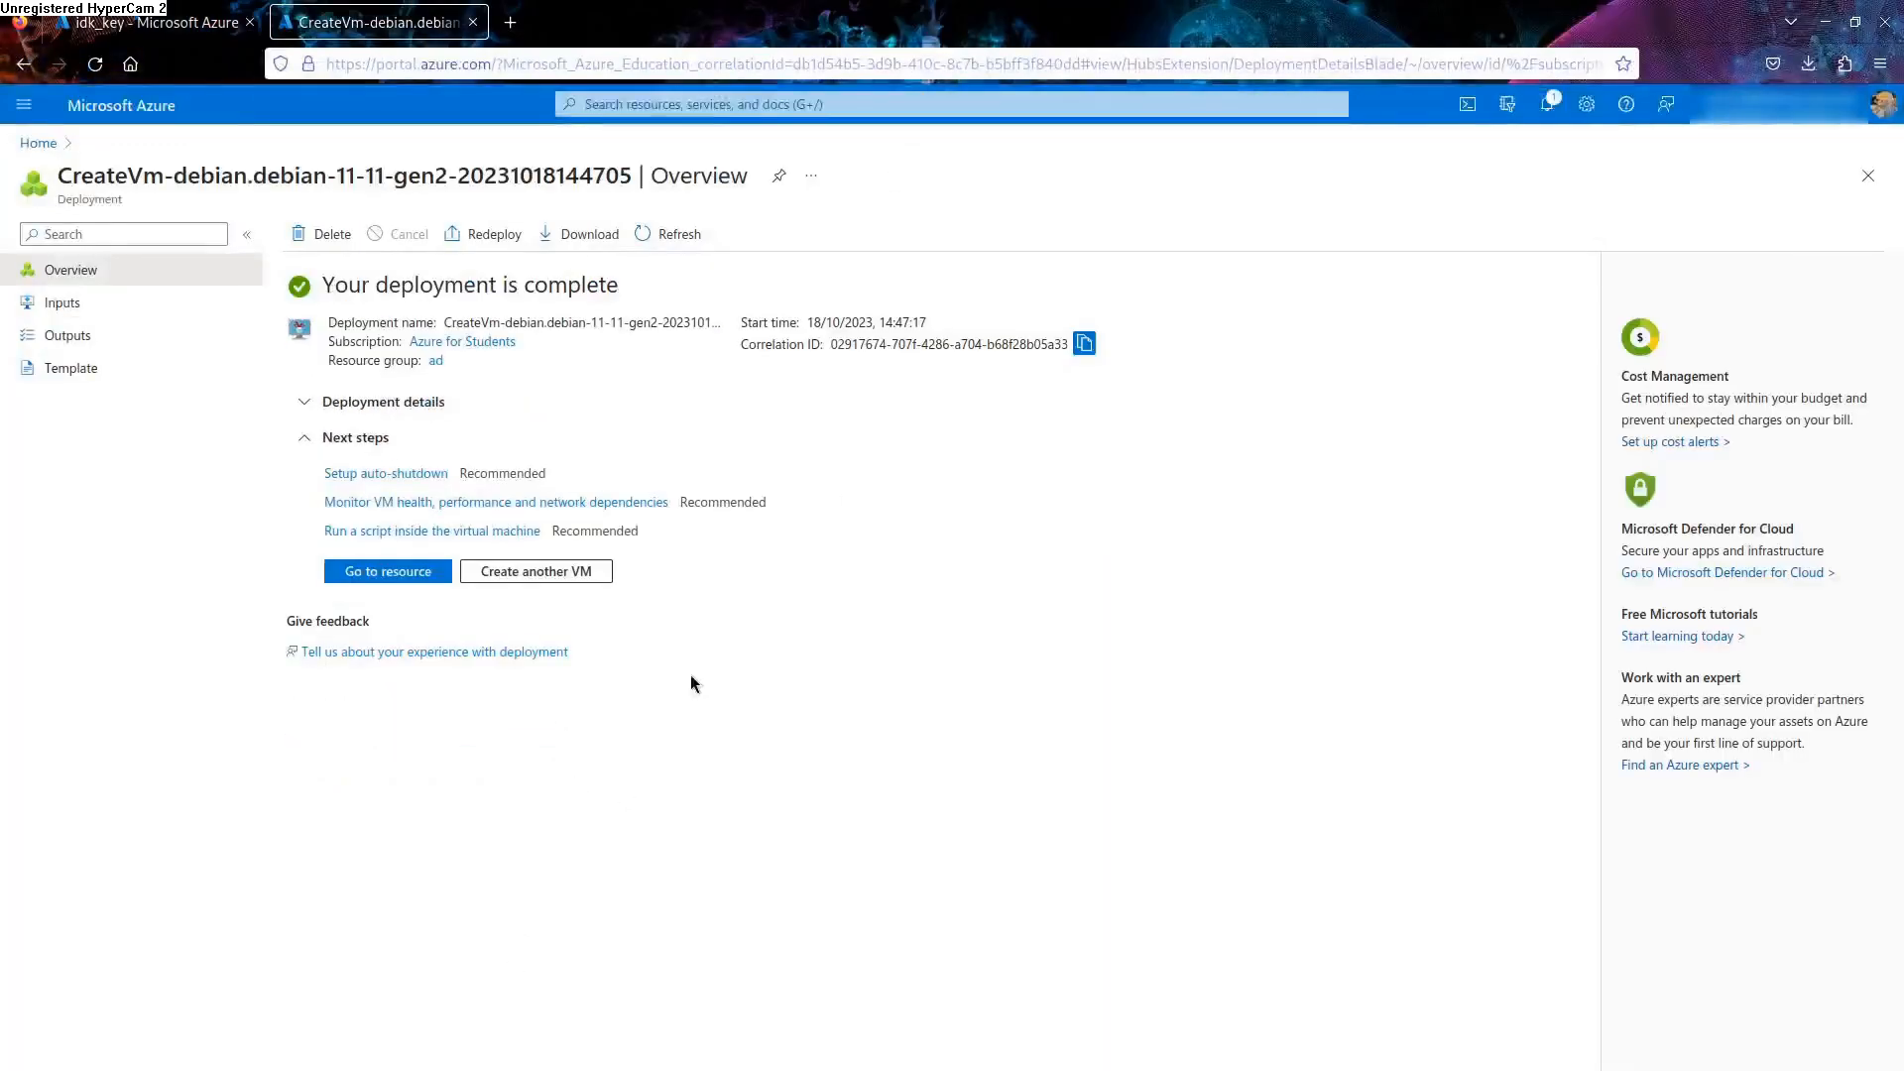
click(801, 406)
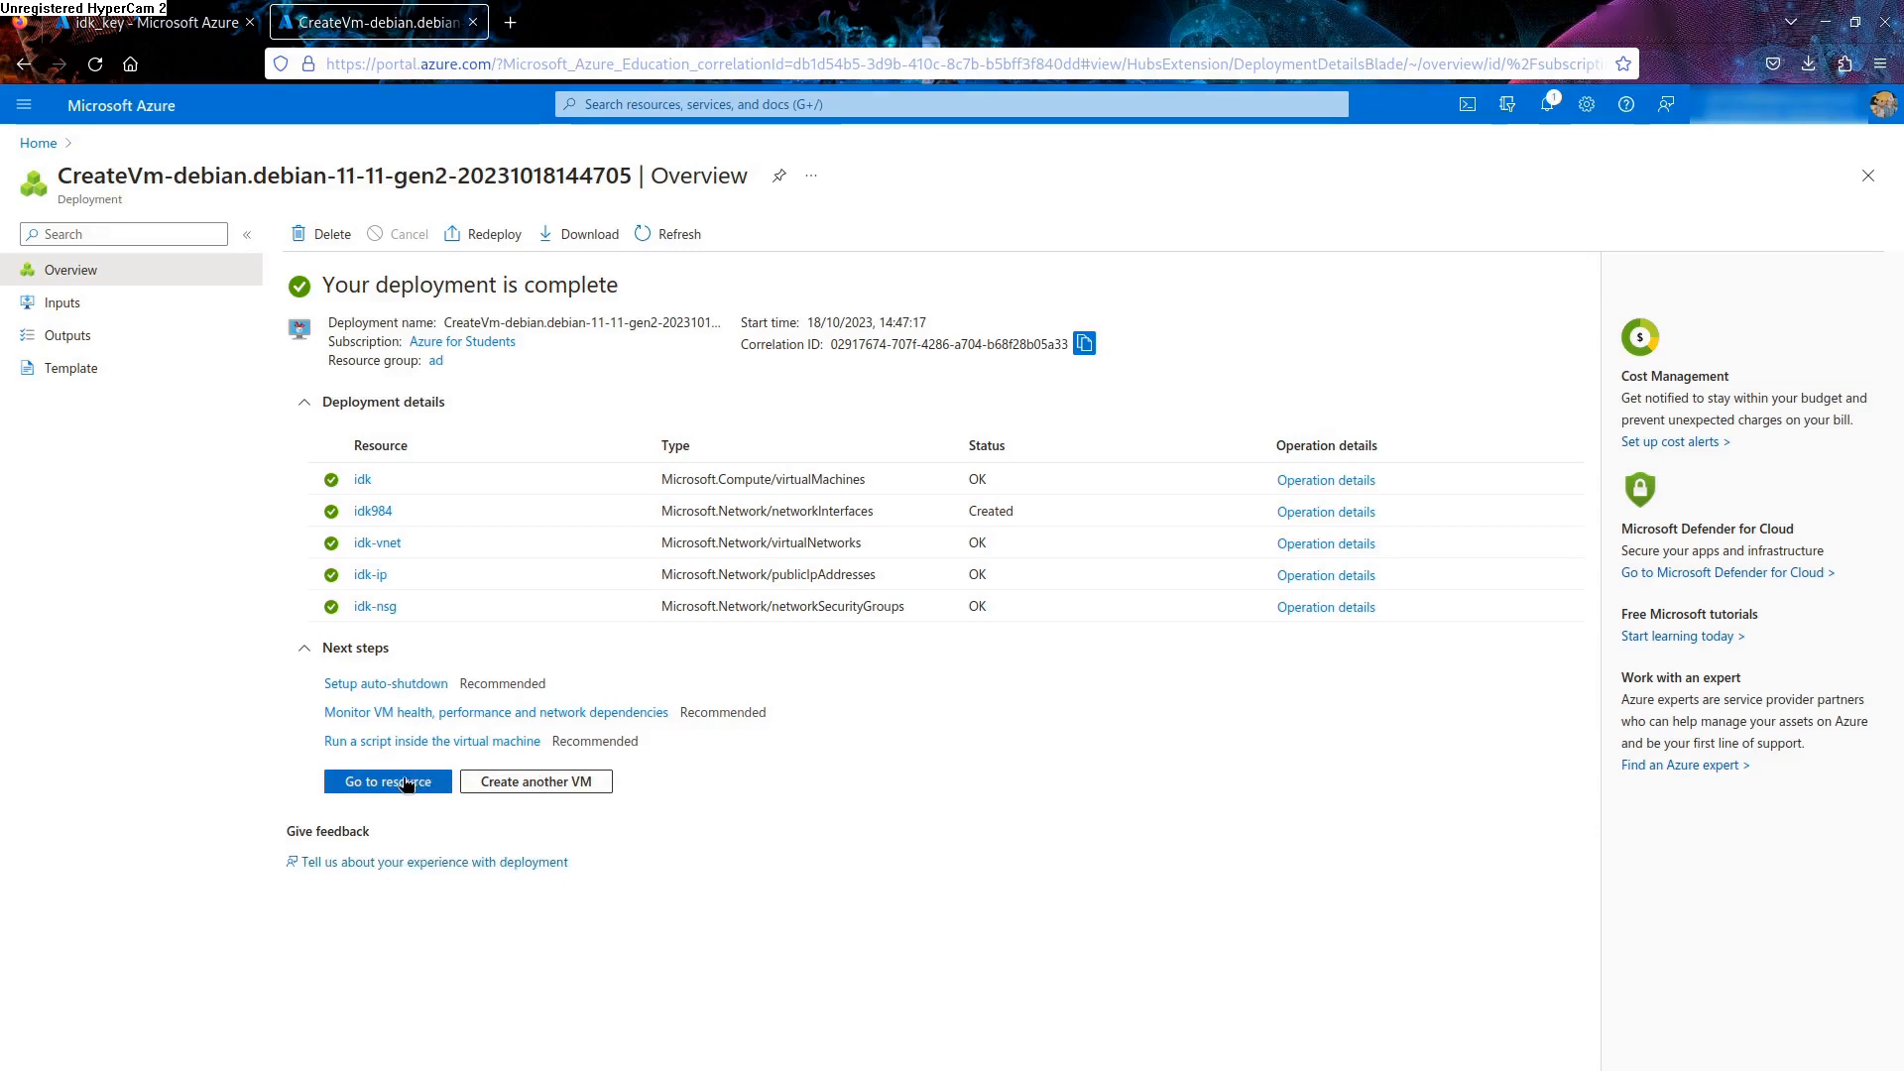
click(409, 786)
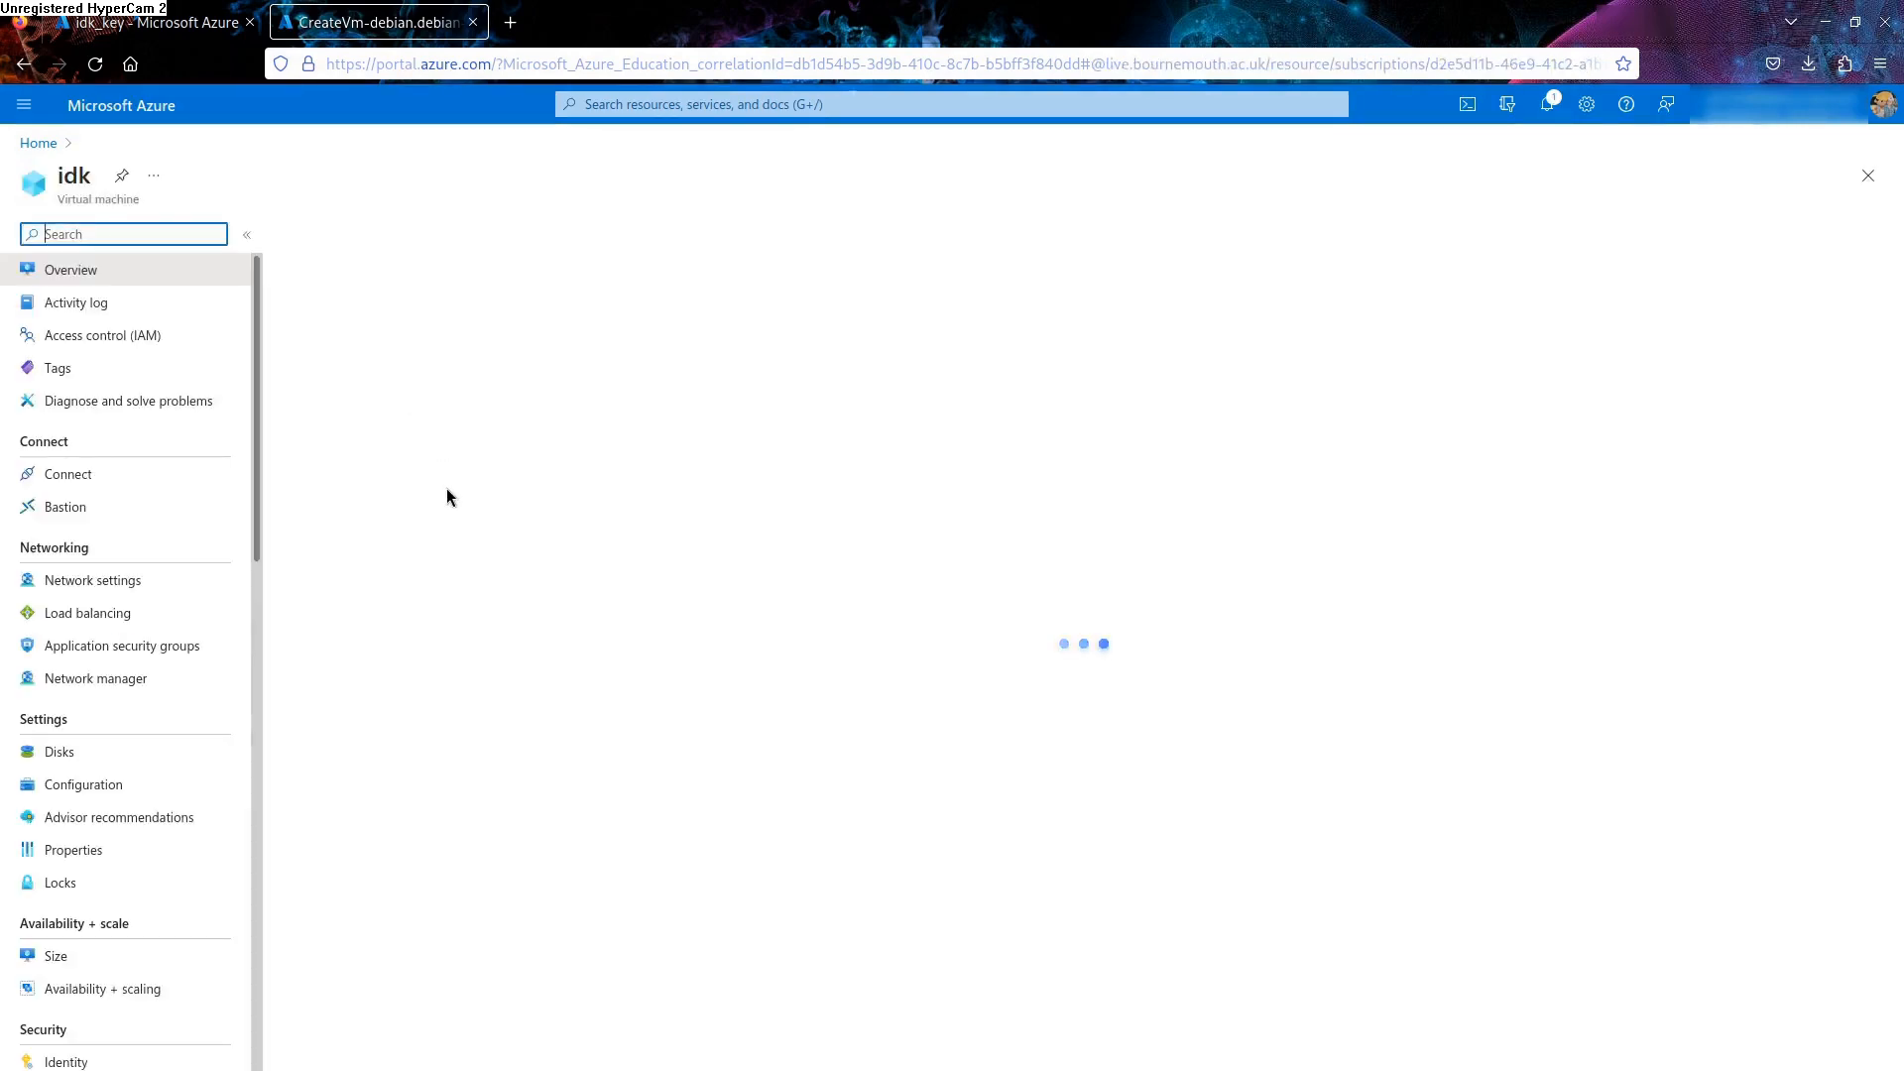
Leave the full-screen portal and rename idk_key.pib in the .ssh folder to idk_key.pub
key(super+f)
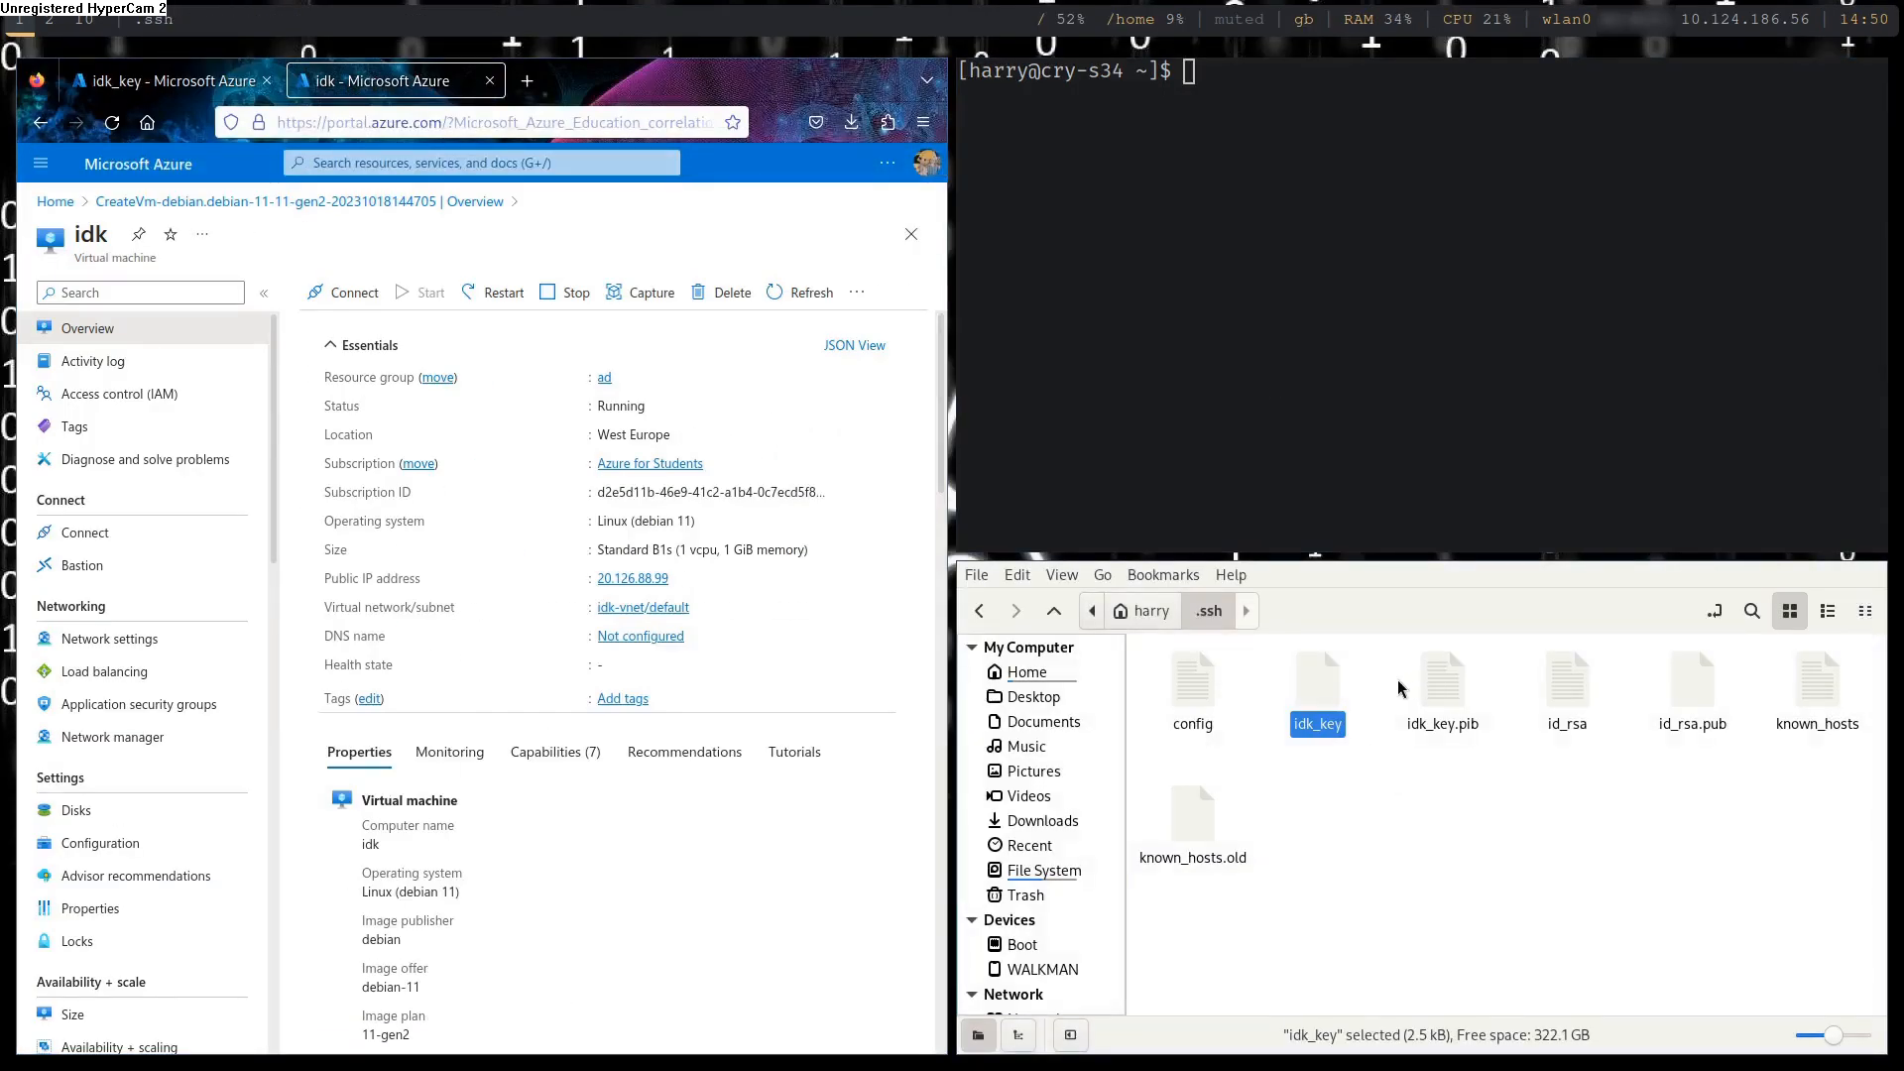
click(1447, 700)
key(F2)
key(Right)
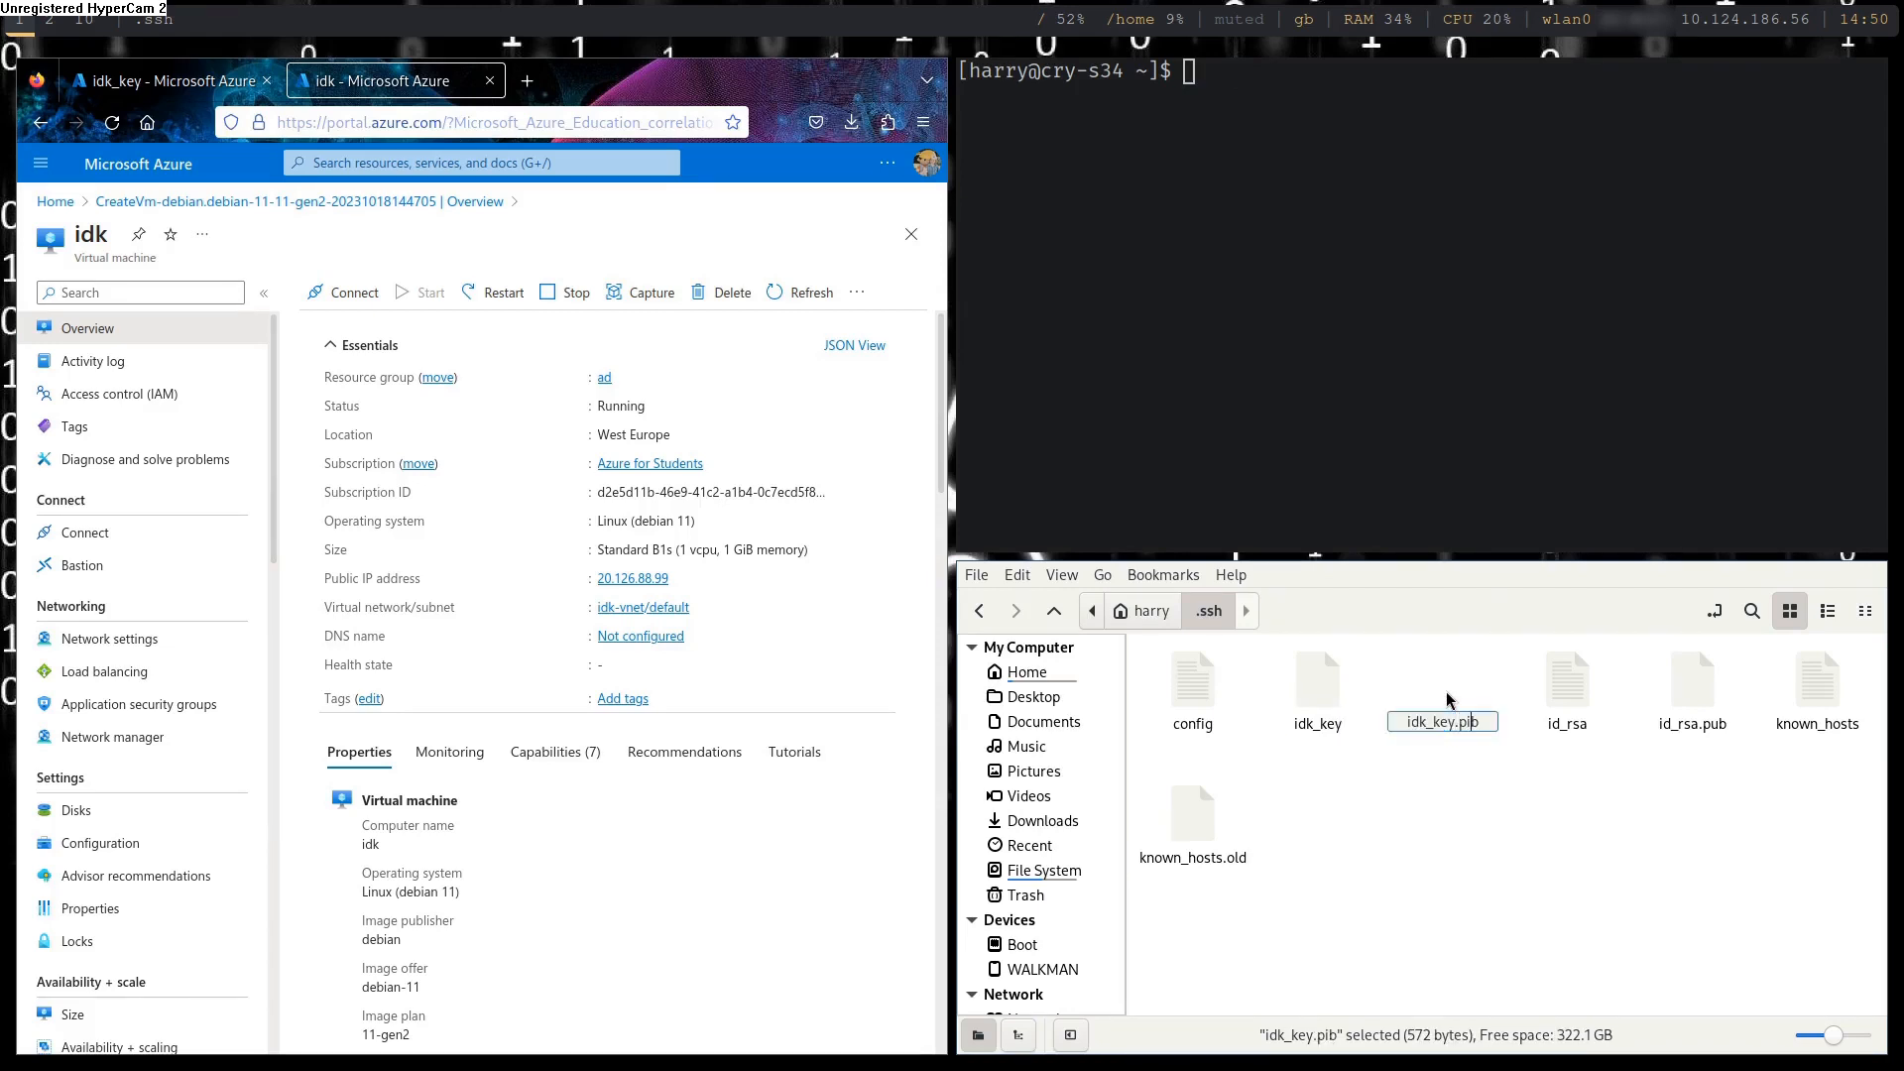
key(BackSpace)
text(u)
key(Return)
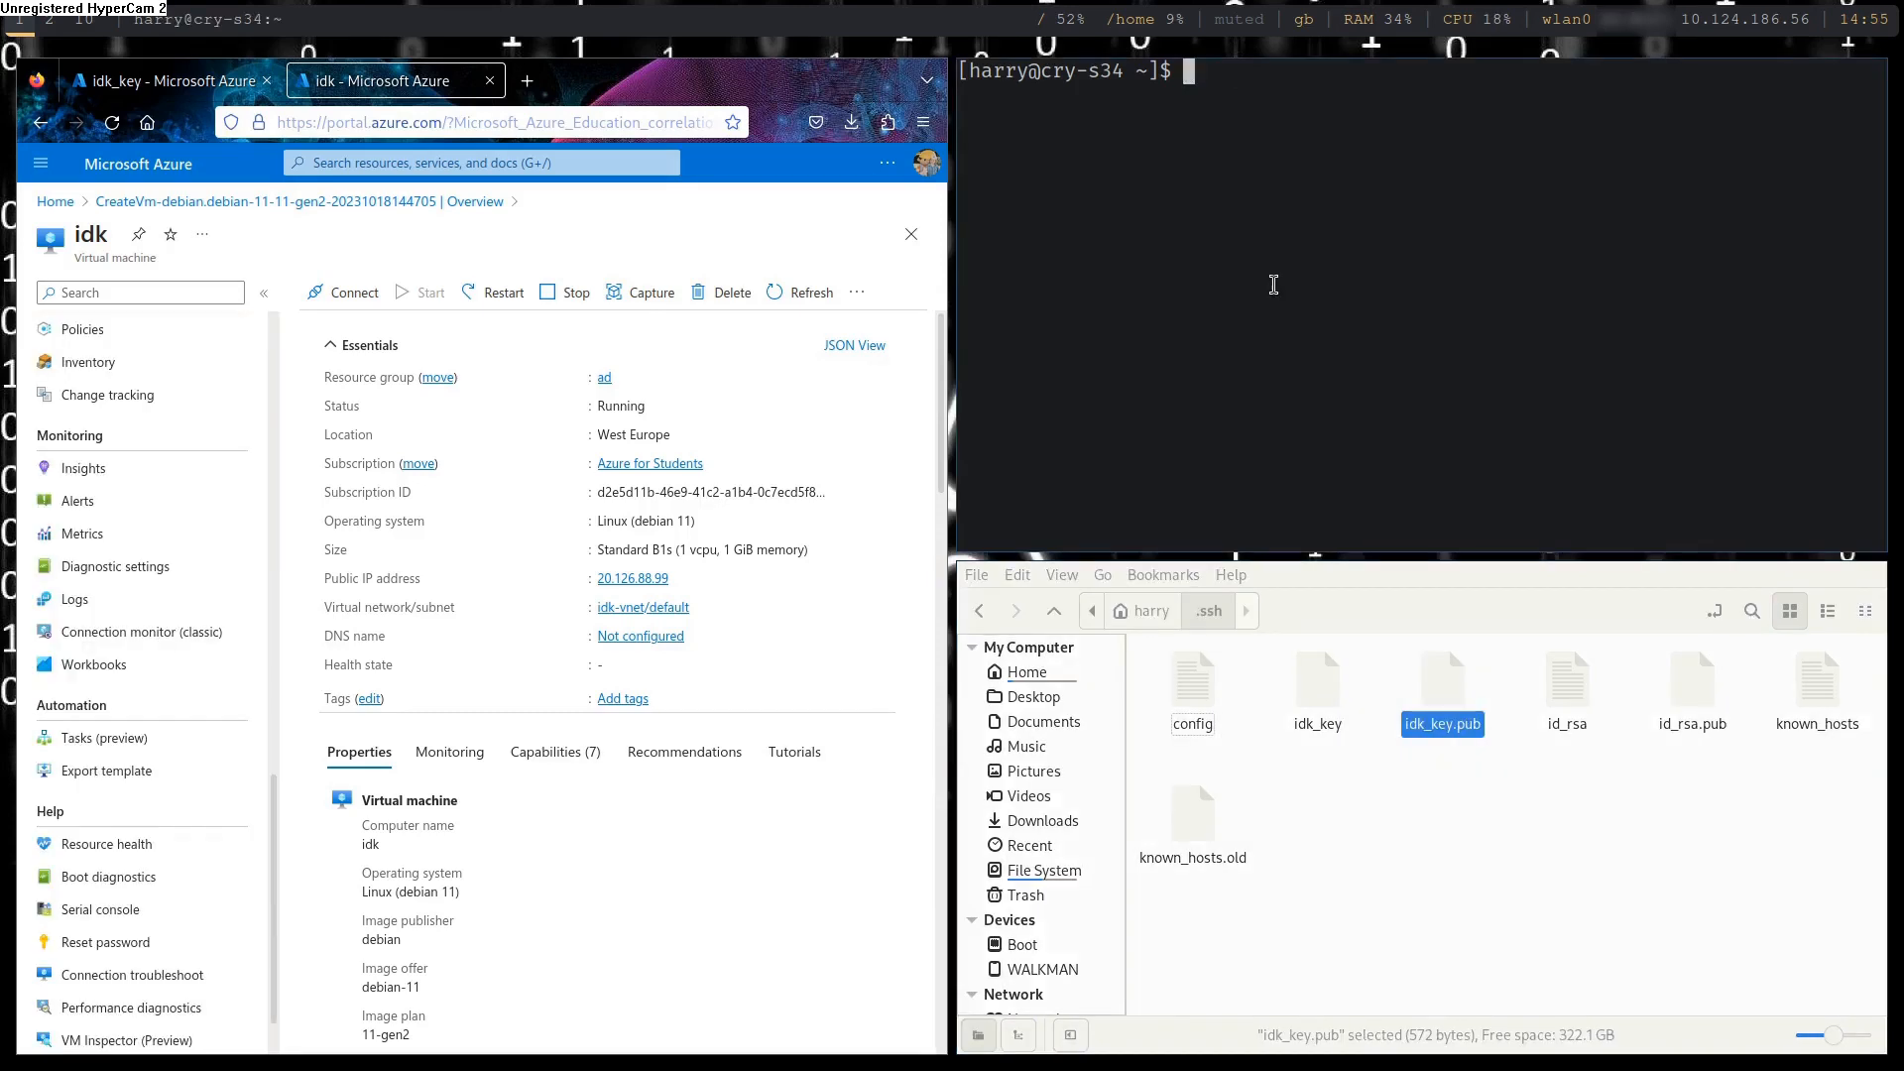
Try to connect with ssh -i .ssh/idk_key as azureuser, using the virtual machine's public IP address 20.126.88.99 copied from the portal
text(ssh -i .ssh/idk)
key(Tab)
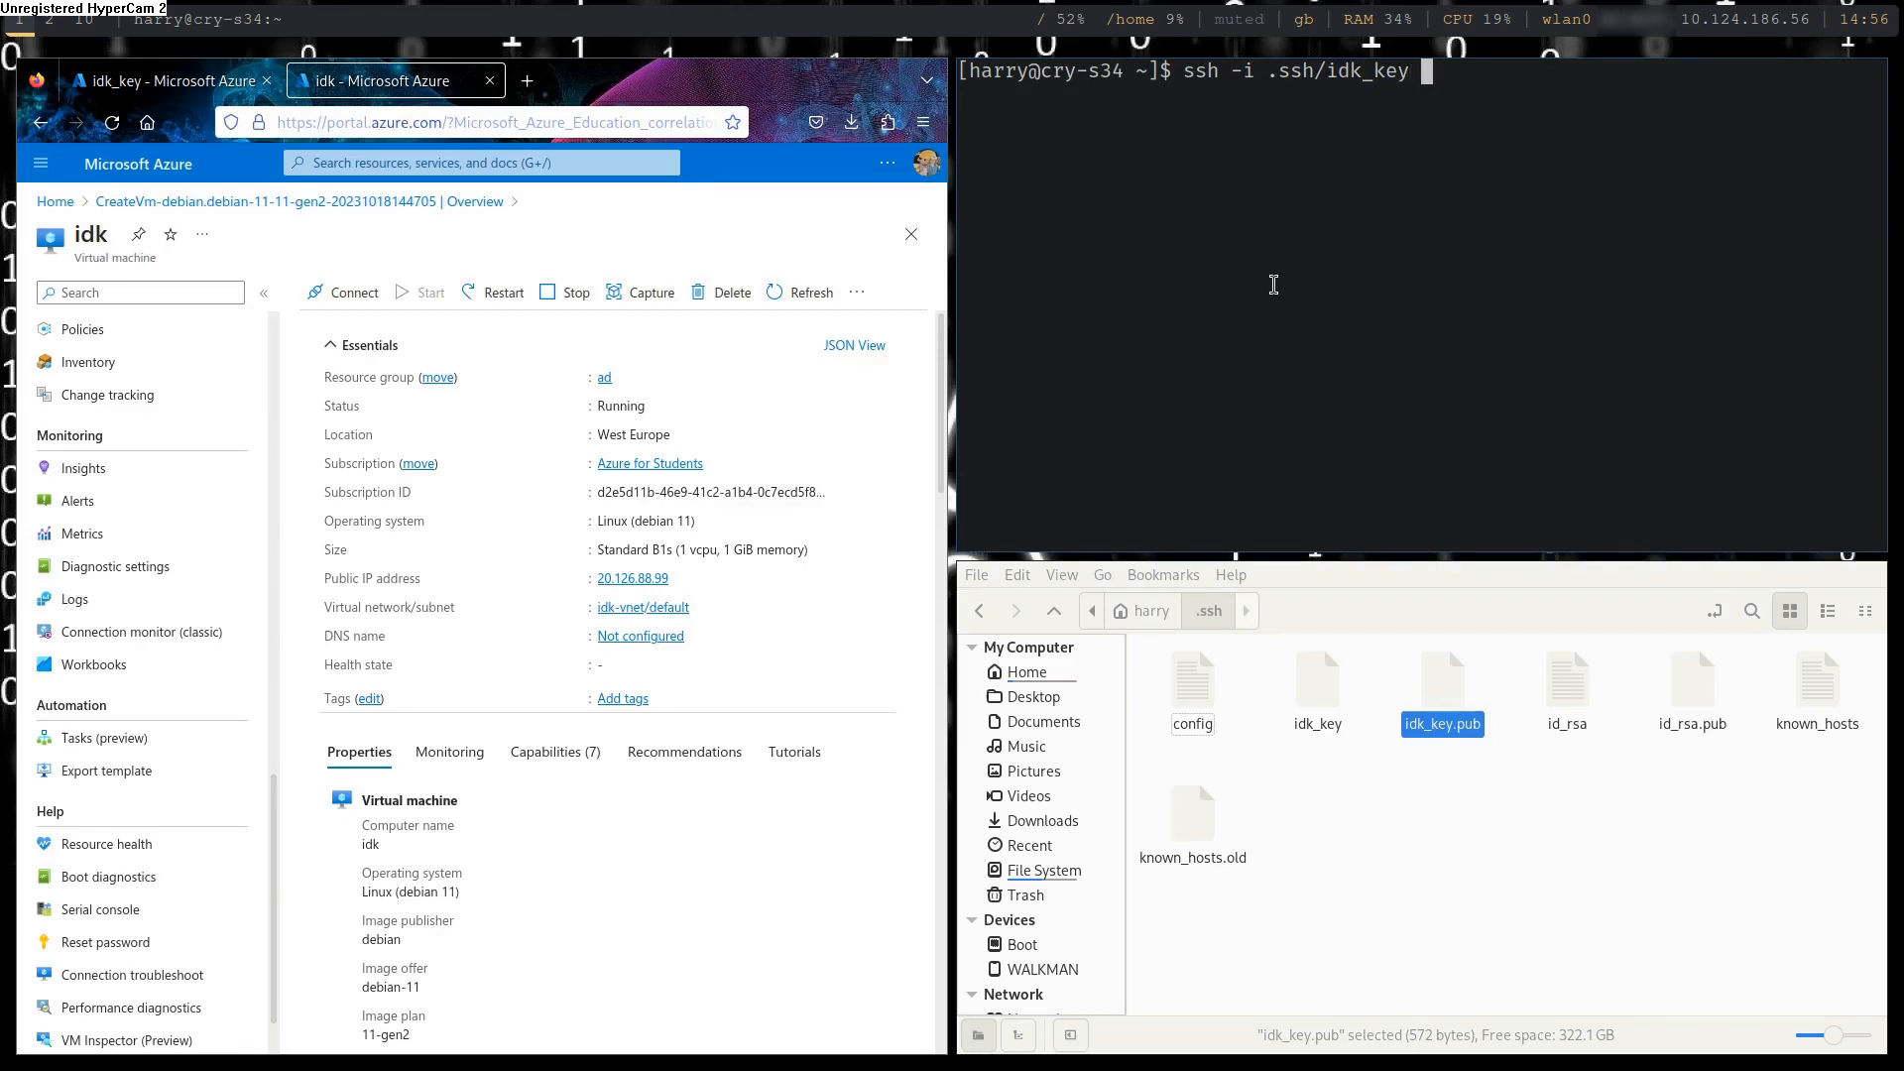
text(azureuser@)
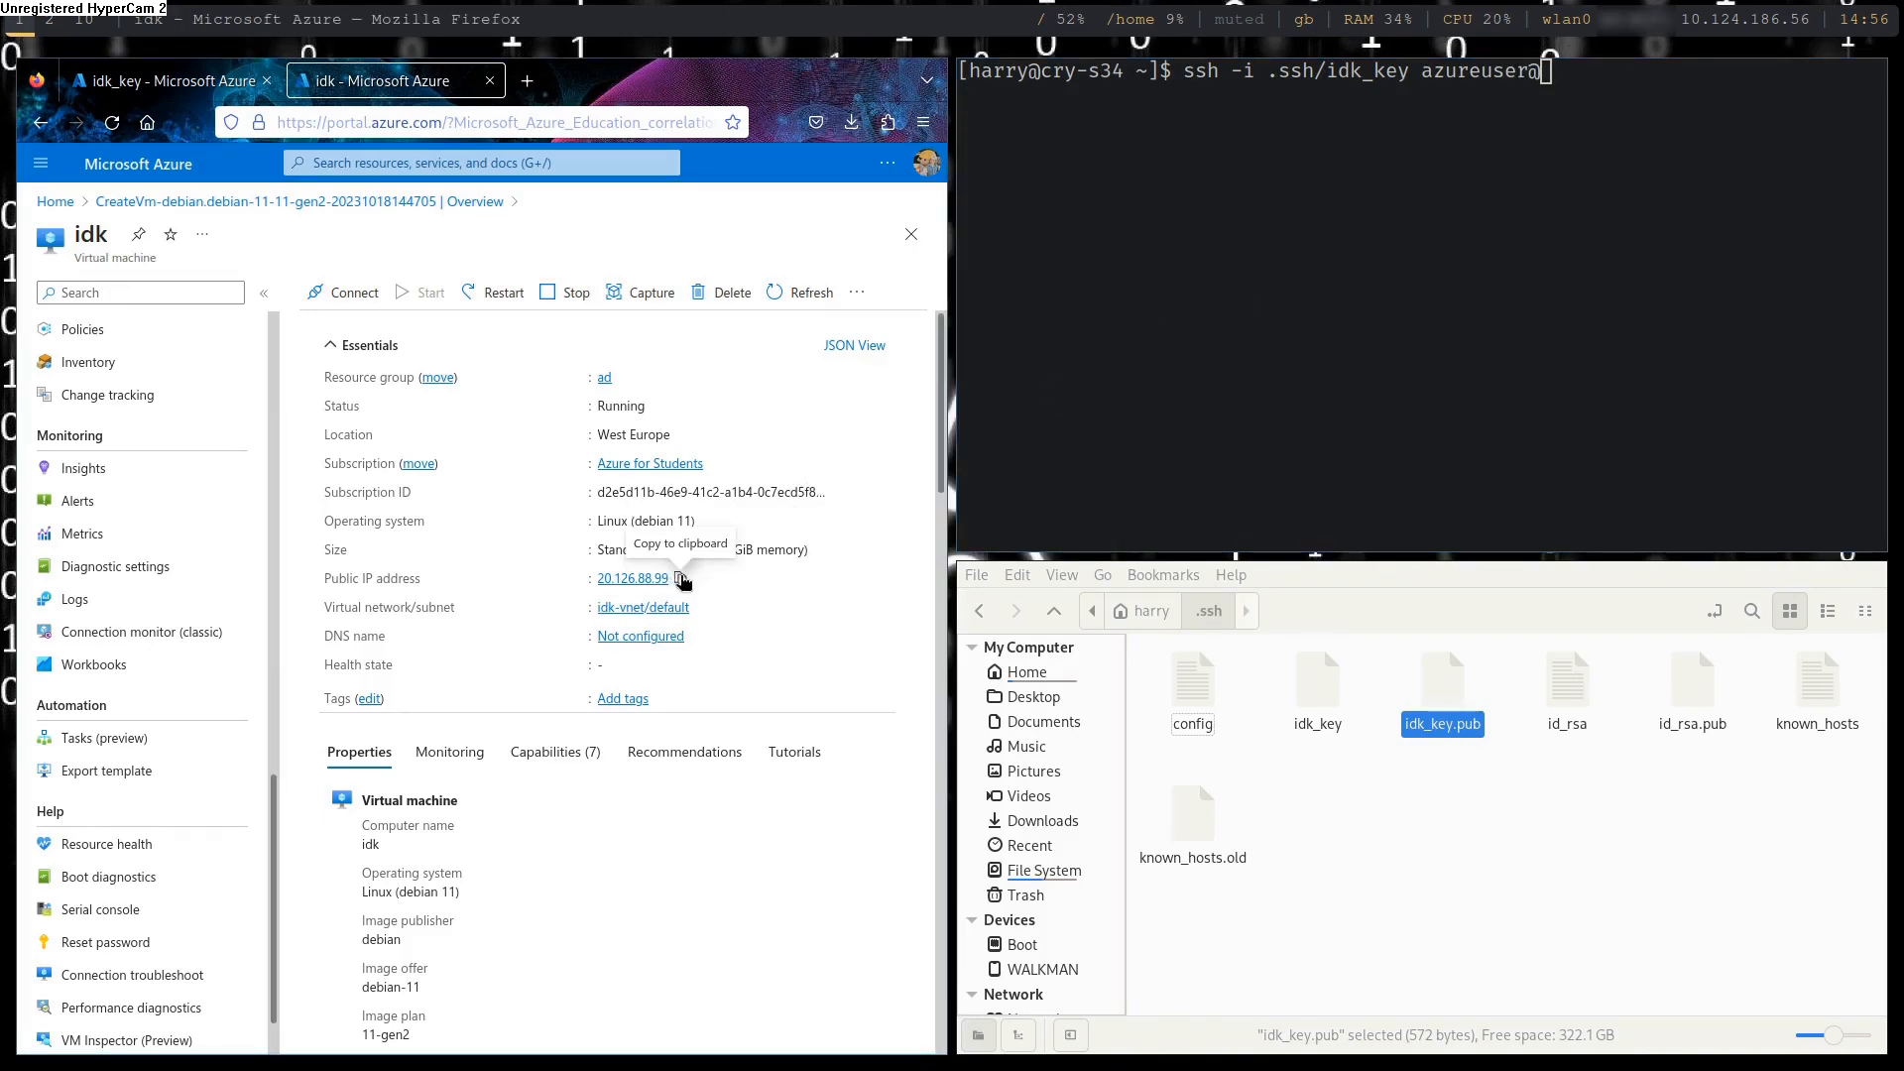
click(679, 578)
text(20.126.88.99)
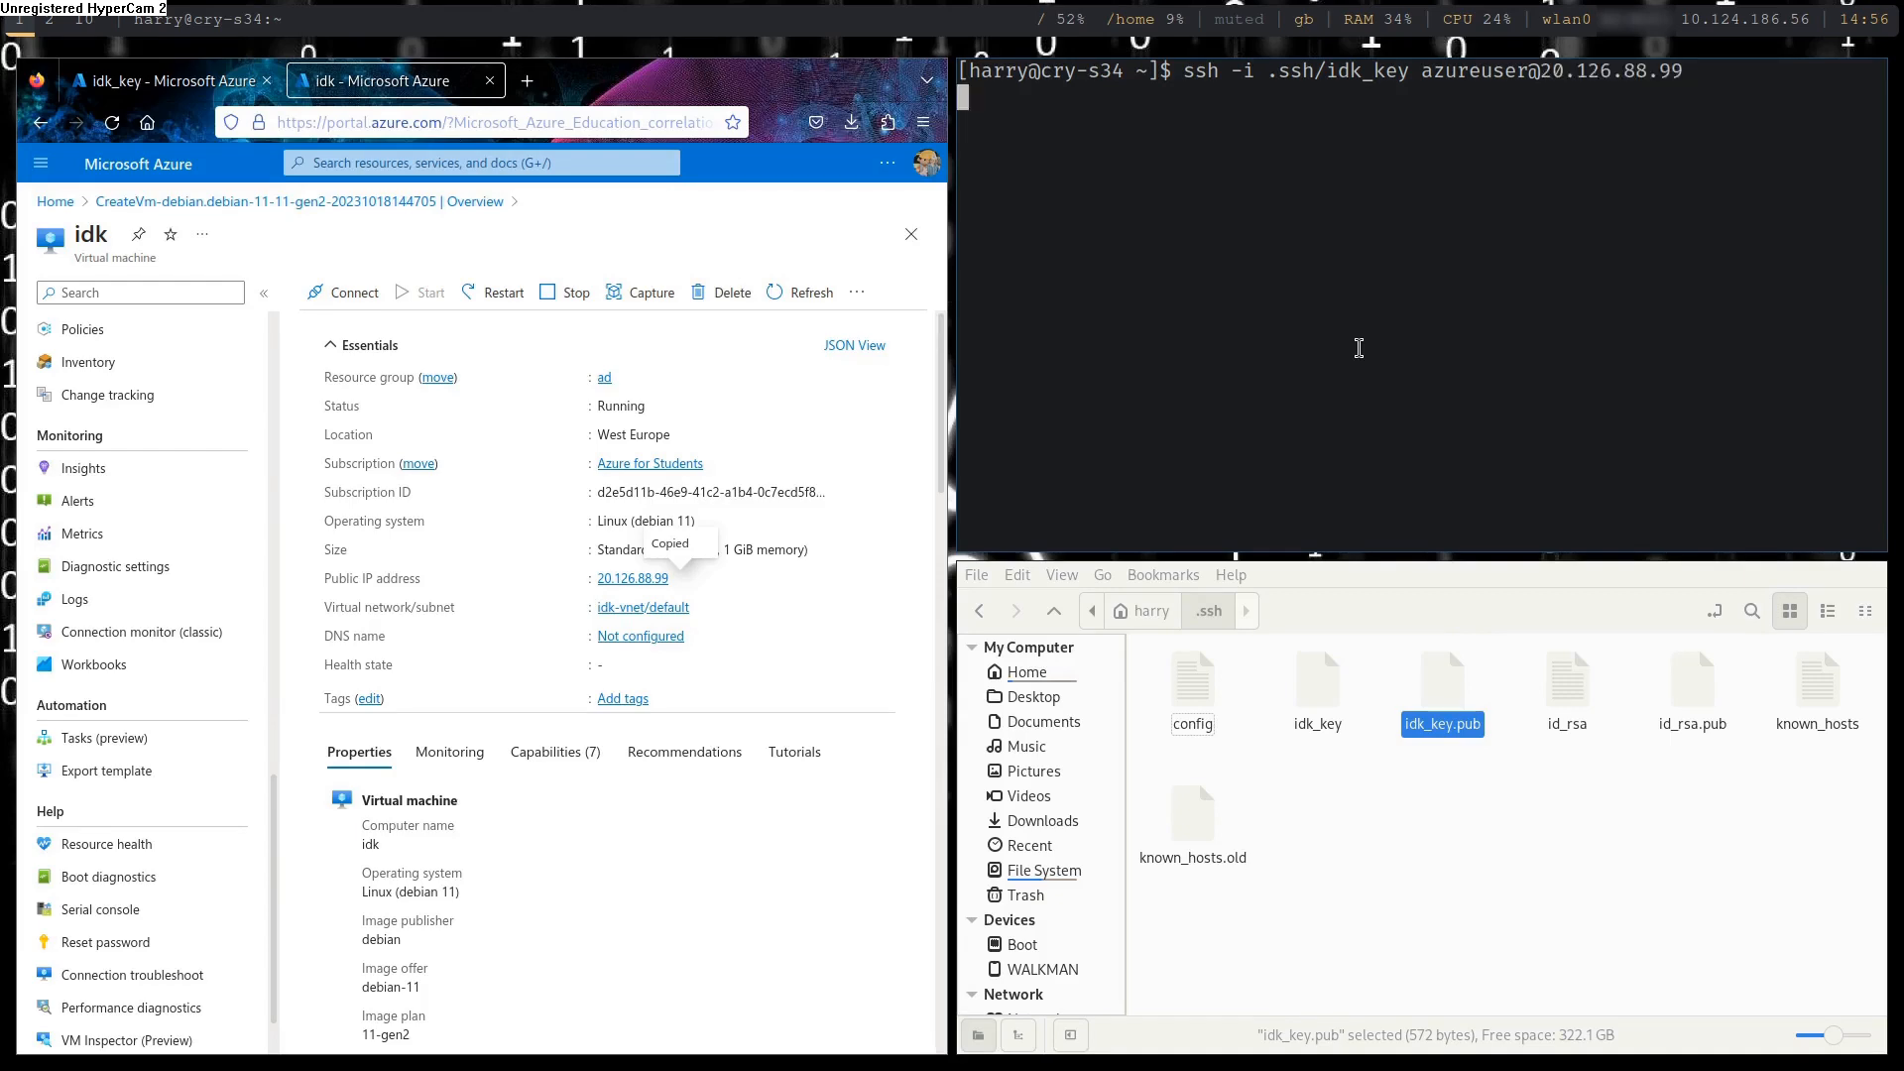
key(Return)
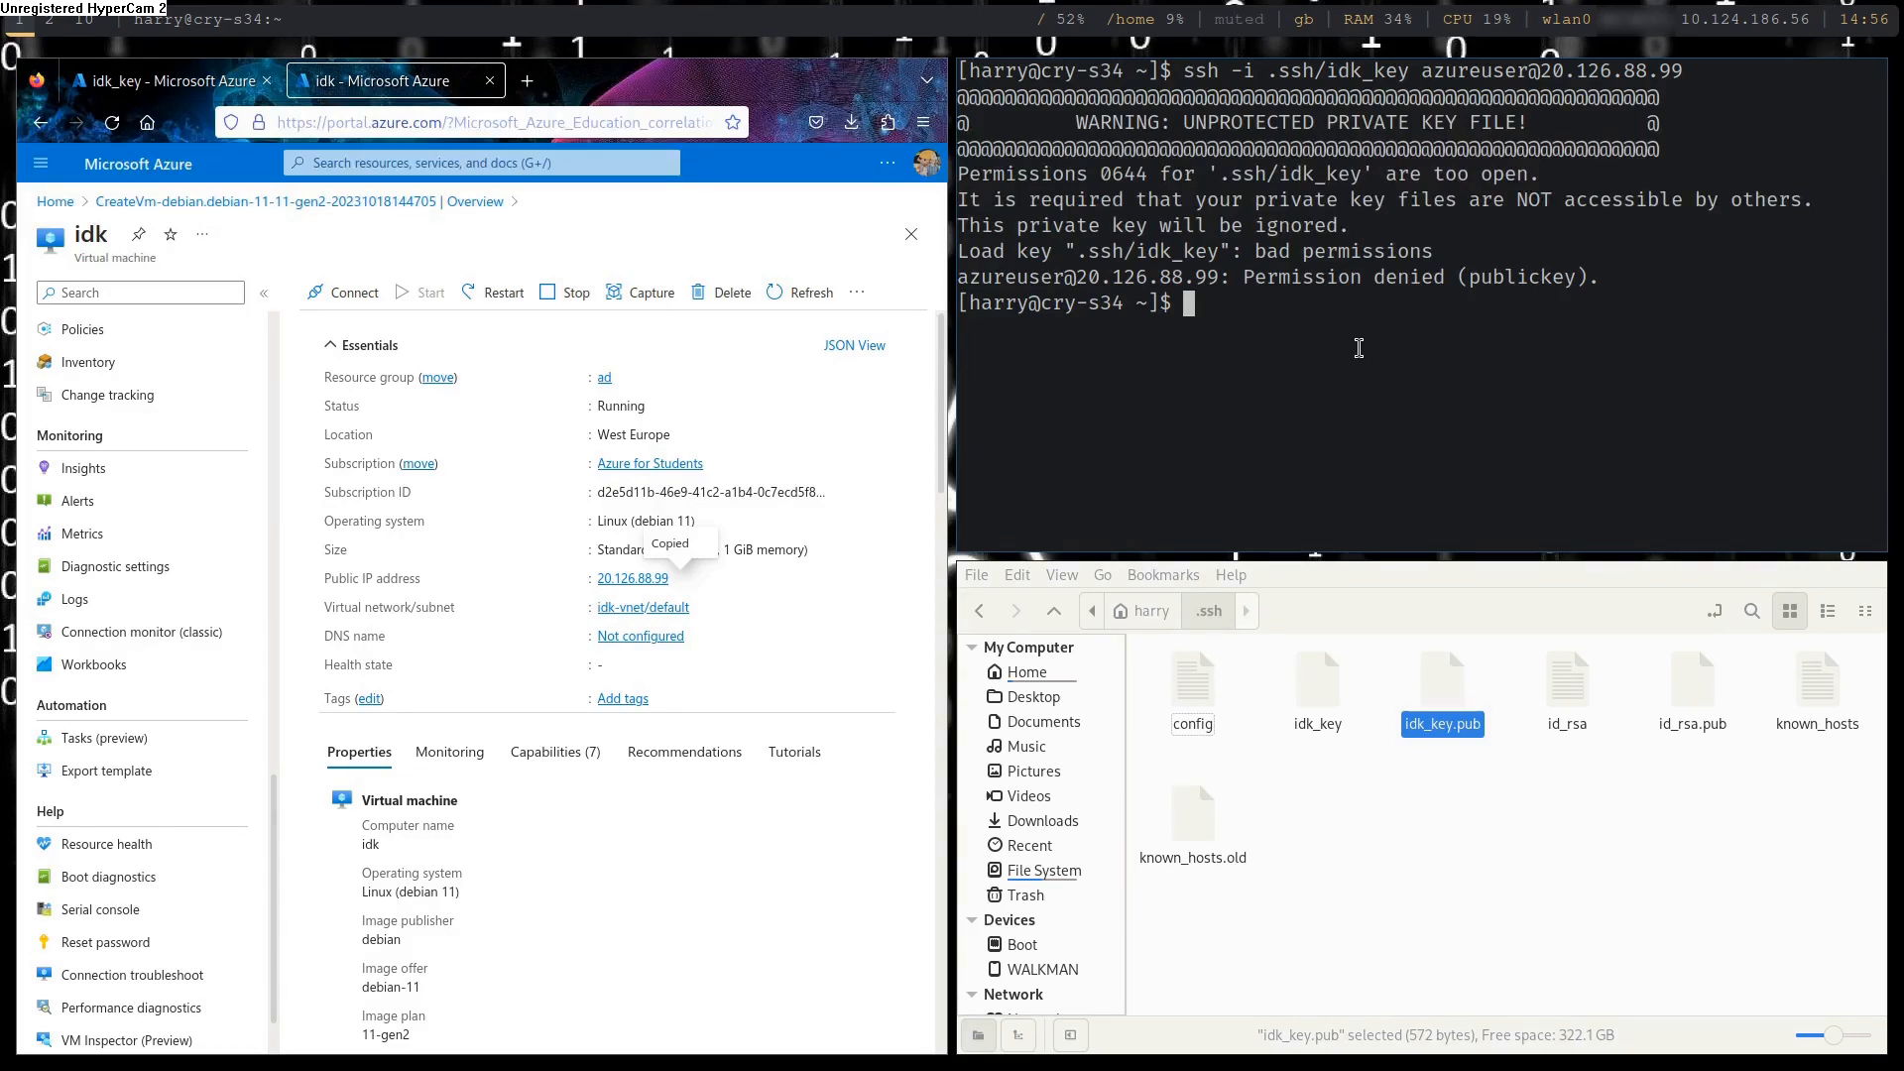
Use chmod to set the permissions of the SSH key files to 0600
text(chmod)
text(0600)
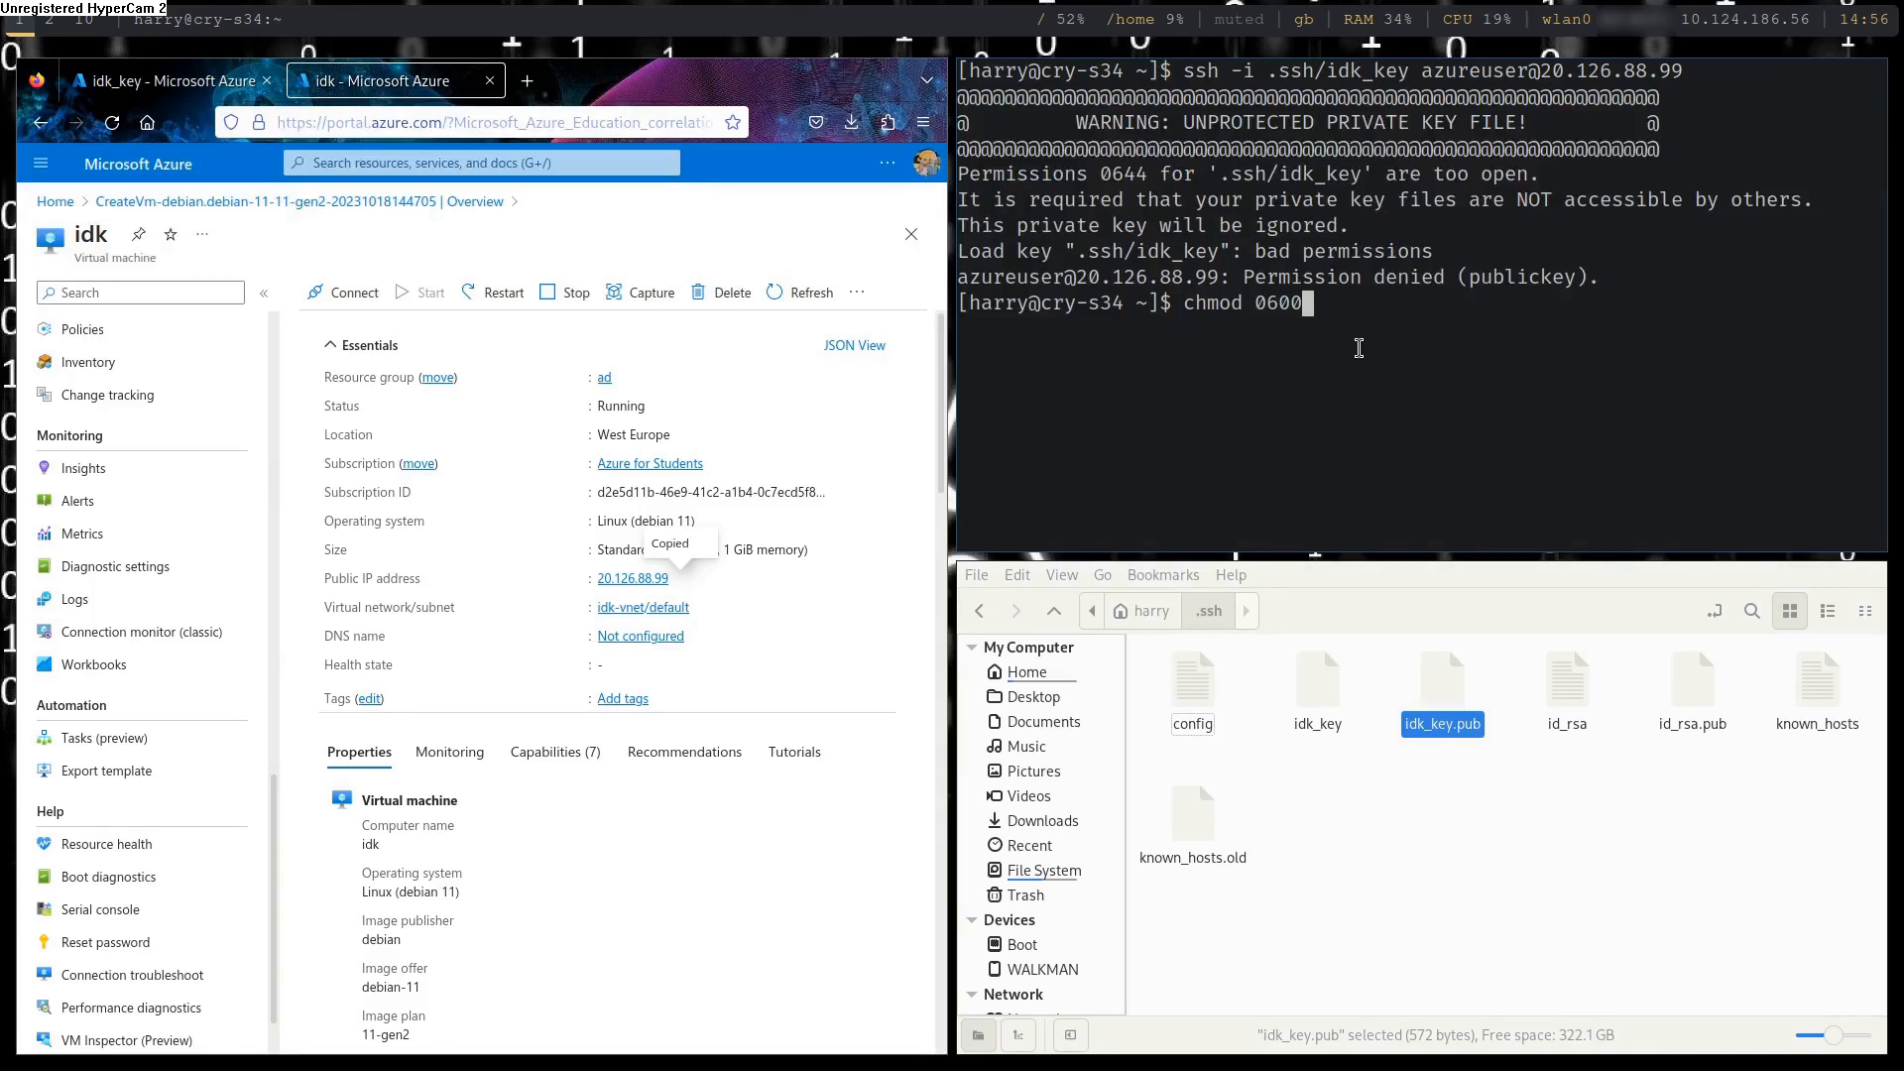
text( .)
text(/*)
key(ctrl+Left)
key(ctrl+Left)
key(Return)
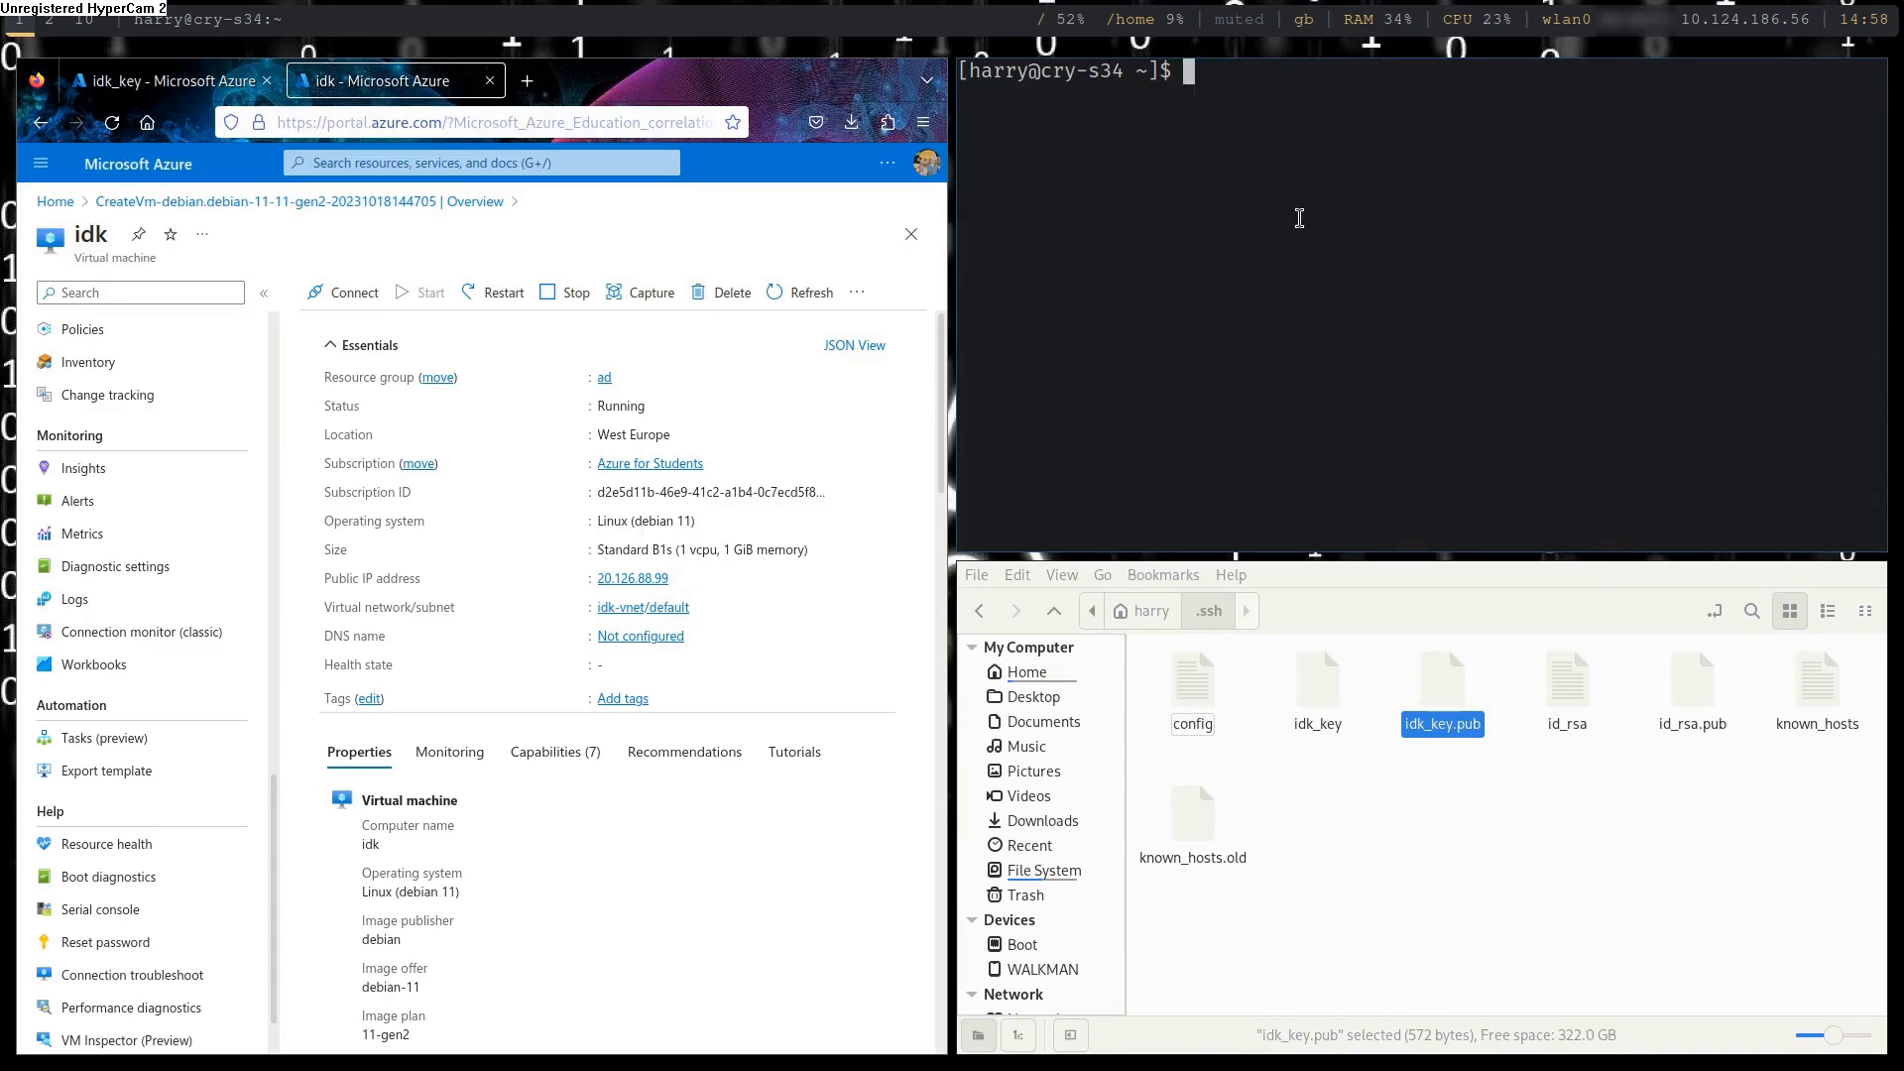
text(ssh -i )
text(id)
key(BackSpace)
key(BackSpace)
text(.ssh/idk)
key(Tab)
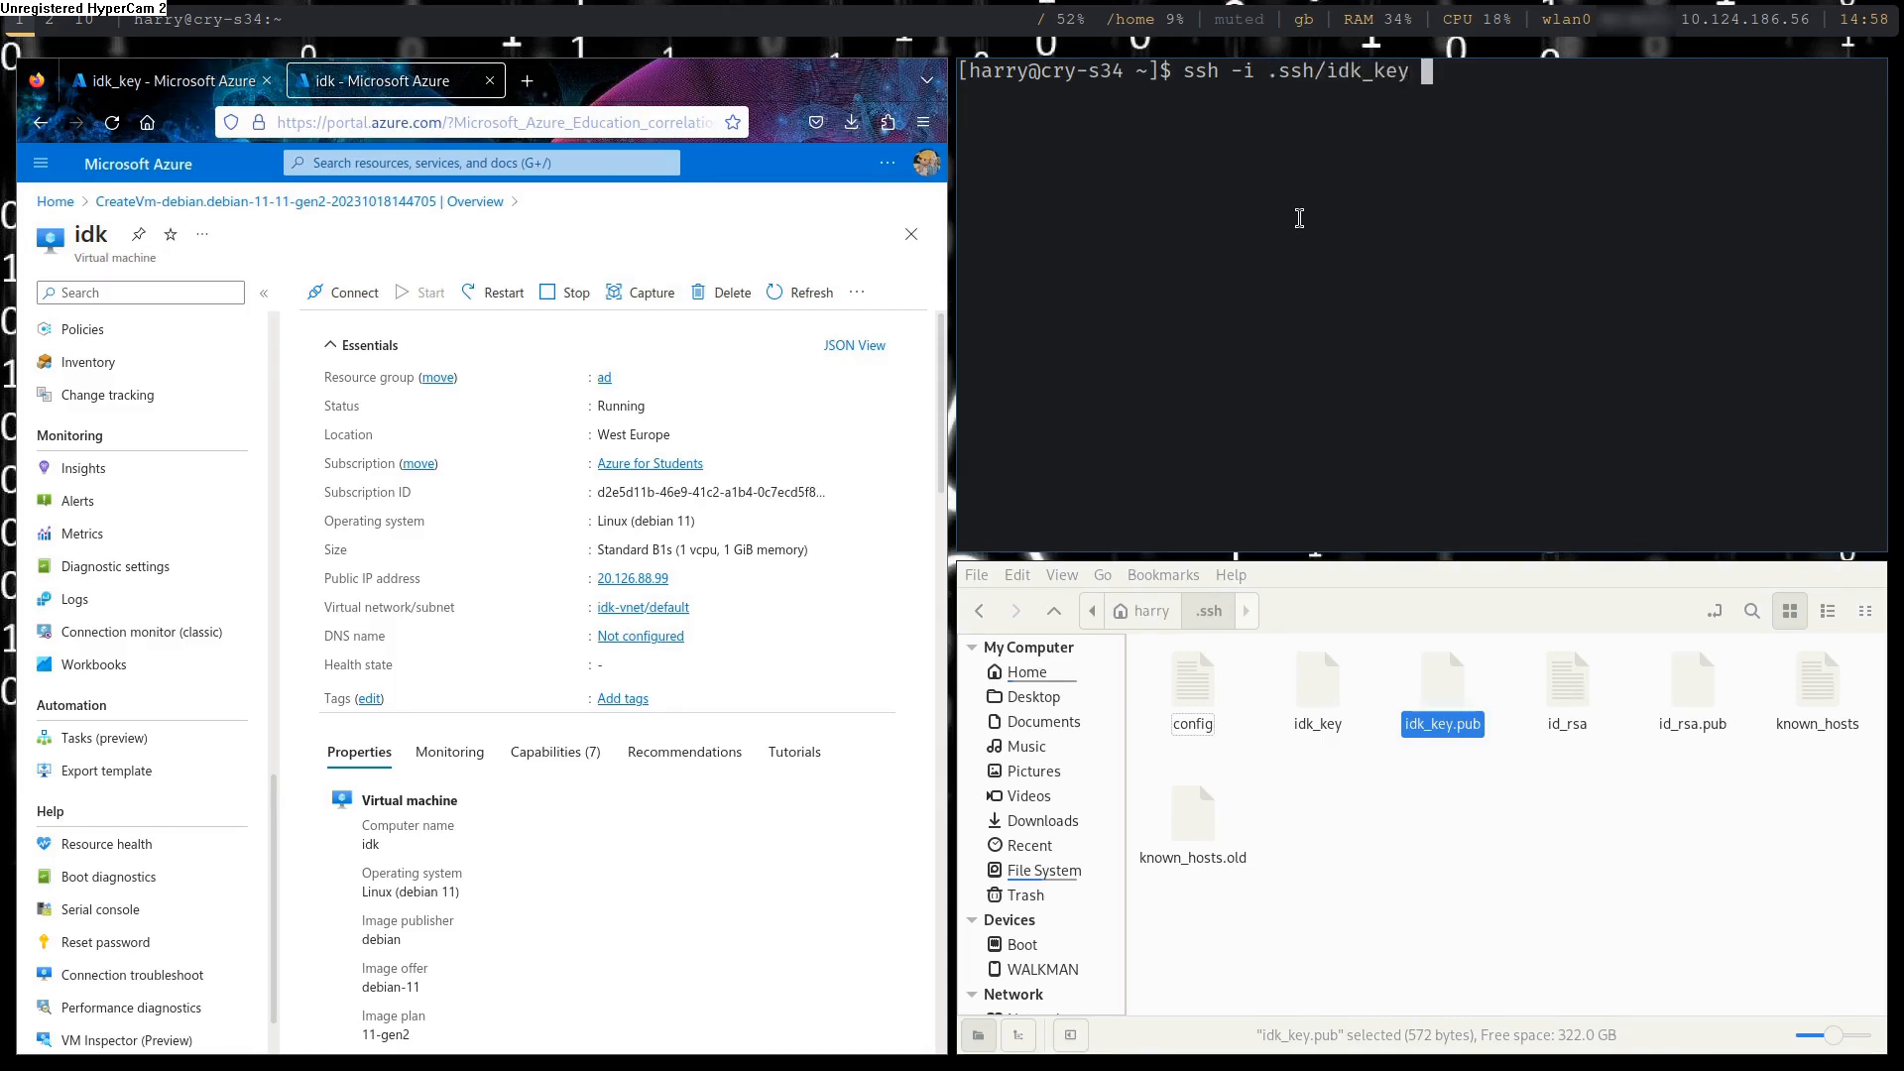
text(azureuser@)
text(20.126.88.99)
key(Return)
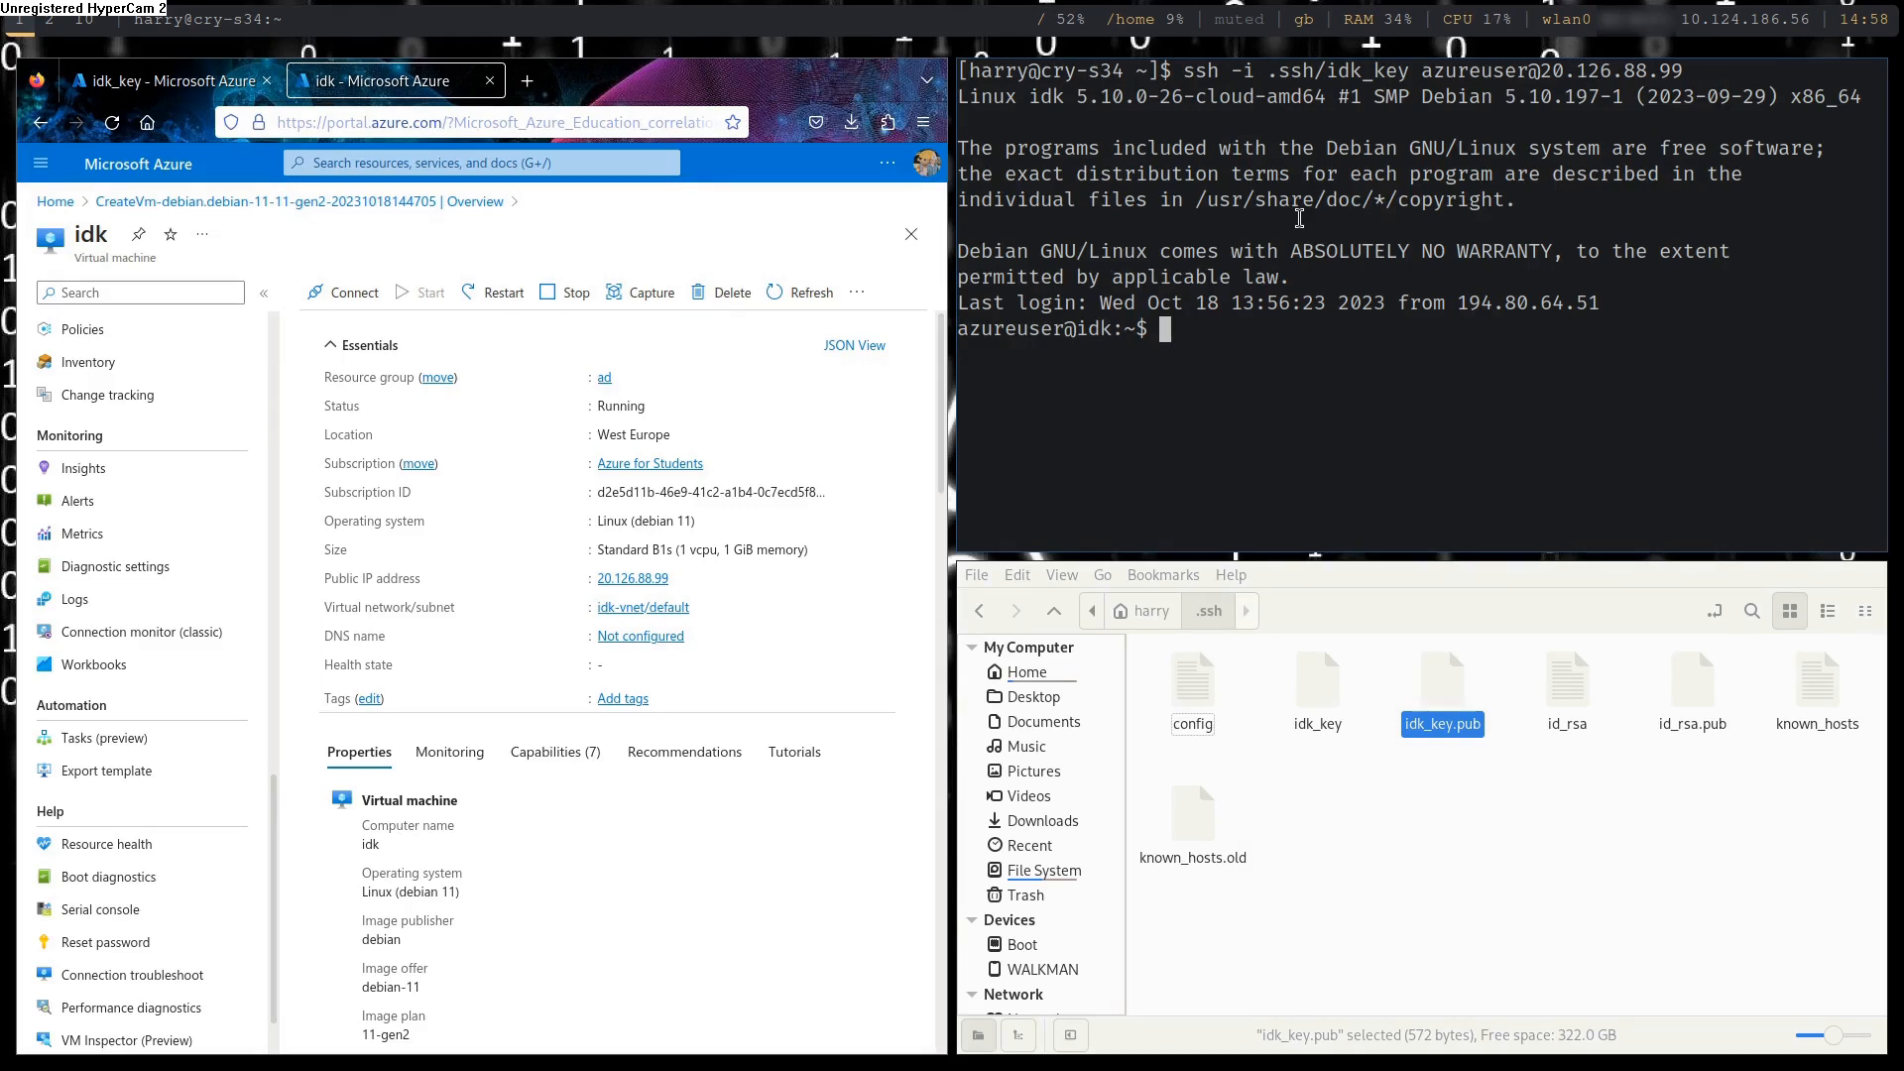
Update the virtual machine's package lists and upgrade its packages with sudo apt update and sudo apt upgrade
text(sudo apt update)
key(Return)
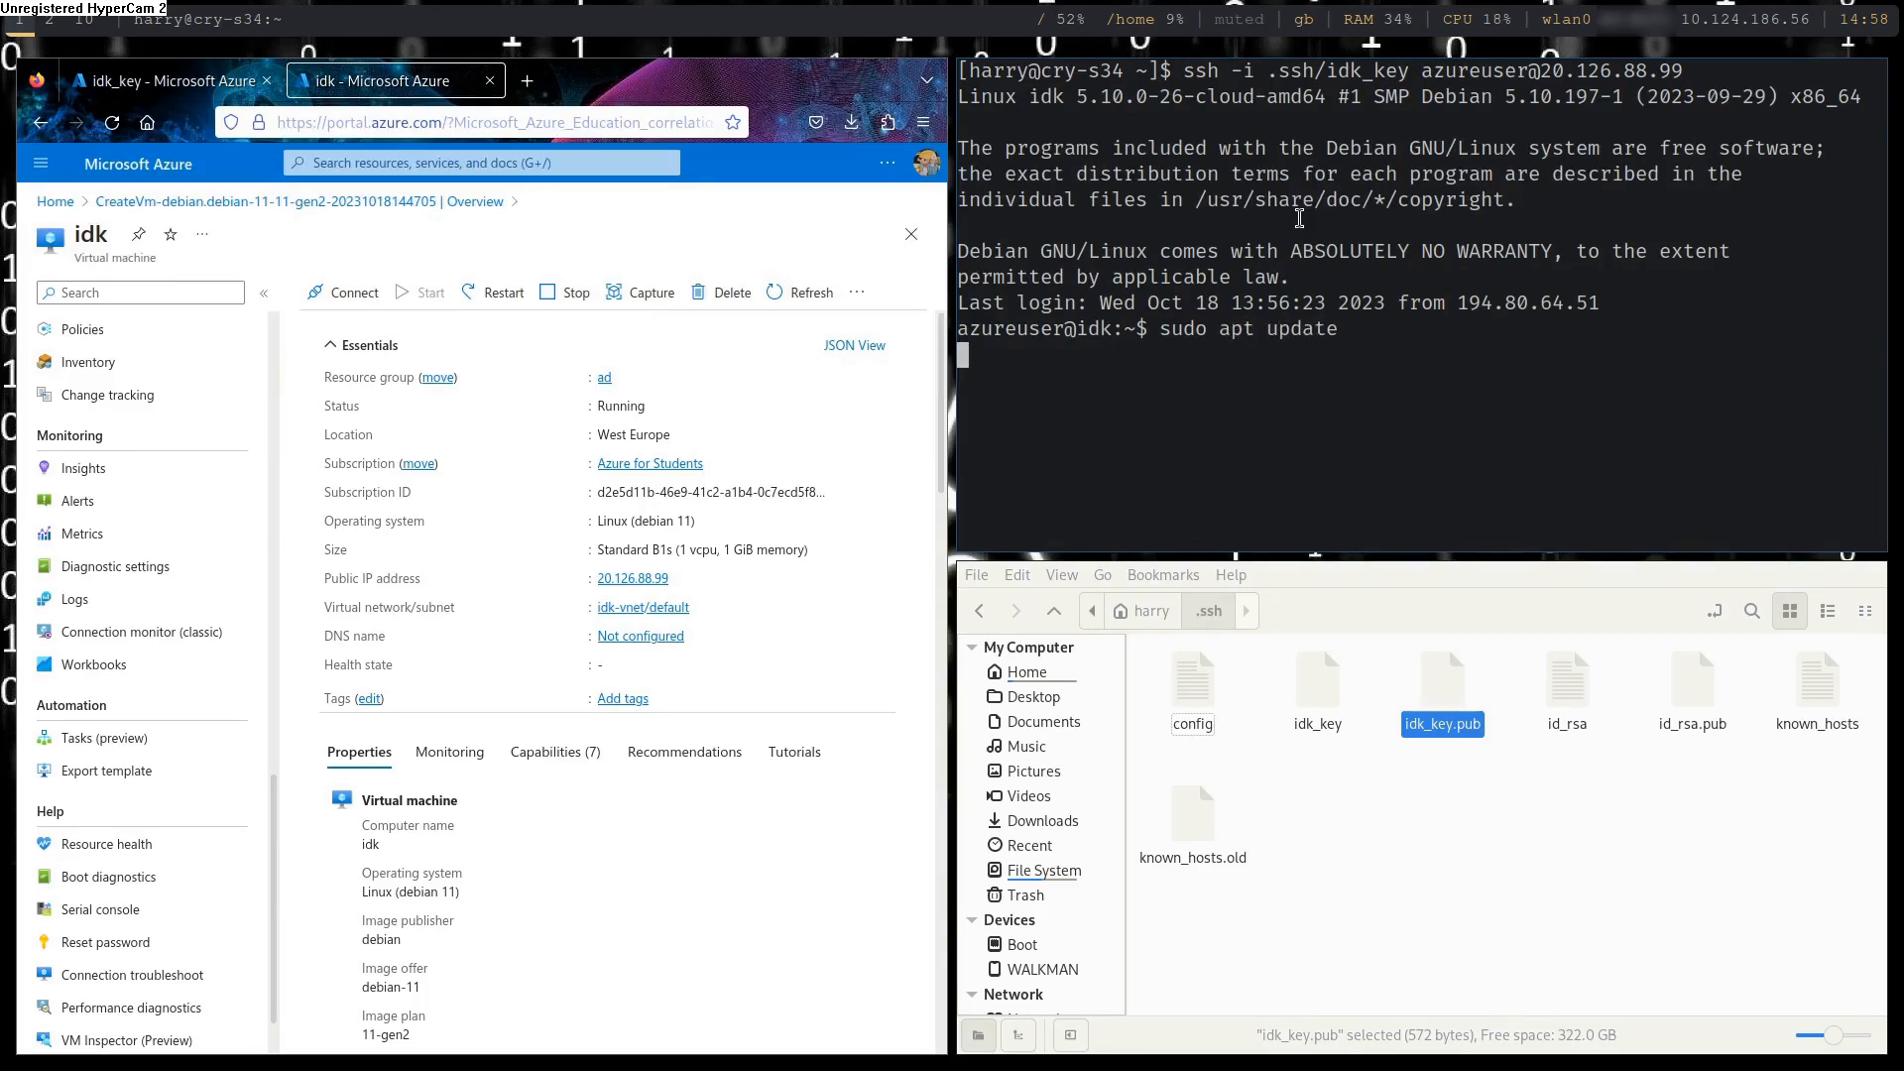
text(su)
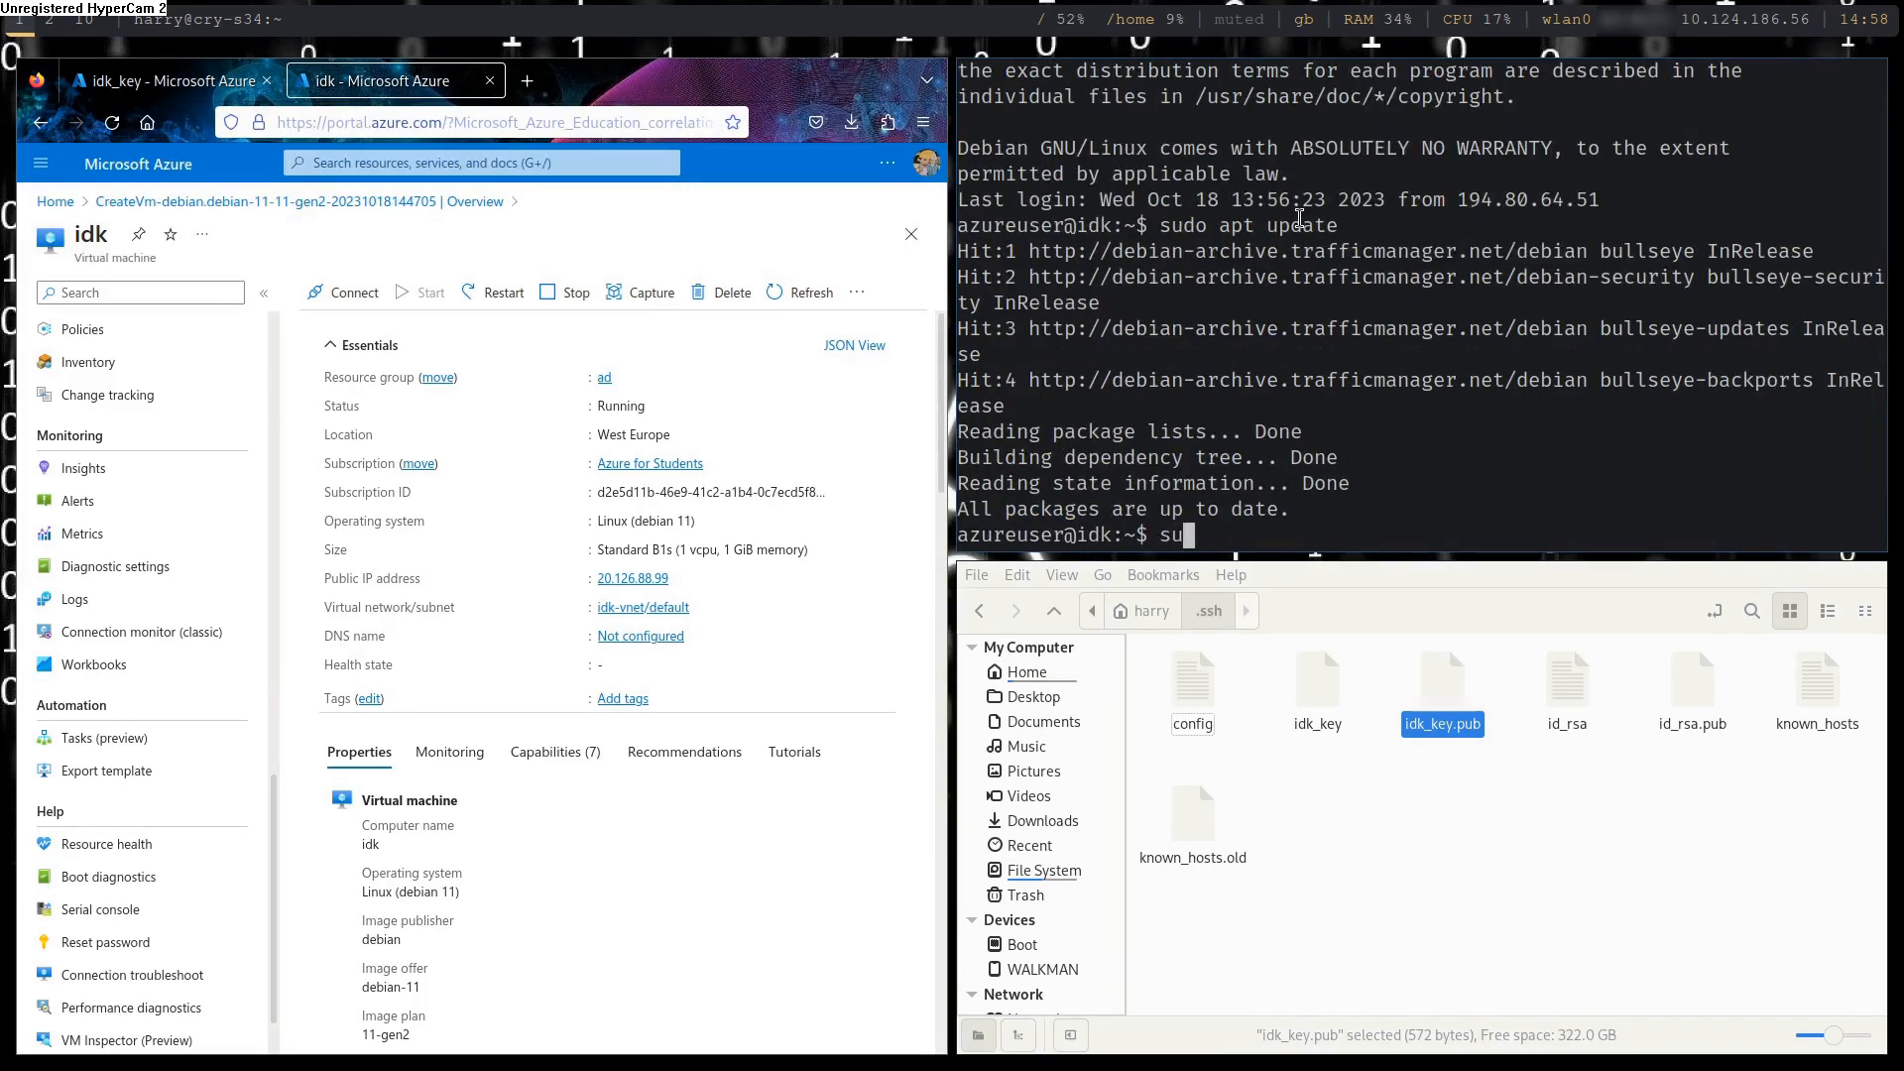
text(do apt upgrade)
key(Return)
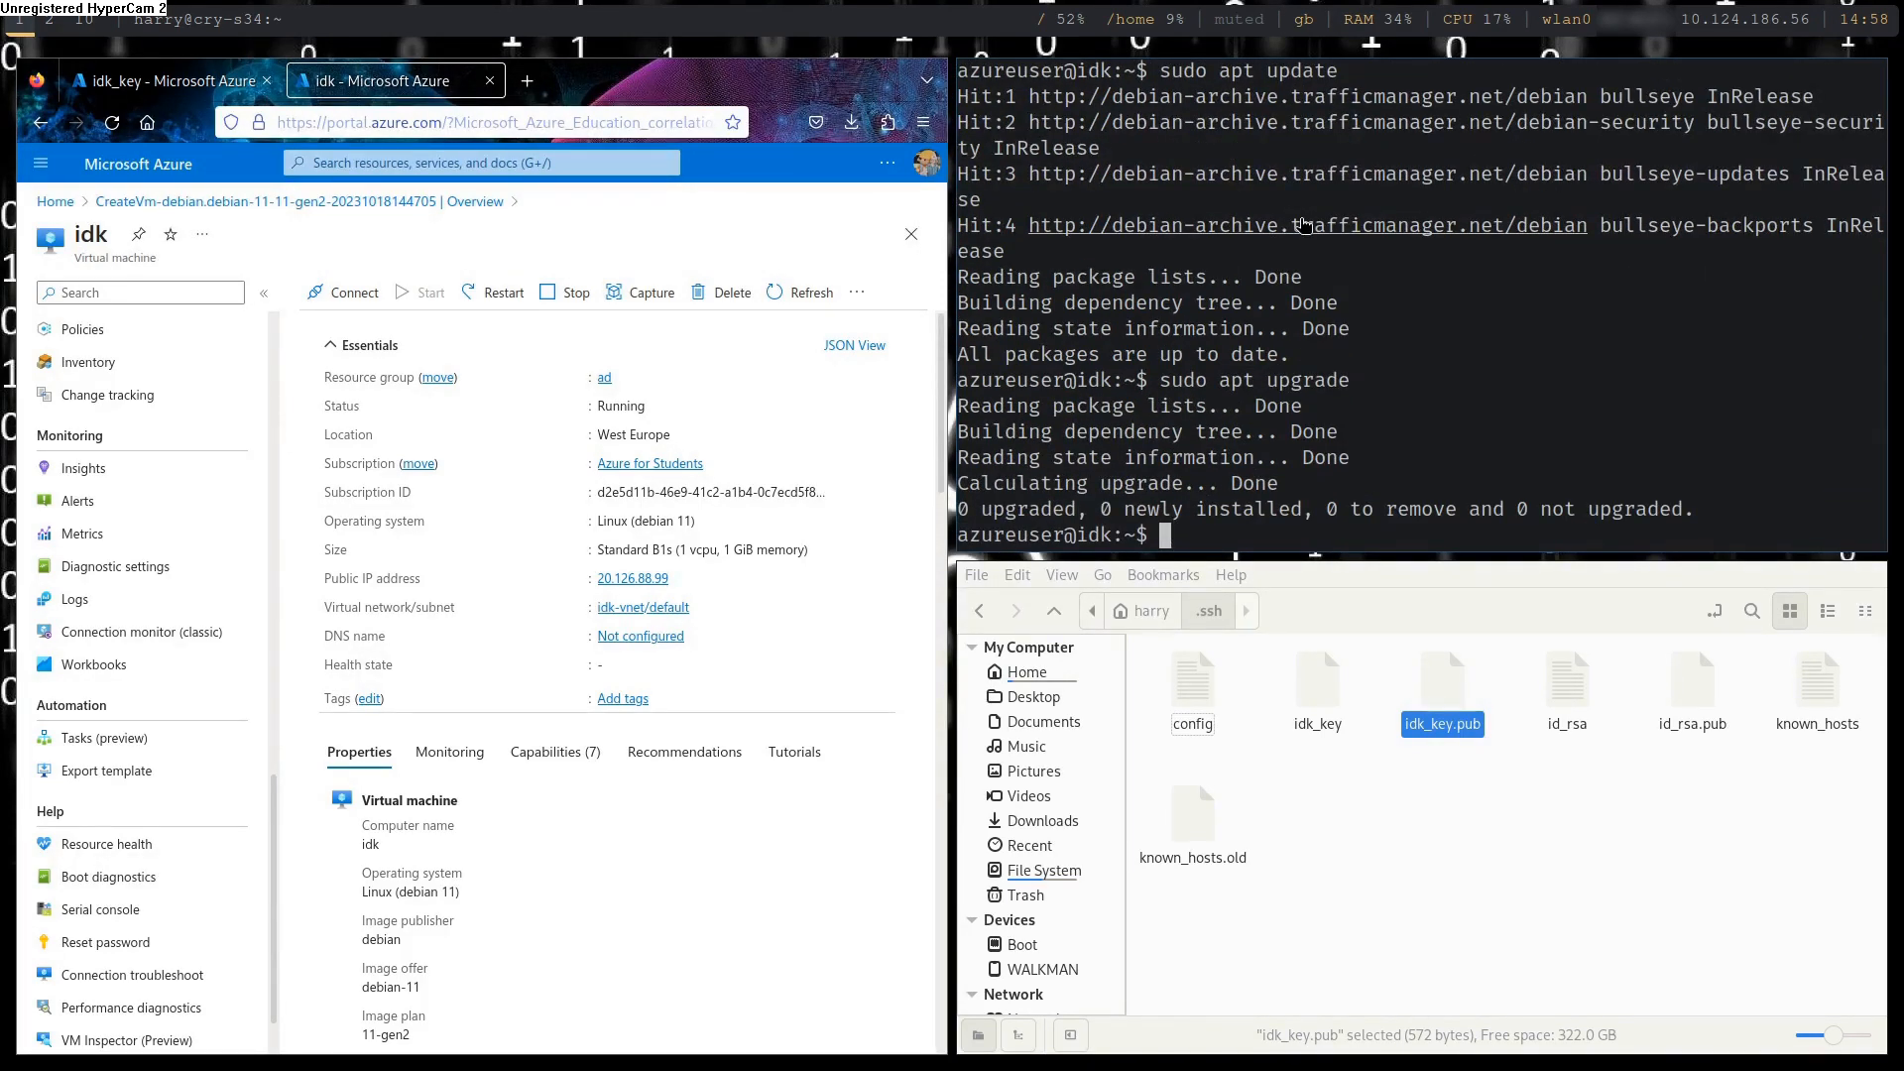
Install neofetch on the virtual machine with sudo apt install neofetch, accepting the installation with Y
text(sudo apt install neofetch)
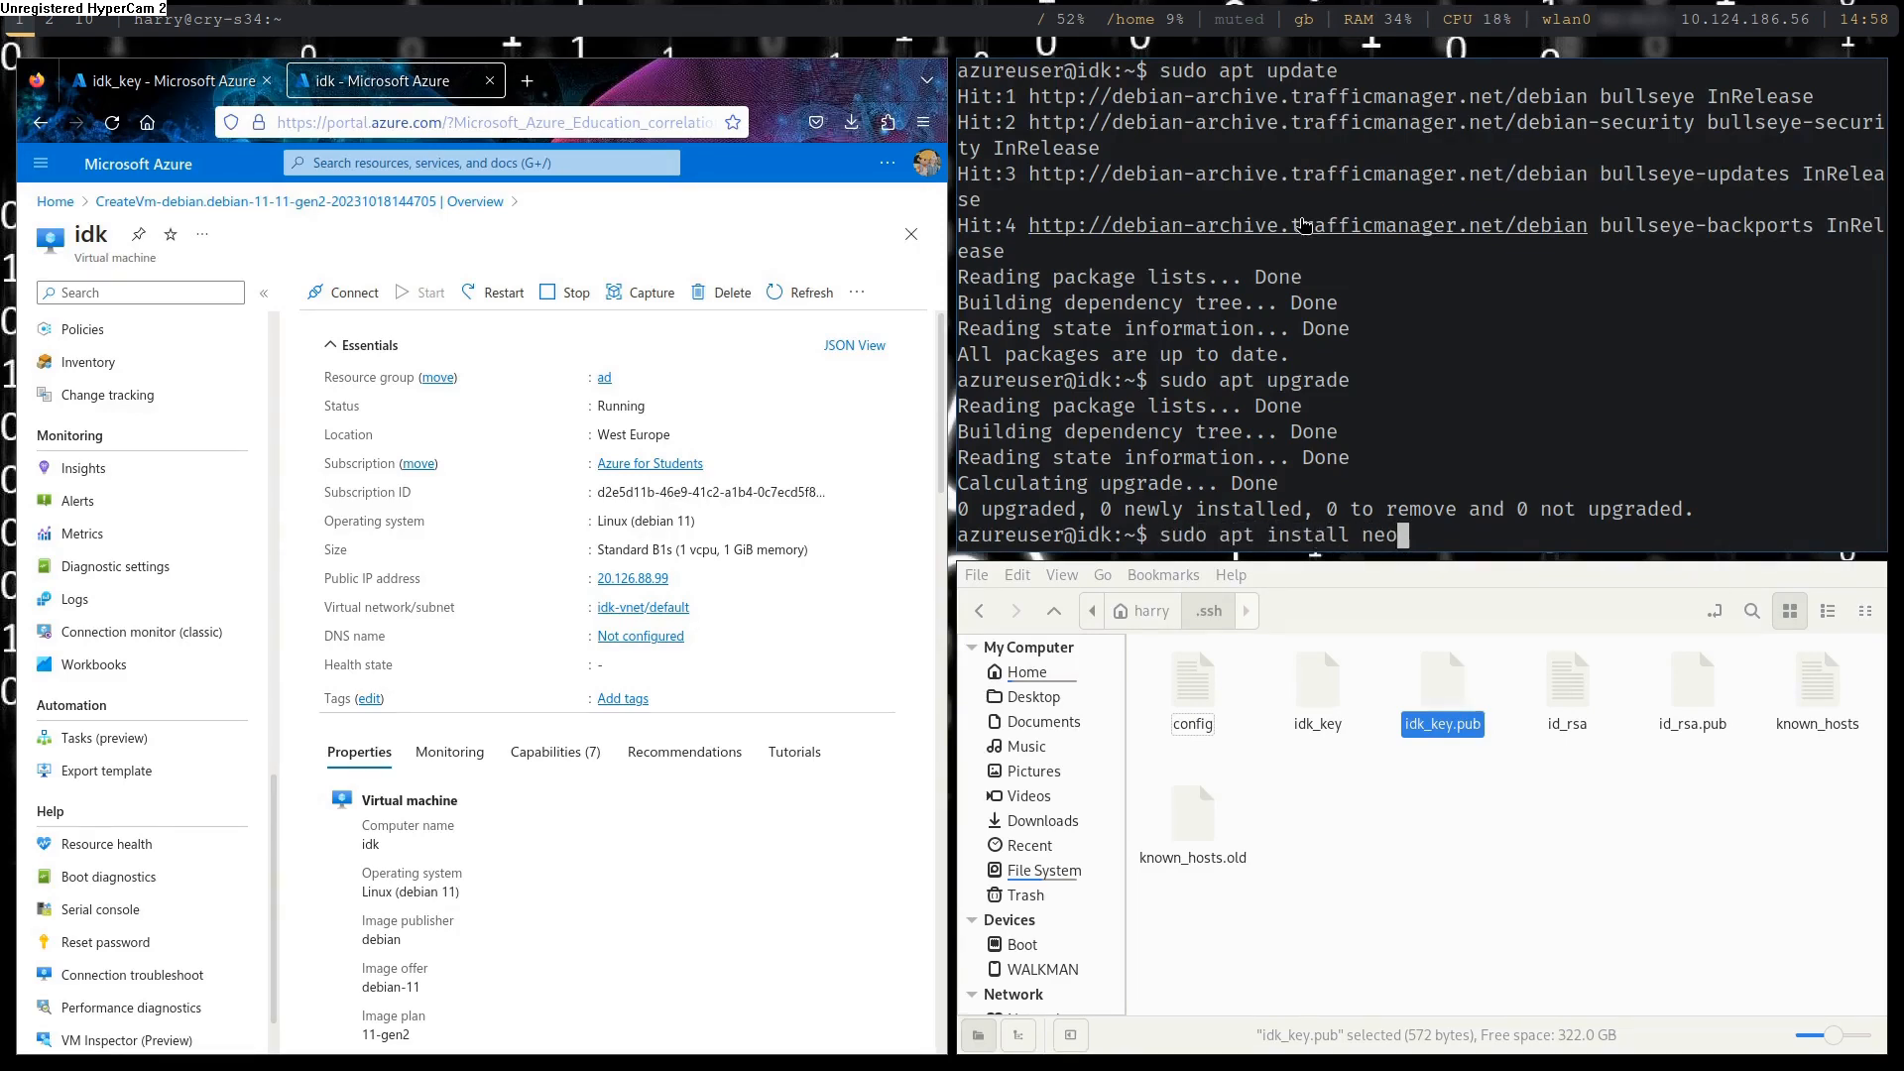
key(Return)
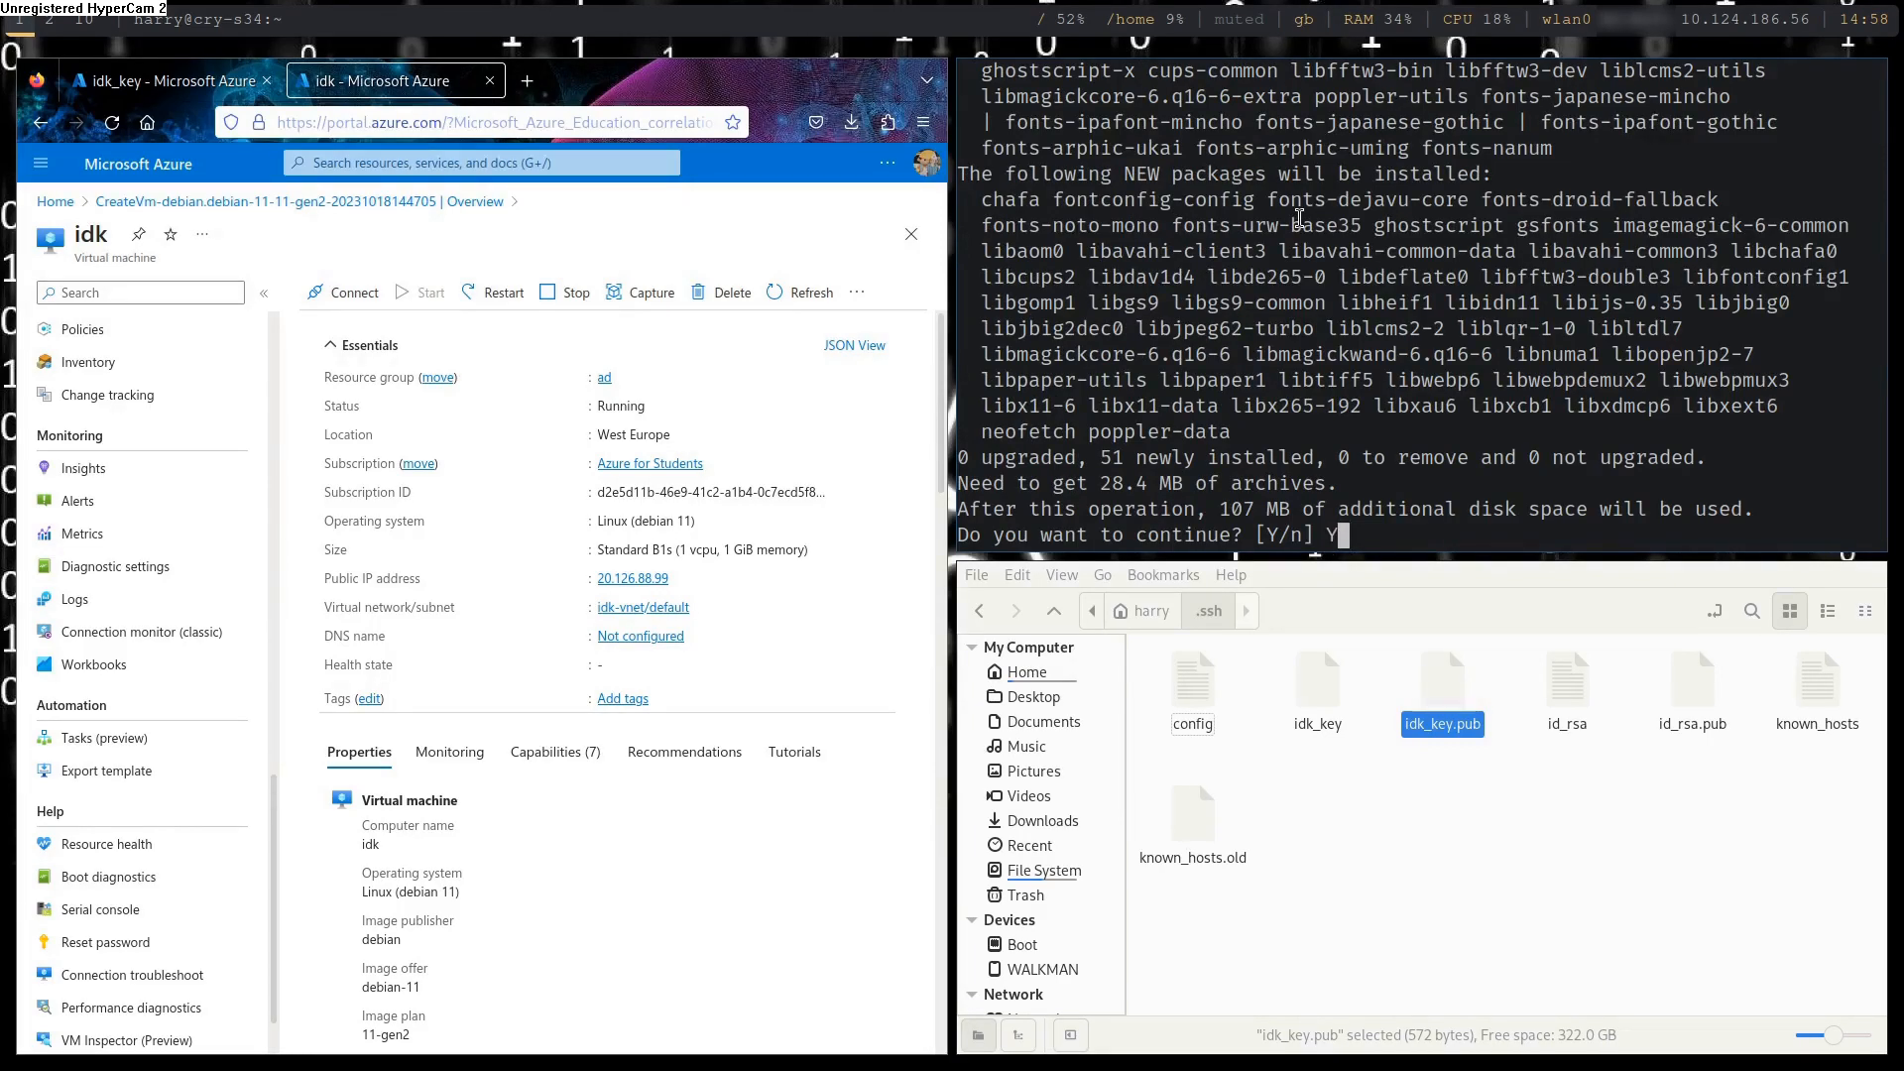
key(Return)
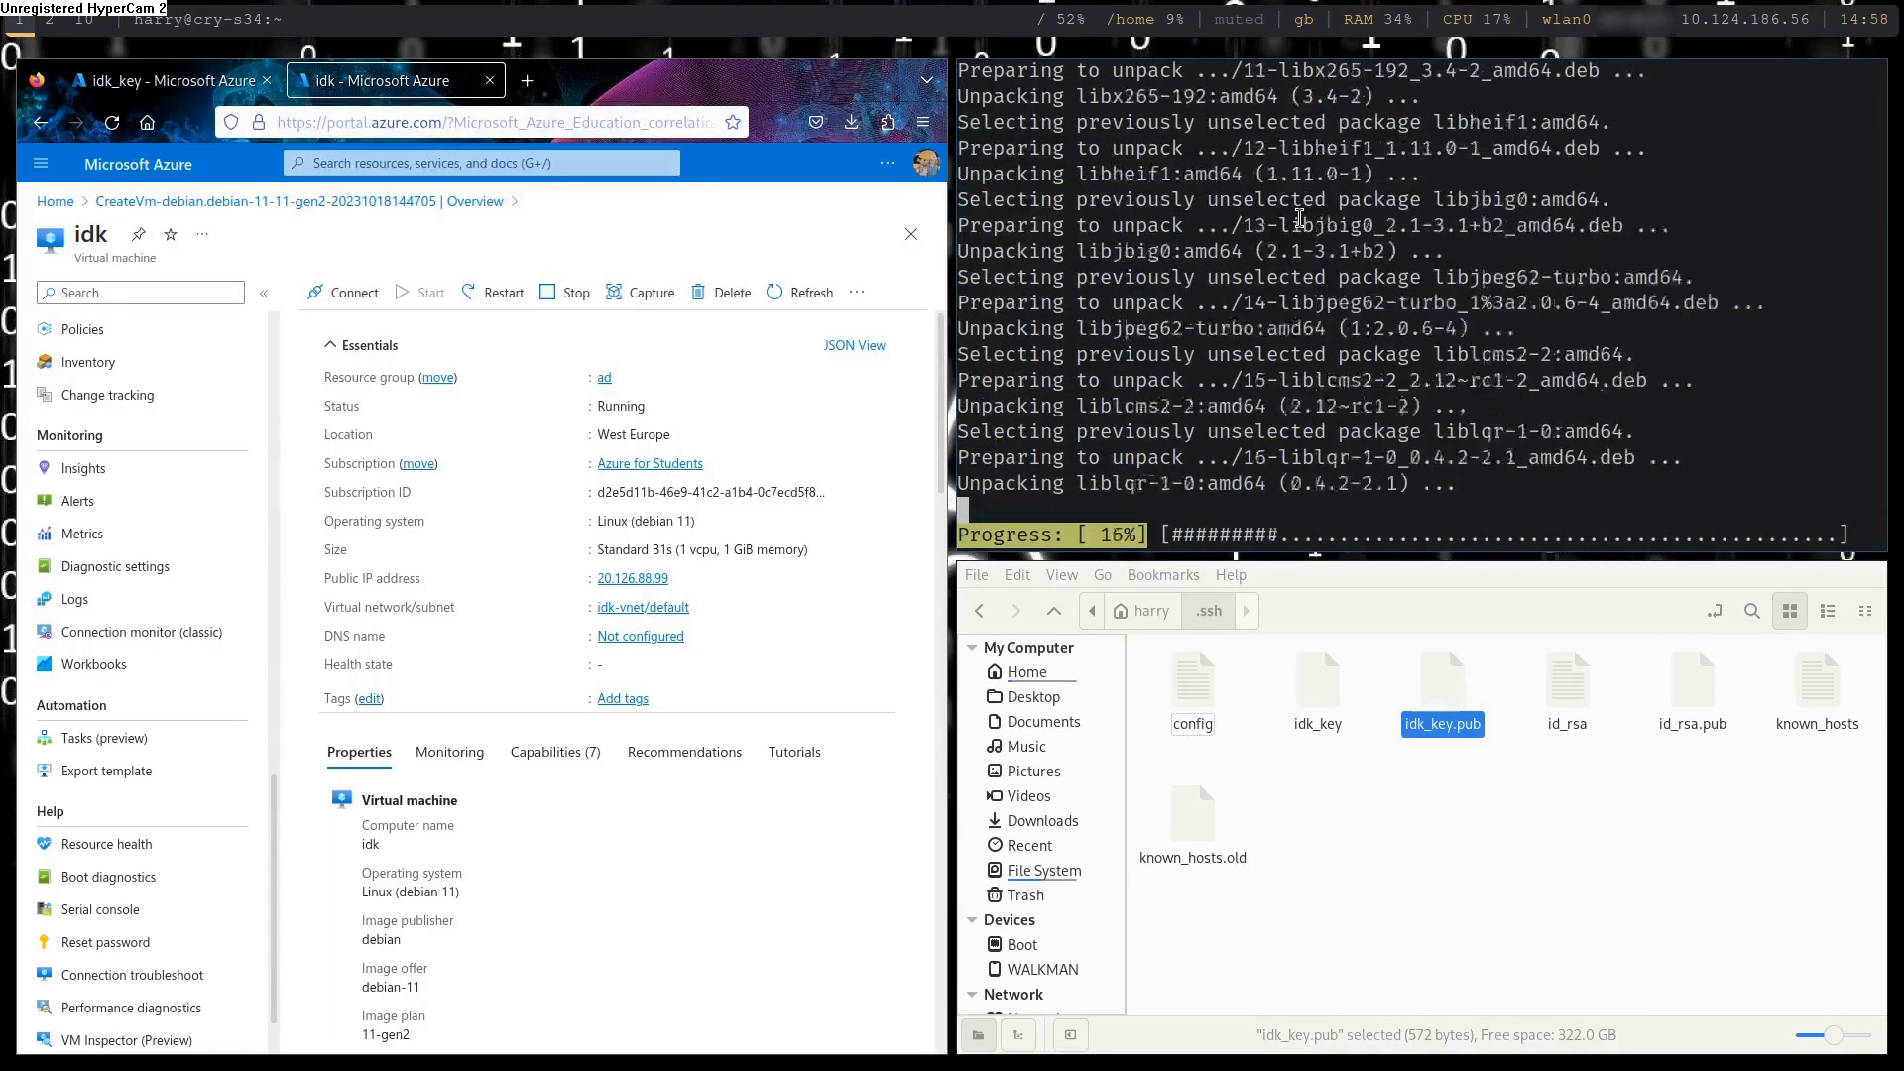
Make the terminal full screen and run neofetch to display the virtual machine's system information
key(super+f)
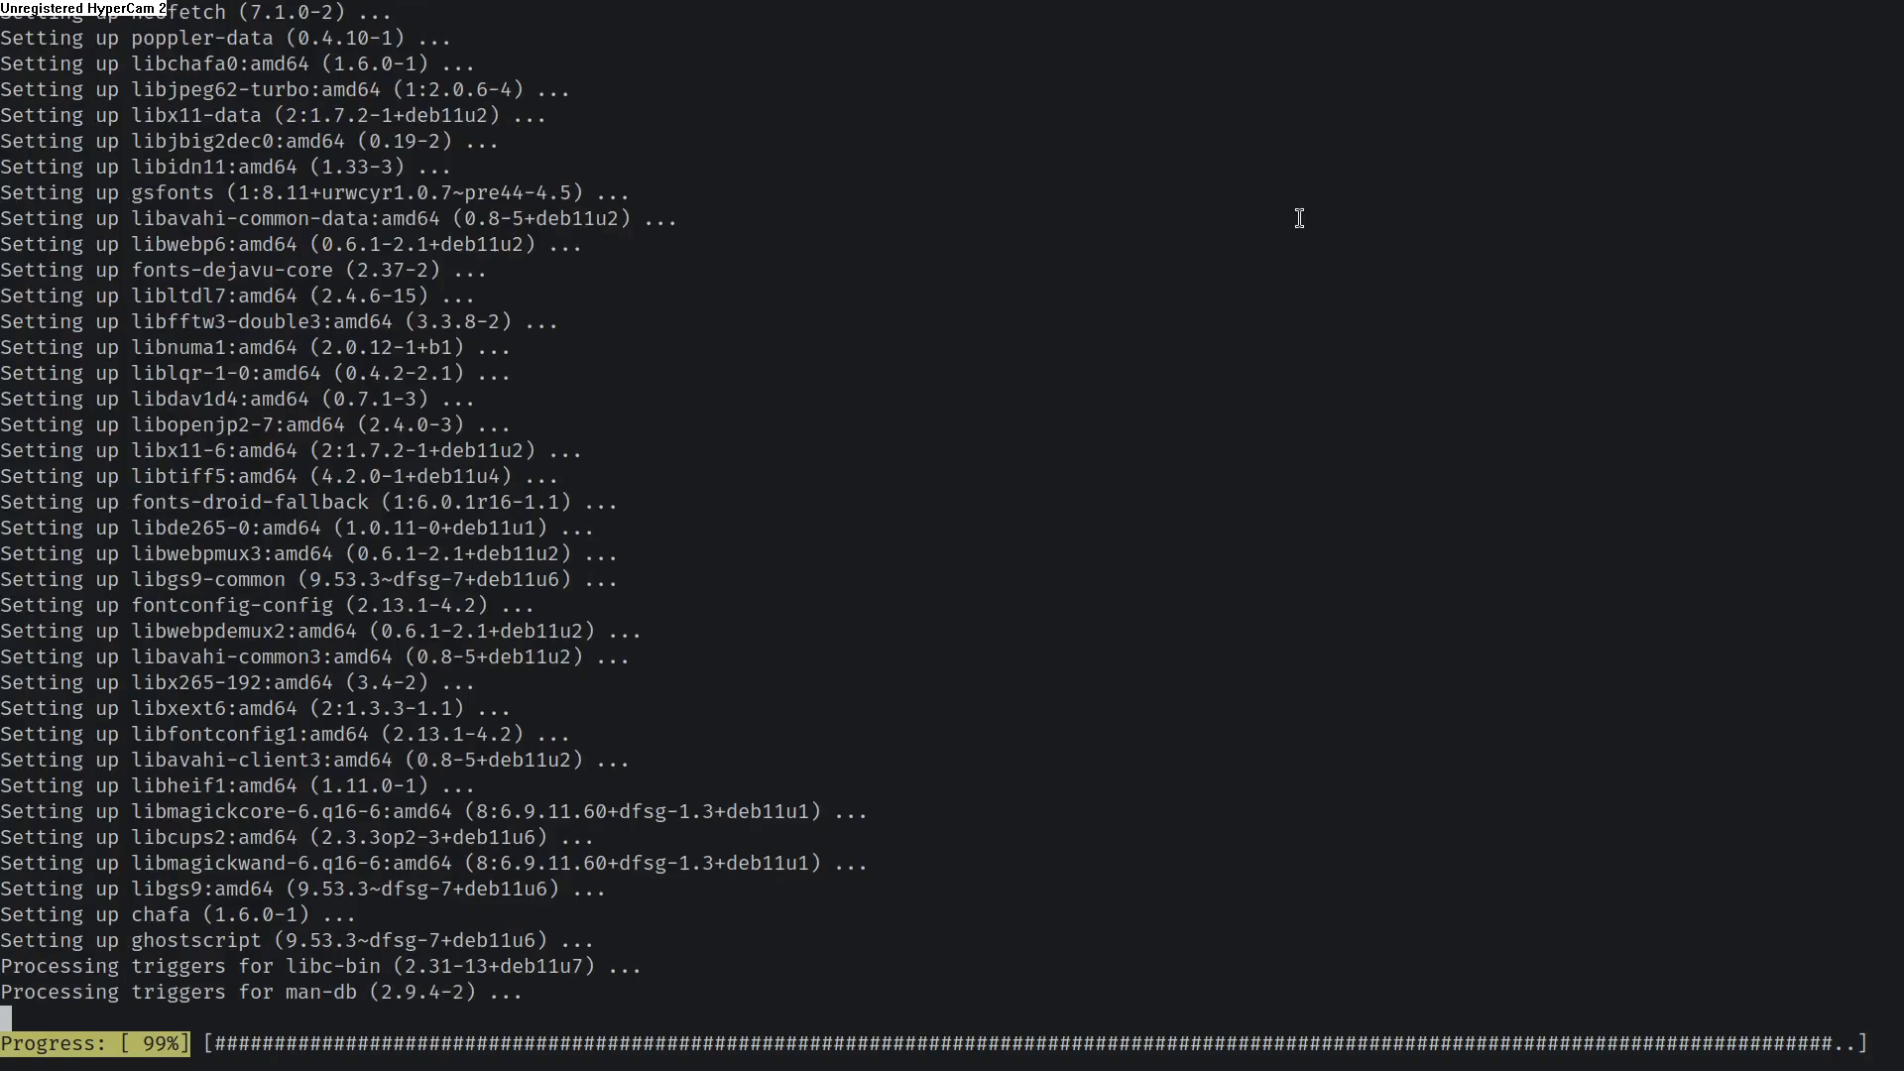
text(neofetch)
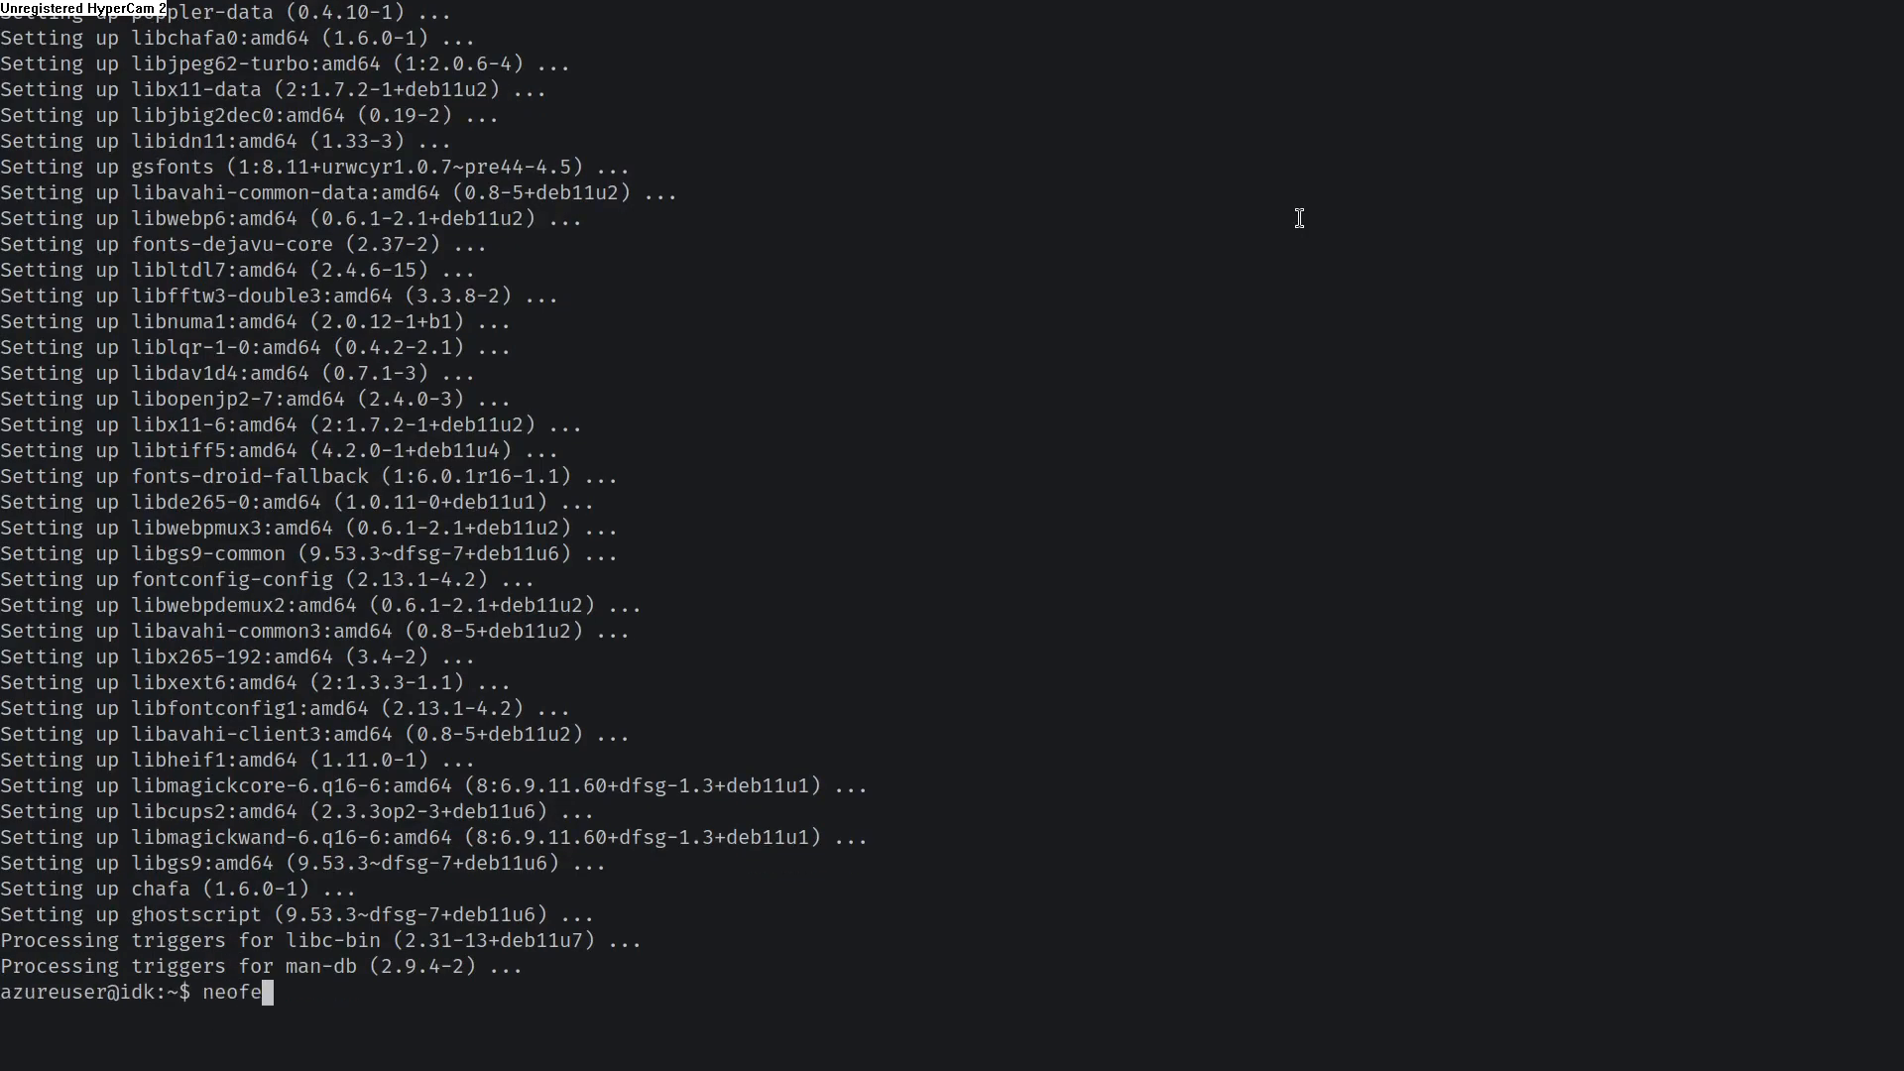
key(Return)
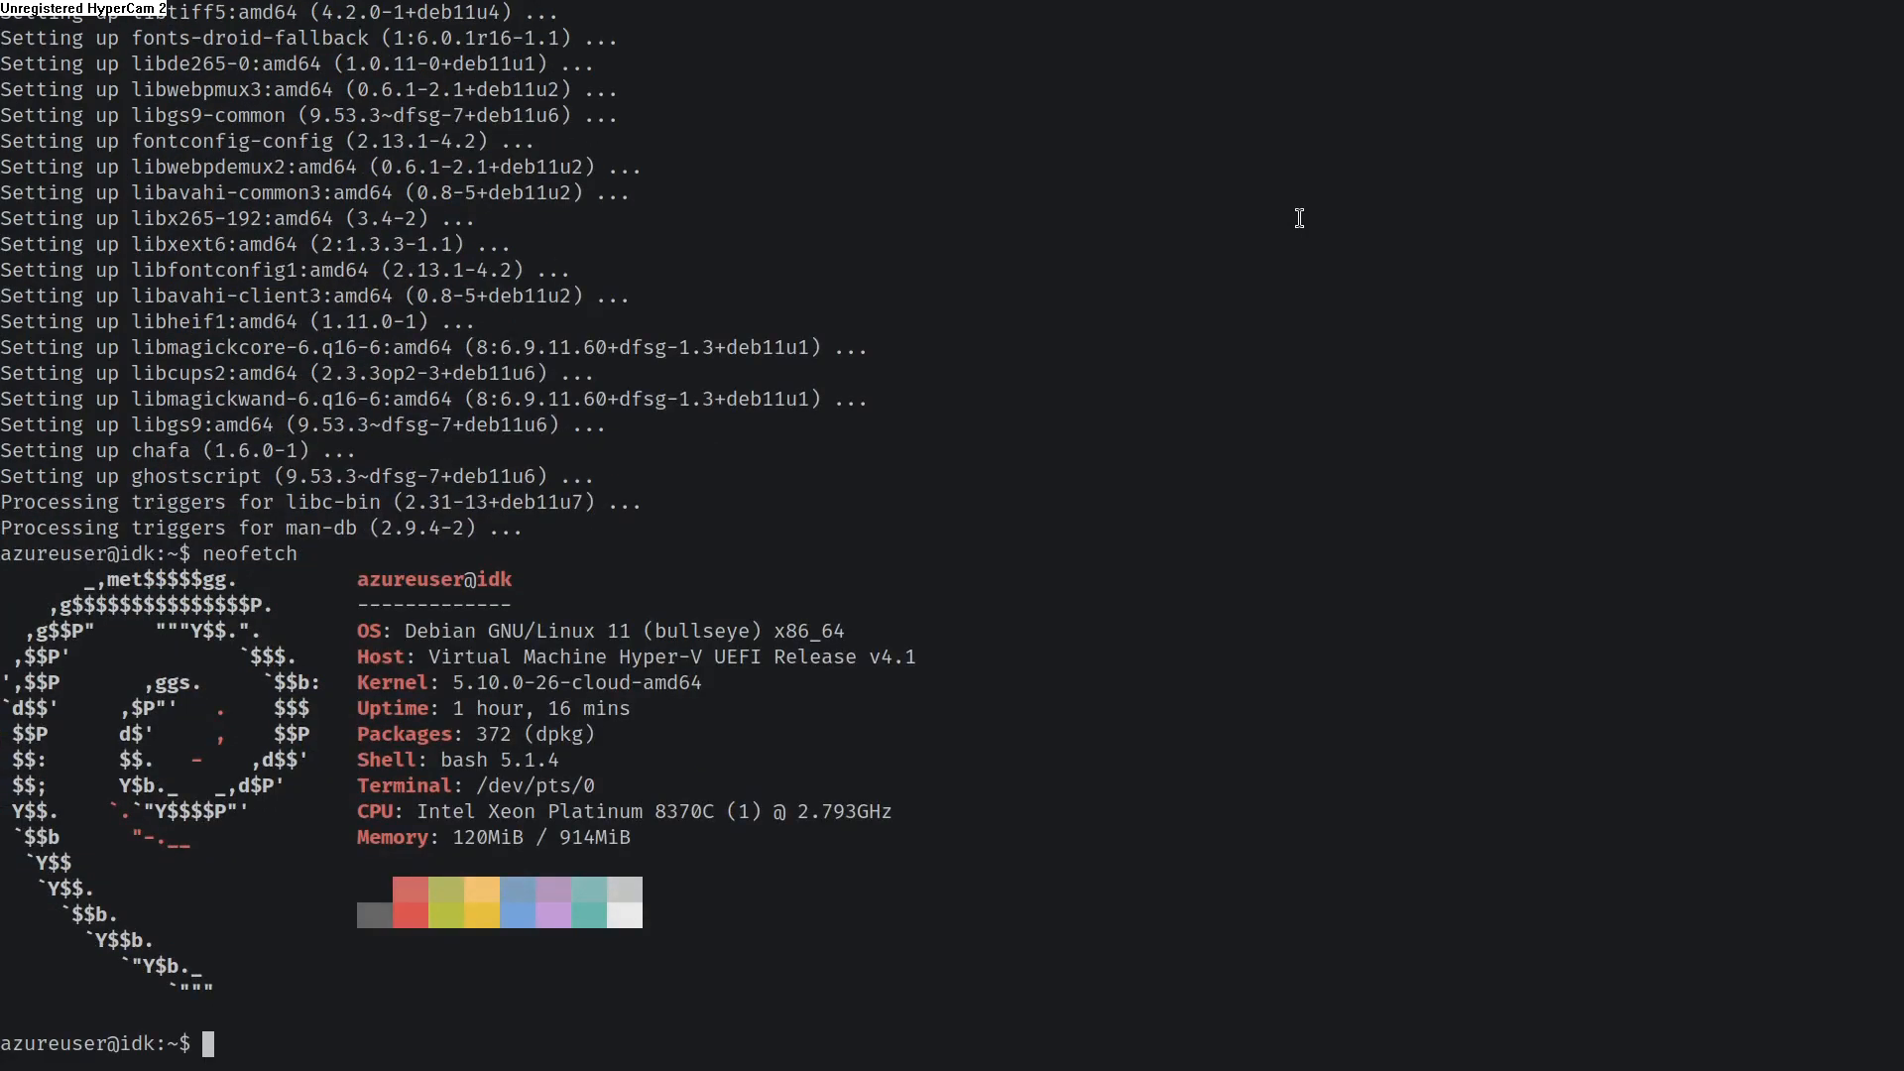